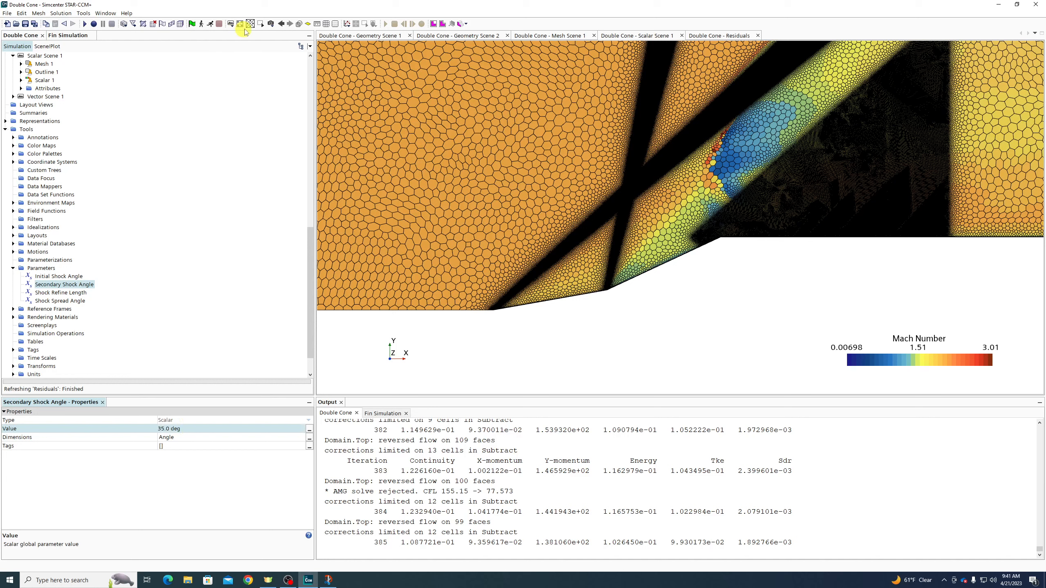
# Regenerate the Double Cone volume mesh and let it finish at 697022 cells
pyautogui.click(181, 24)
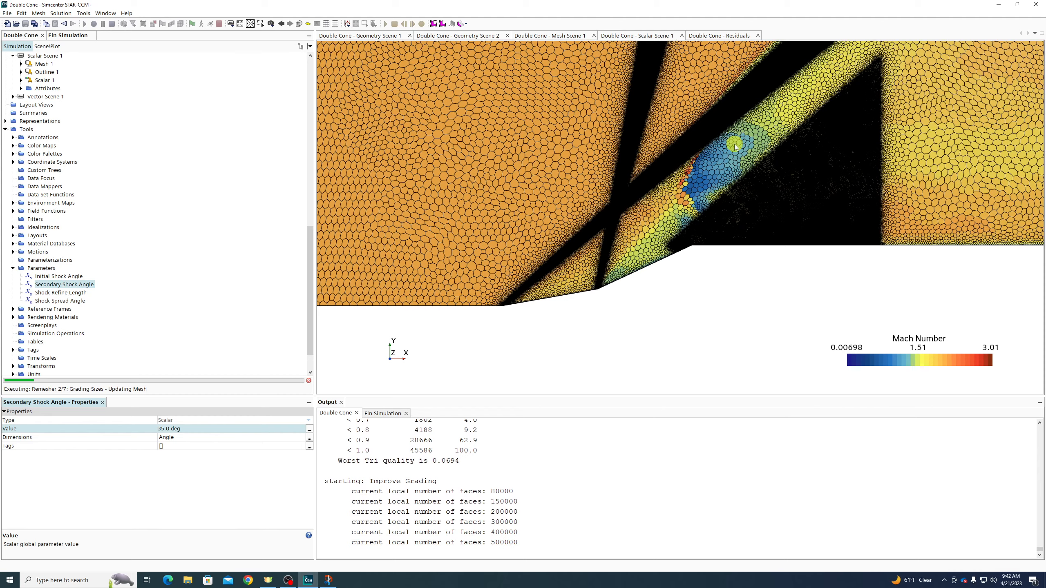
pyautogui.scroll(2, 732, 150)
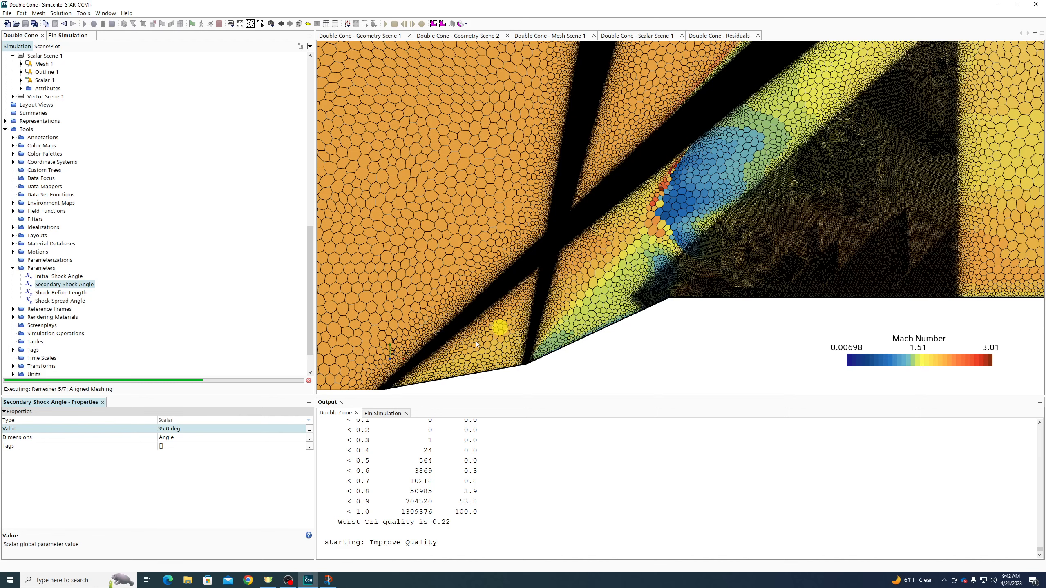
pyautogui.scroll(-3, 647, 260)
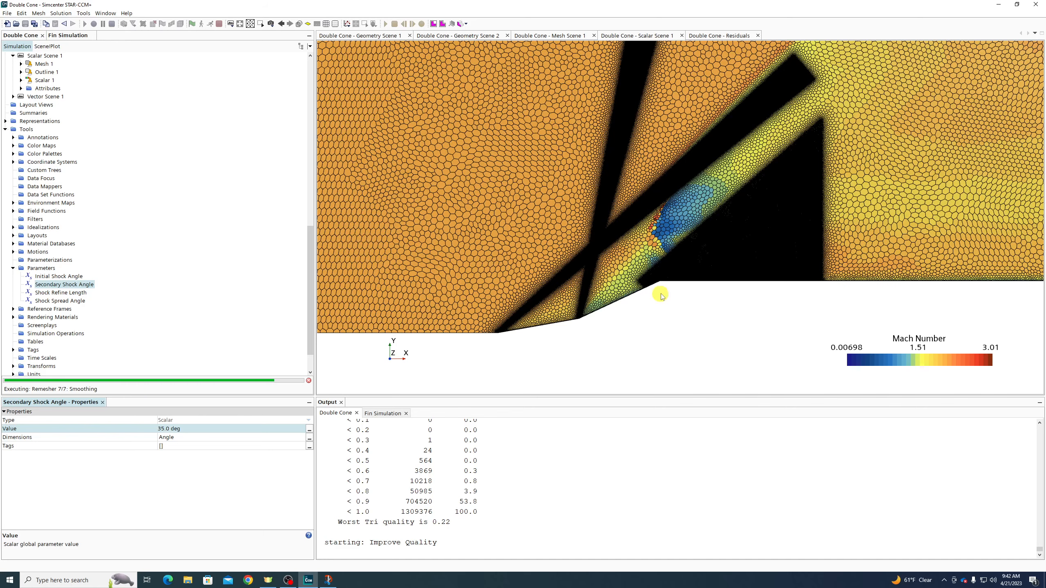
pyautogui.scroll(-3, 652, 228)
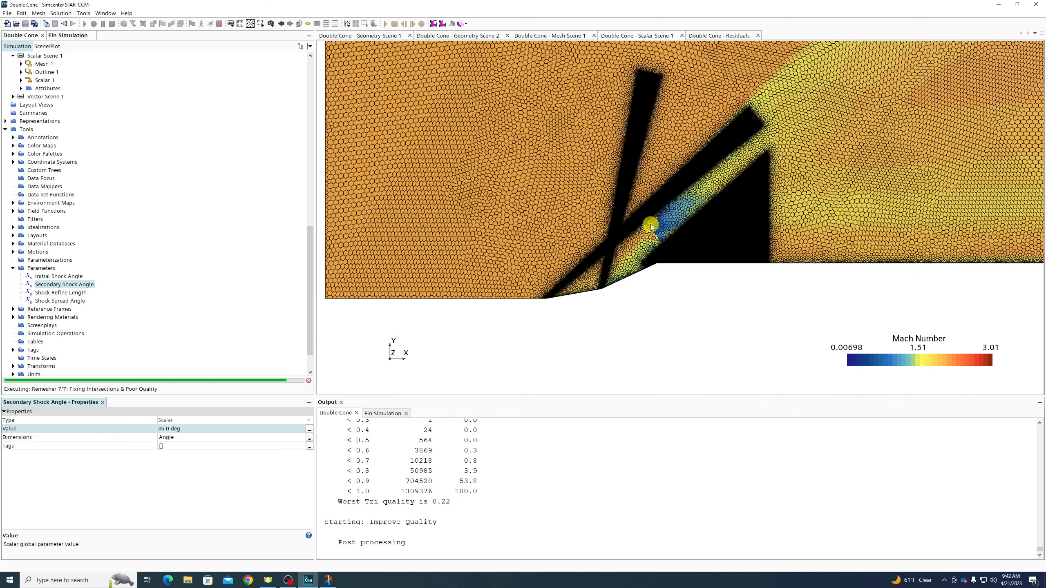
pyautogui.scroll(-10, 651, 227)
pyautogui.scroll(5, 651, 228)
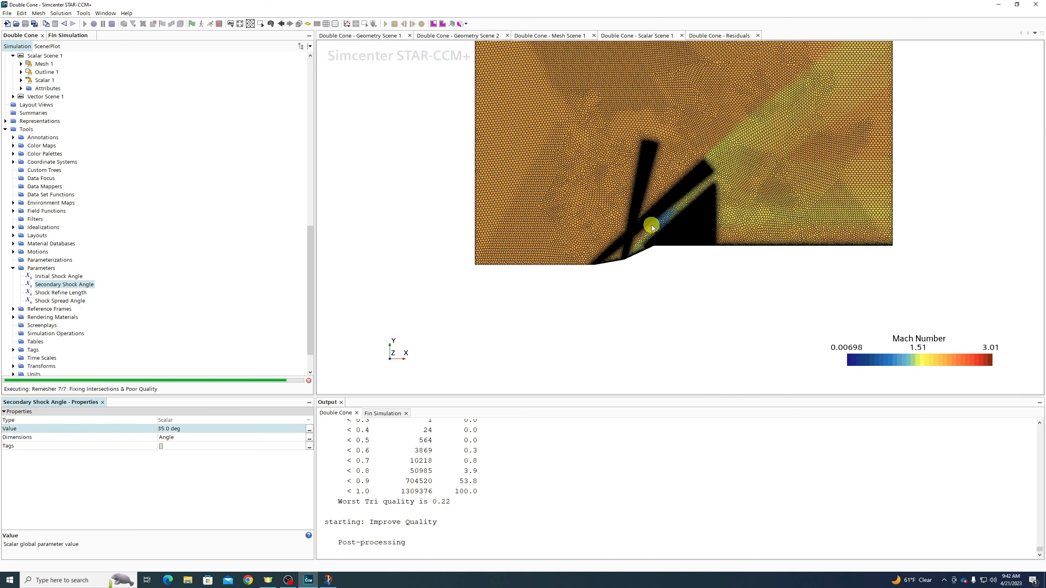
pyautogui.scroll(2, 717, 187)
pyautogui.scroll(2, 716, 187)
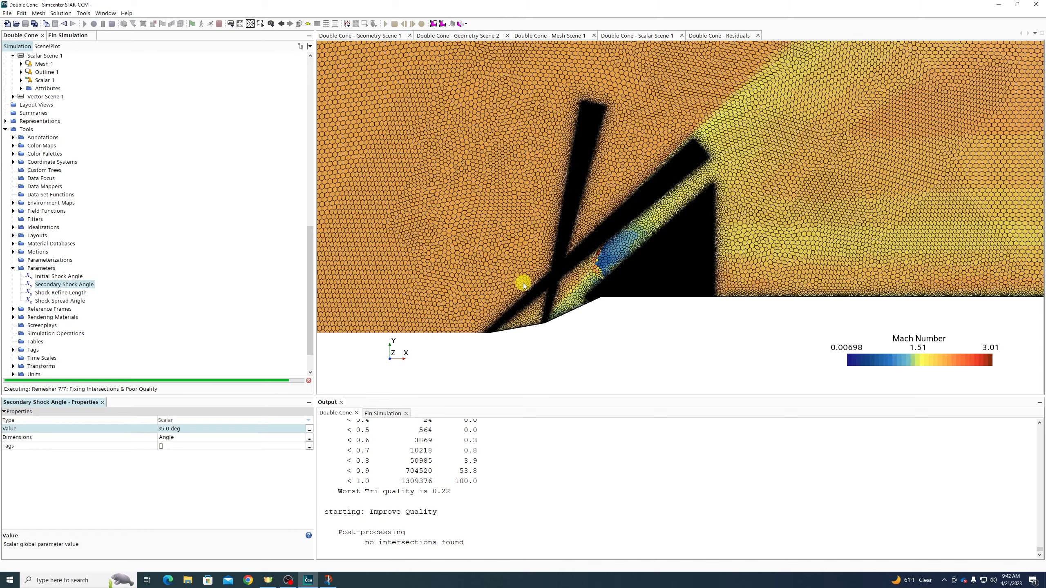
pyautogui.scroll(3, 603, 246)
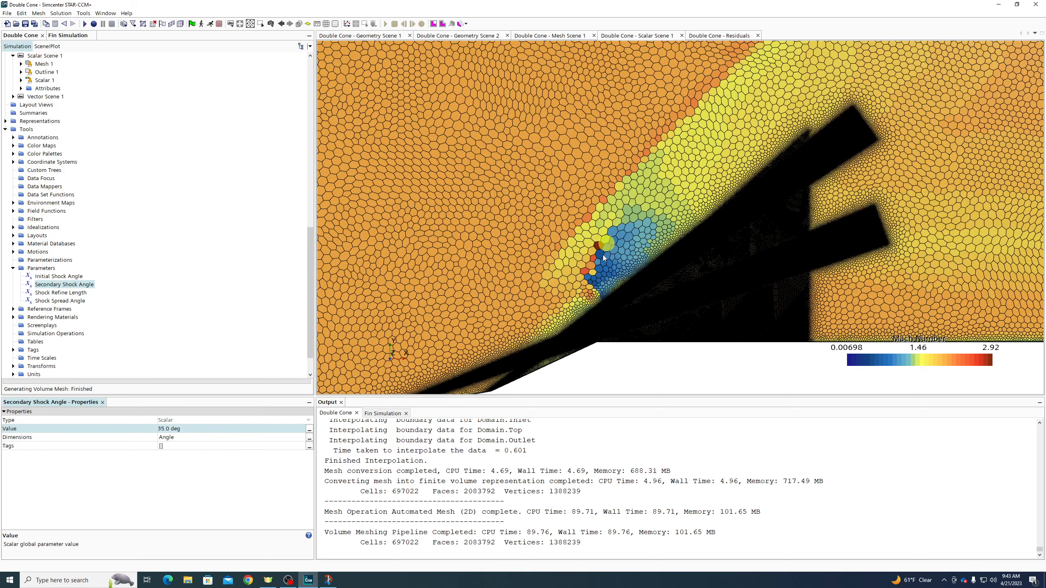
# Set the Initial Shock Angle to 25.0 deg and the Secondary Shock Angle to 50.0 deg
pyautogui.scroll(-3, 567, 260)
pyautogui.scroll(8, 473, 346)
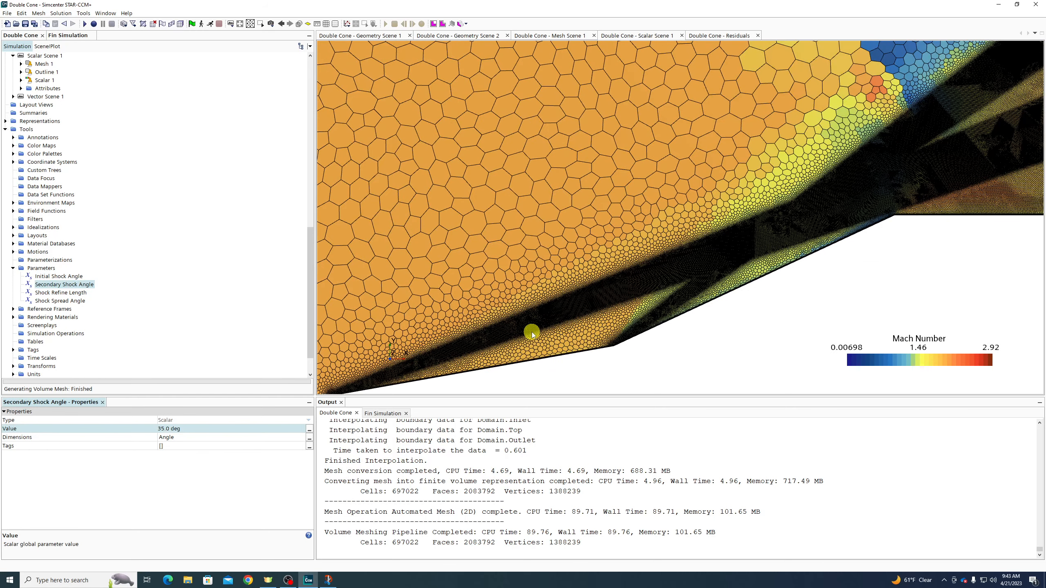
pyautogui.scroll(1, 532, 334)
pyautogui.scroll(-2, 637, 243)
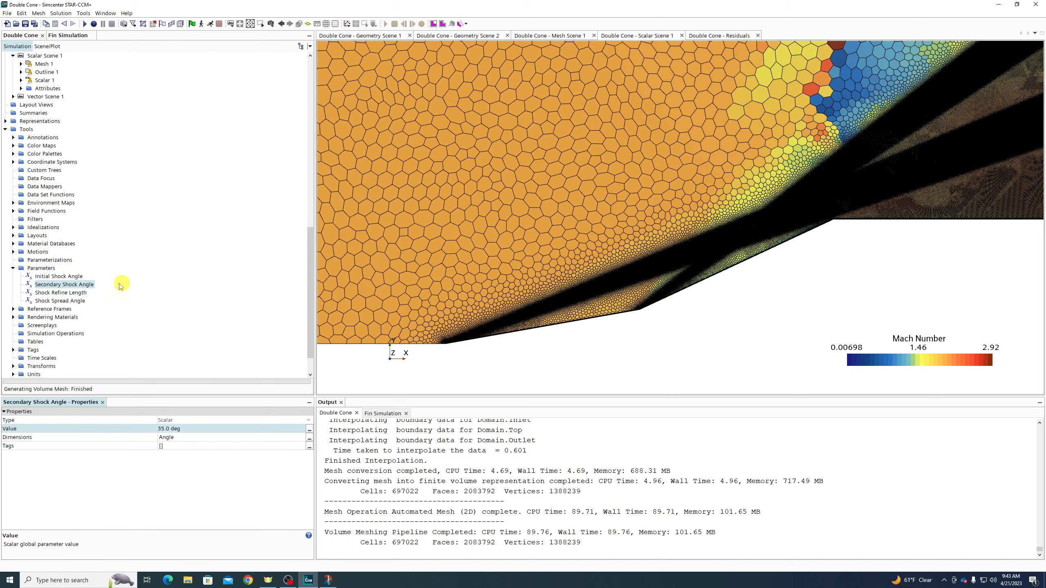
pyautogui.click(72, 276)
pyautogui.click(189, 429)
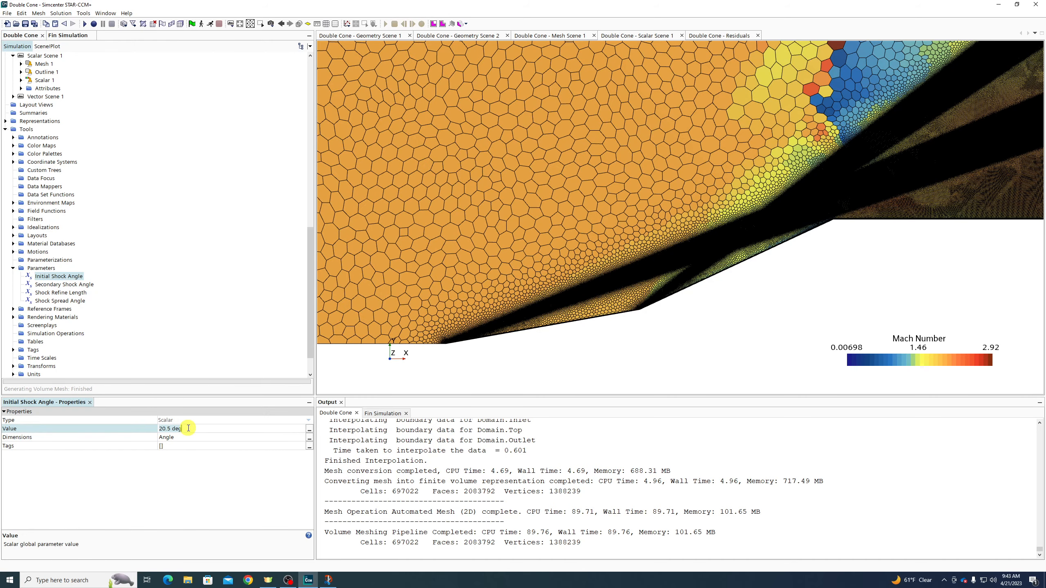
pyautogui.write('2')
pyautogui.press('Return')
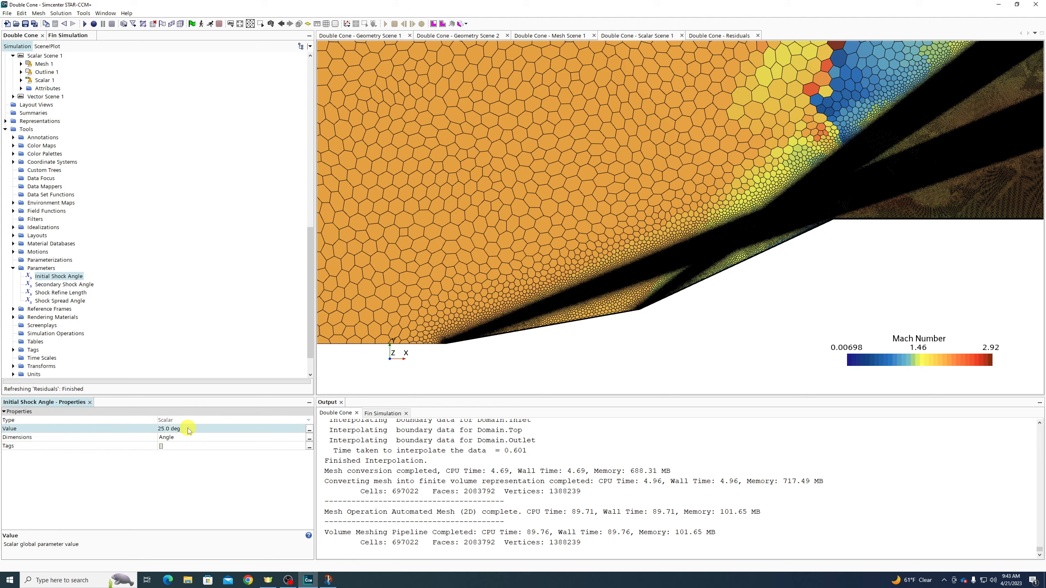
pyautogui.click(65, 287)
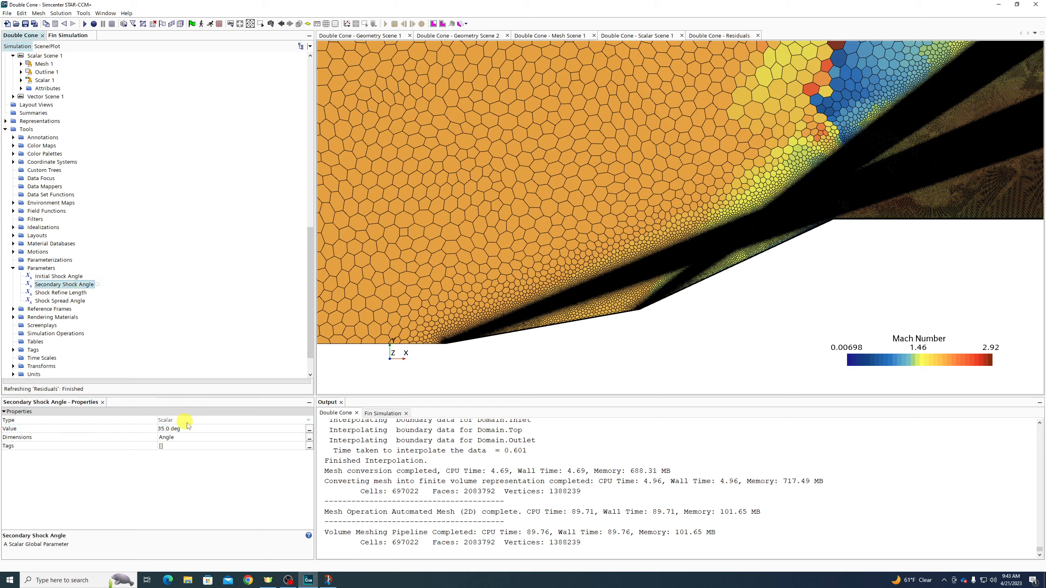
pyautogui.click(198, 430)
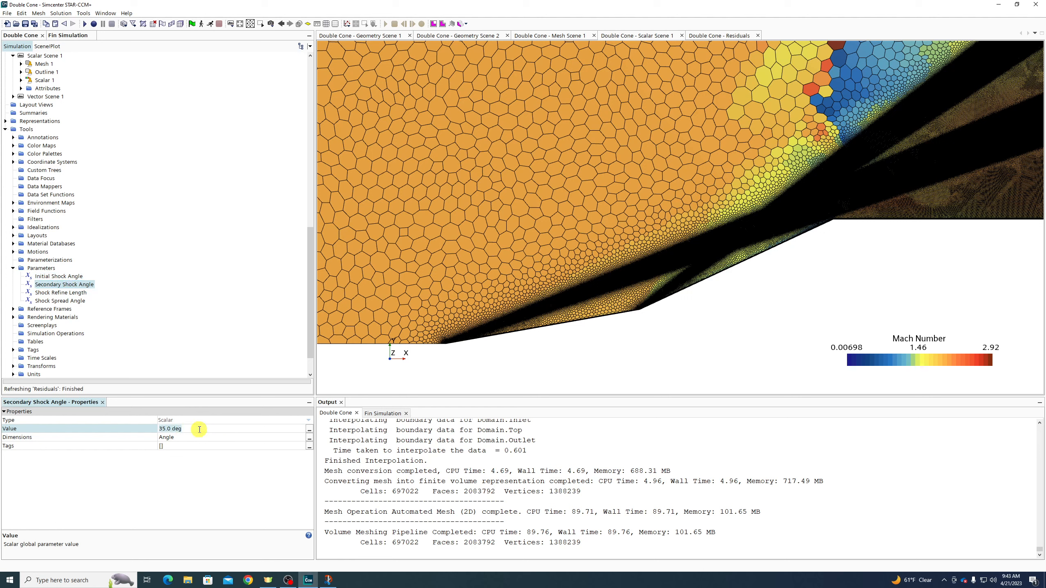
pyautogui.press('Return')
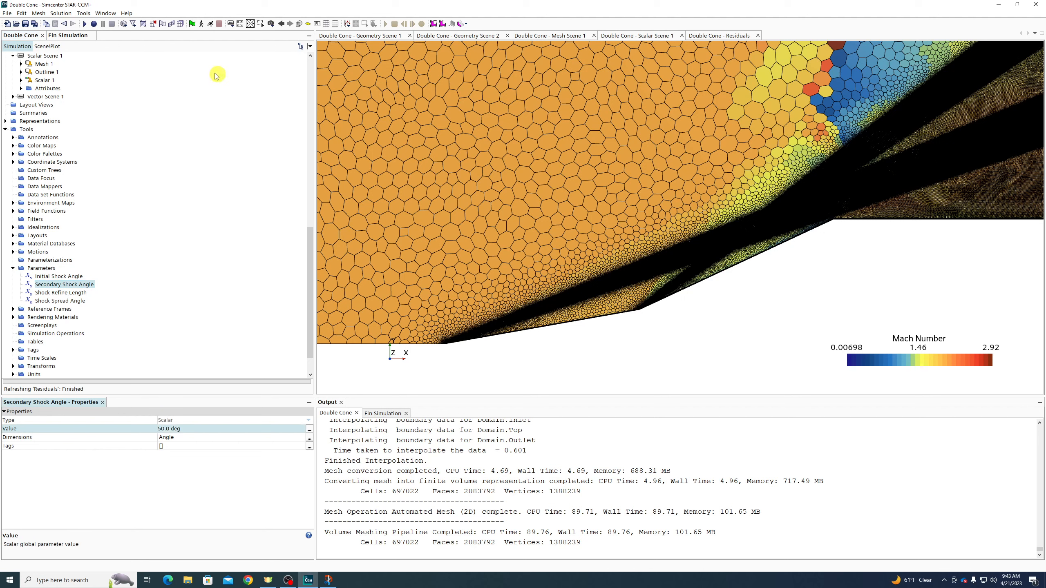
# Start a volume remesh, then abort it and dismiss the mesh-aborted warning
pyautogui.click(180, 24)
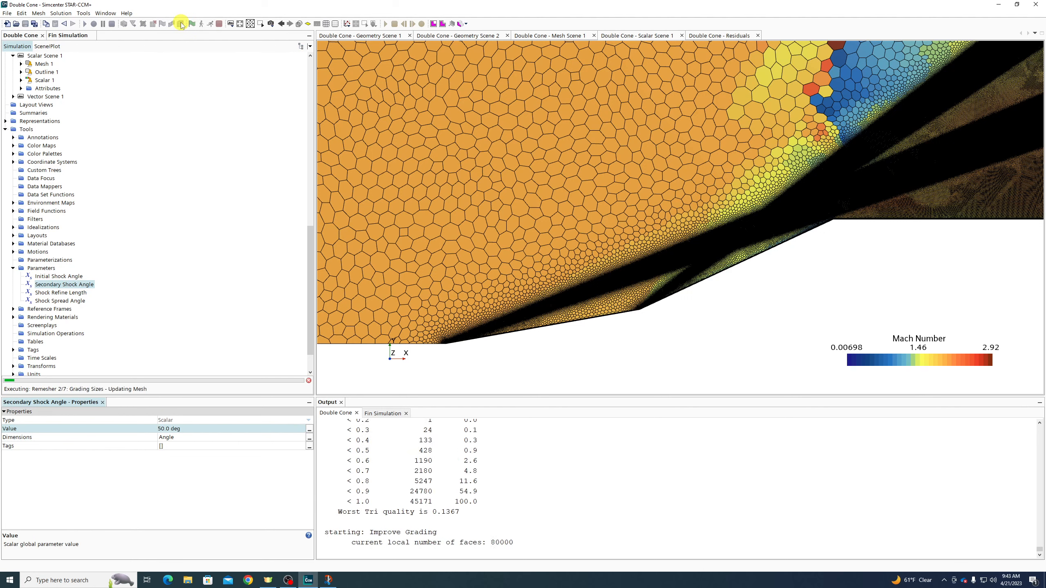
pyautogui.click(309, 381)
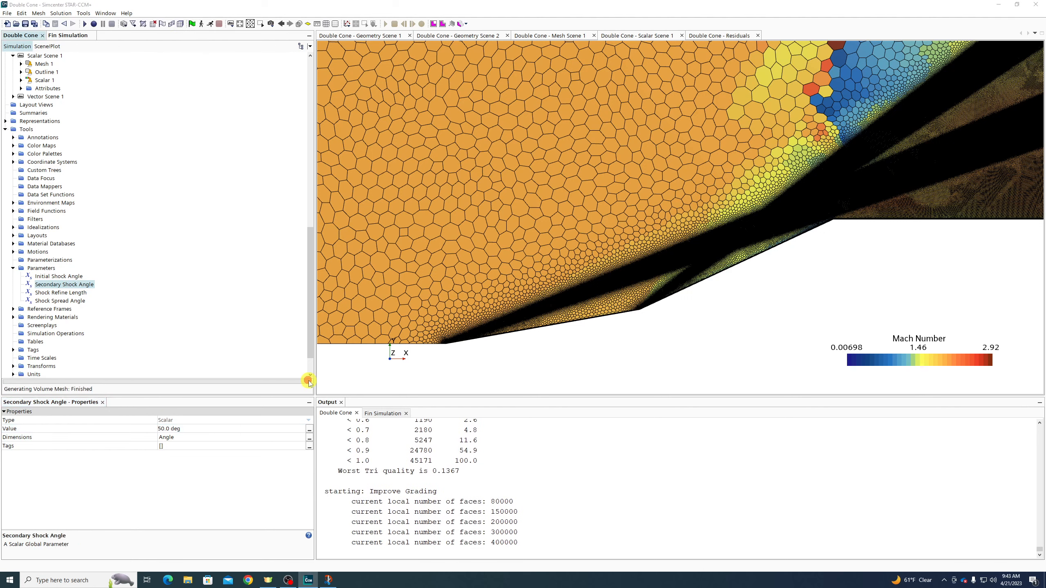
pyautogui.click(569, 313)
pyautogui.scroll(15, 163, 222)
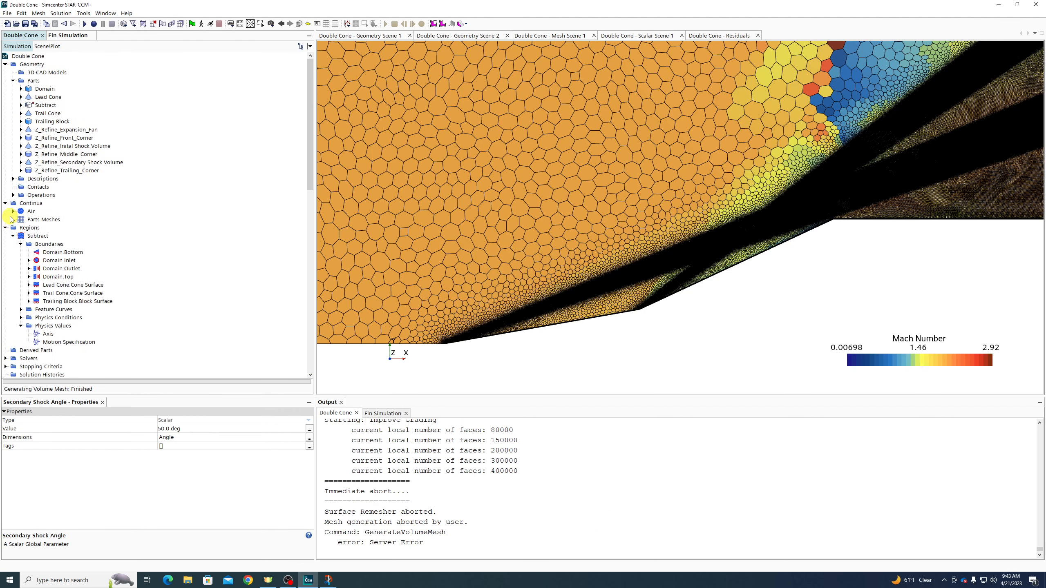
pyautogui.click(13, 194)
# Review the Automated Mesh (2D) custom controls: Corner, Expansion, Farfield and Shock Refine
pyautogui.click(21, 220)
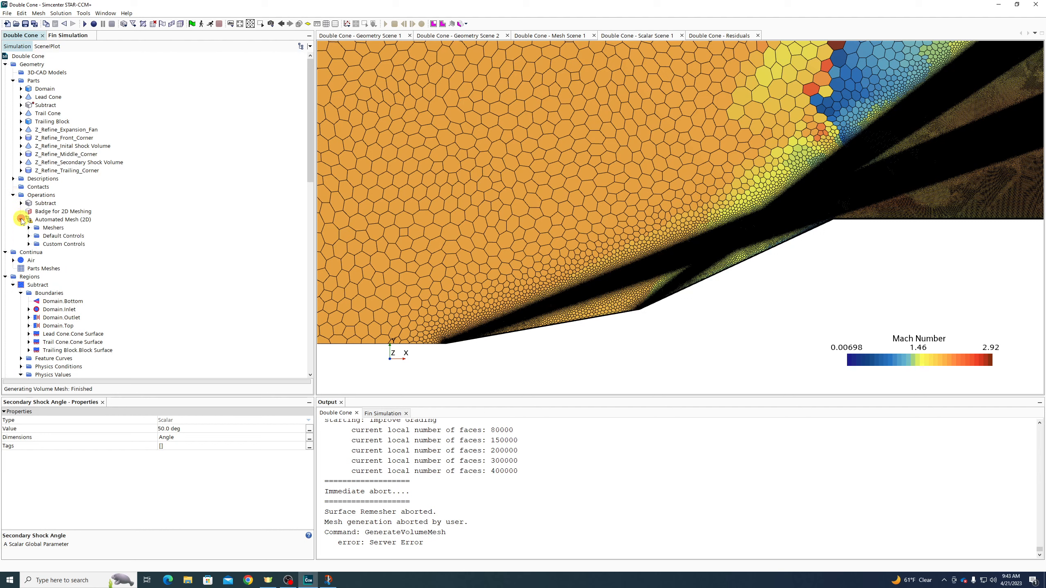
pyautogui.click(29, 244)
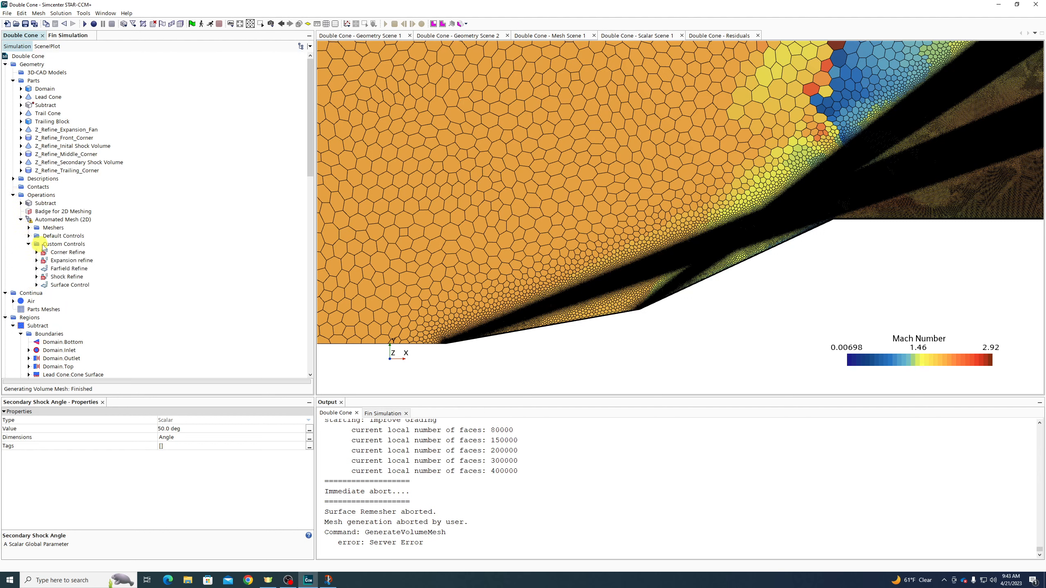
pyautogui.click(68, 252)
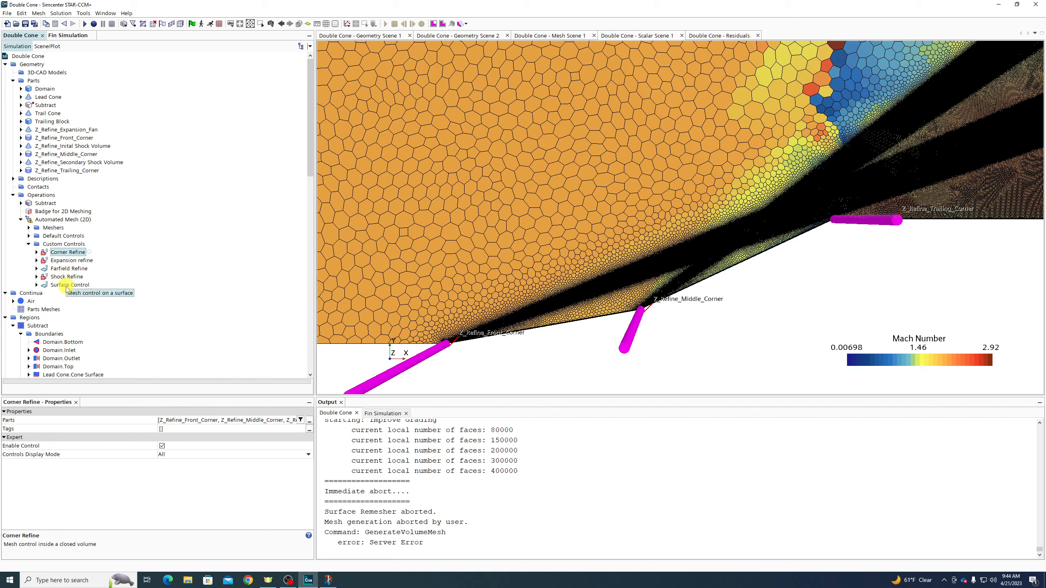
pyautogui.click(68, 261)
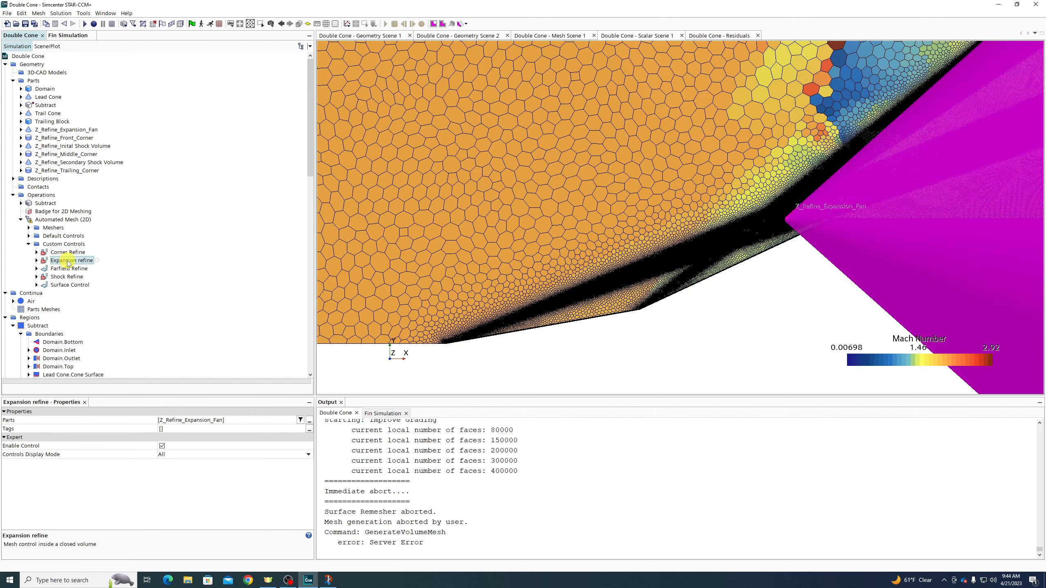
pyautogui.click(67, 269)
pyautogui.click(62, 277)
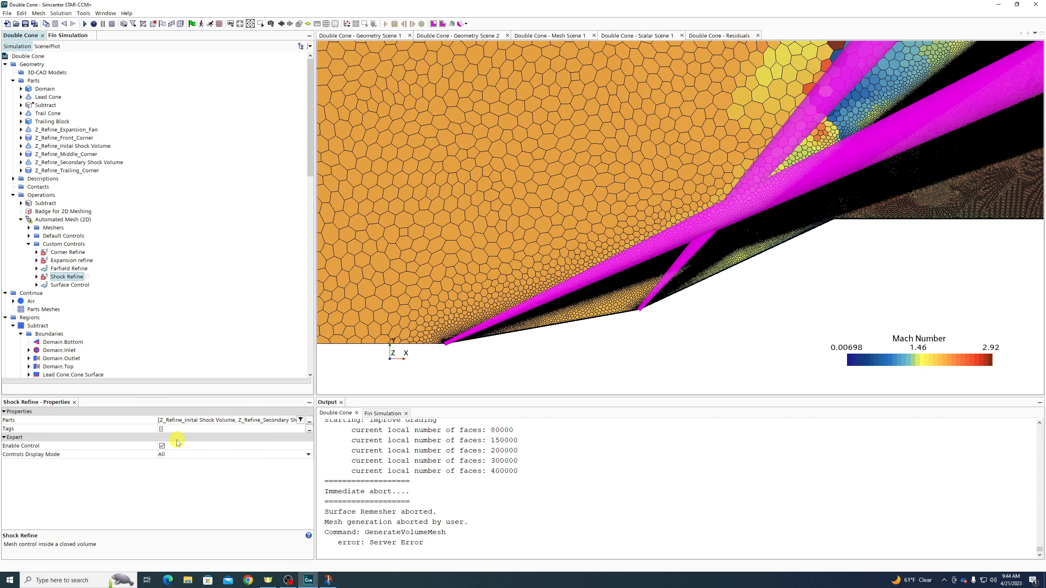
# Set the Shock Refine custom size to 40 percent of base and regenerate the volume mesh
pyautogui.click(36, 277)
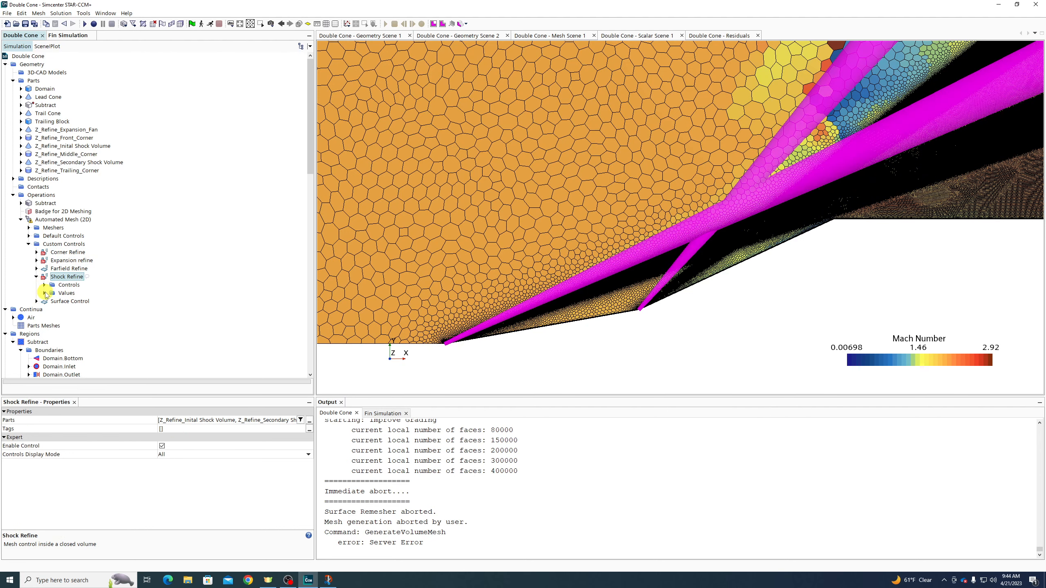
pyautogui.click(45, 293)
pyautogui.click(69, 302)
pyautogui.click(194, 429)
pyautogui.write('40')
pyautogui.press('Return')
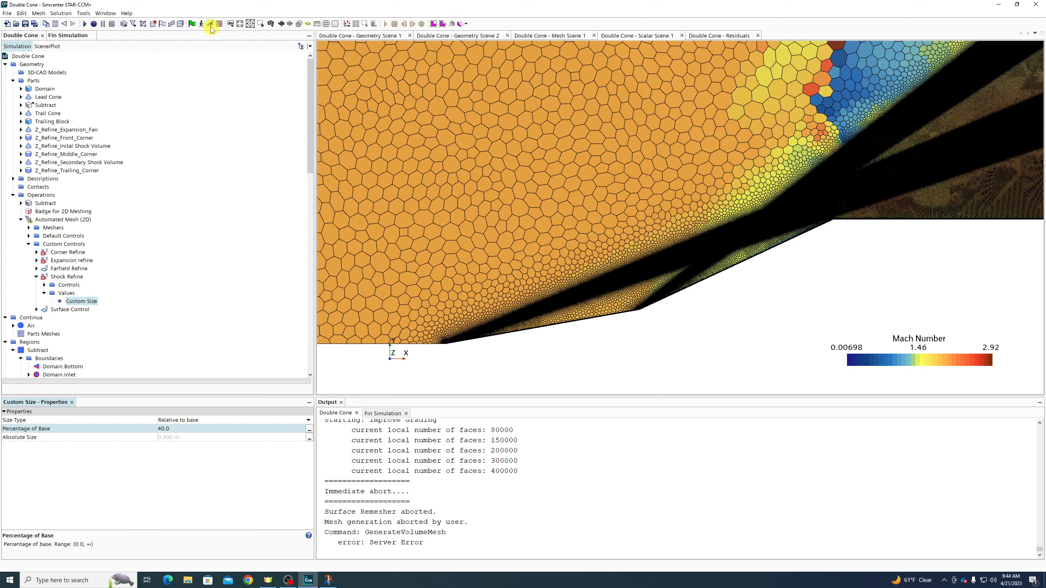
pyautogui.click(181, 23)
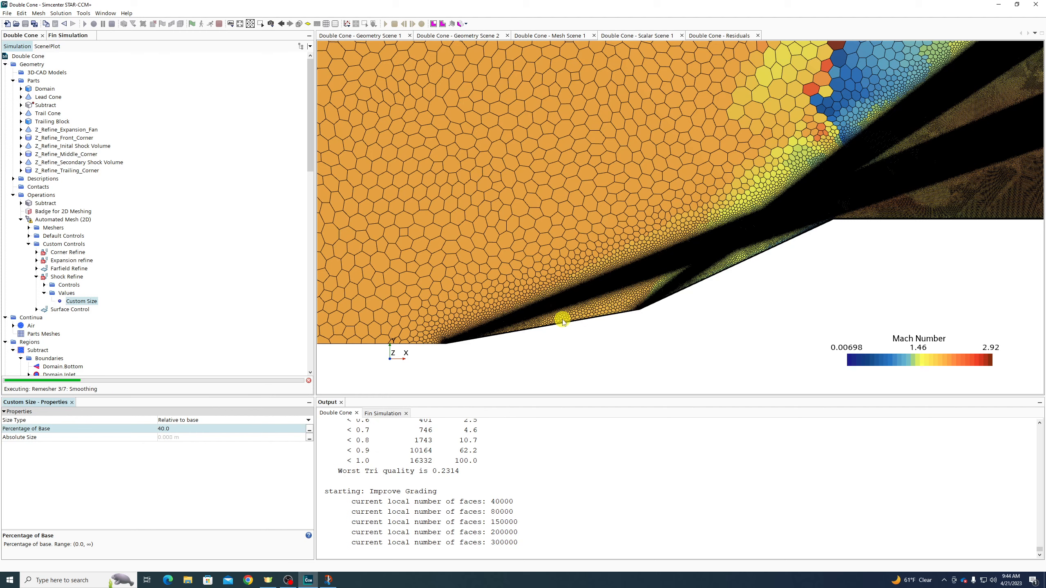
# Let the 2D mesh complete at 187187 cells and scroll down to Tools > Parameters
pyautogui.scroll(-3, 562, 322)
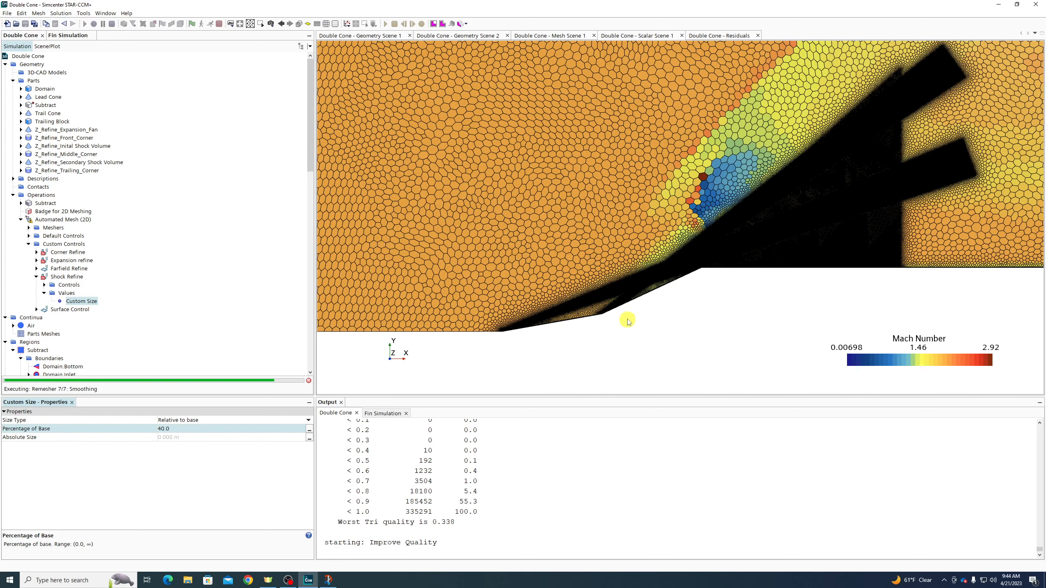
pyautogui.scroll(3, 622, 318)
pyautogui.scroll(3, 609, 321)
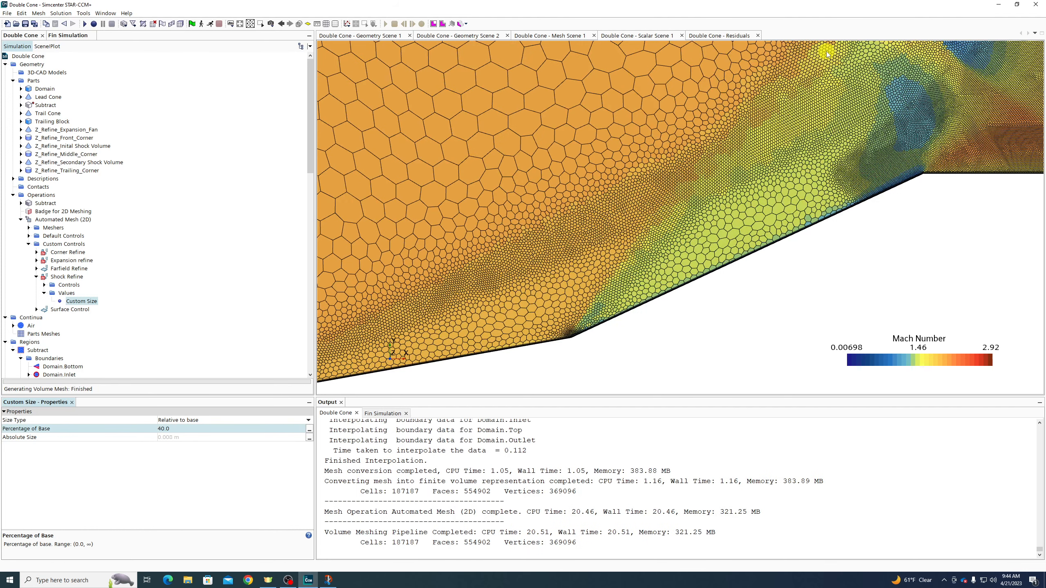
pyautogui.scroll(-2, 727, 262)
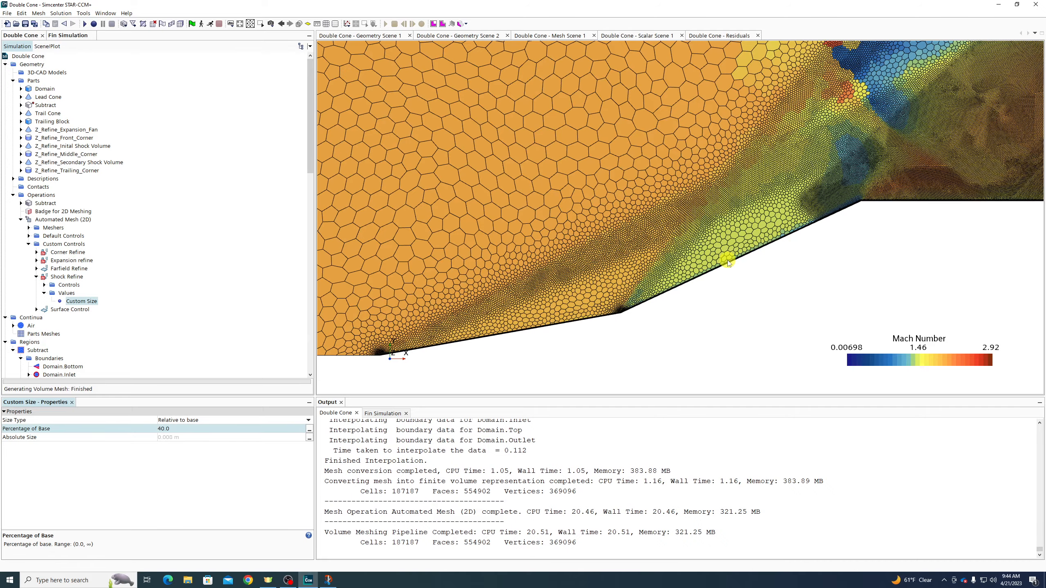
pyautogui.scroll(-2, 728, 260)
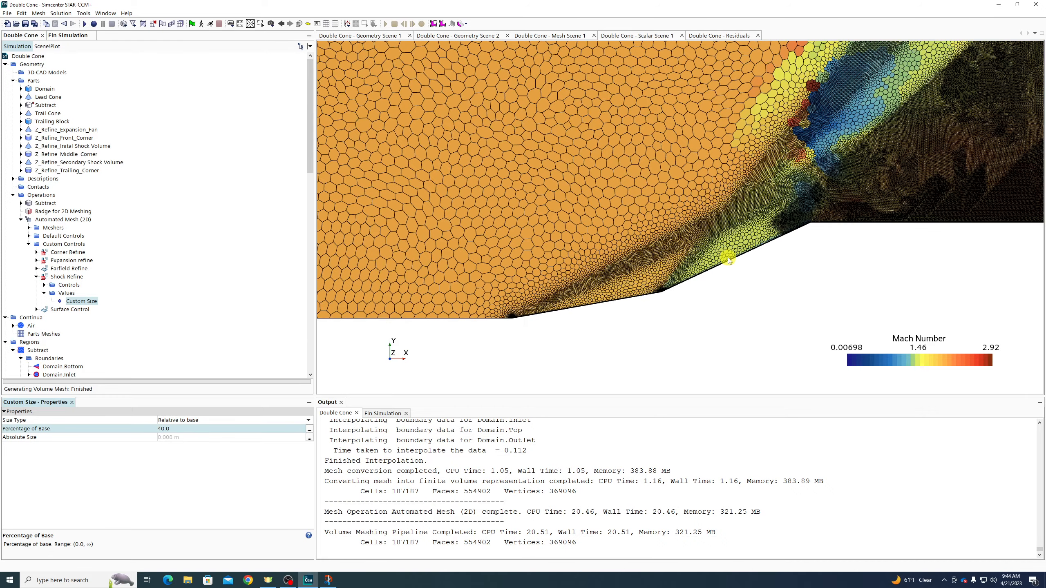
pyautogui.scroll(1, 728, 261)
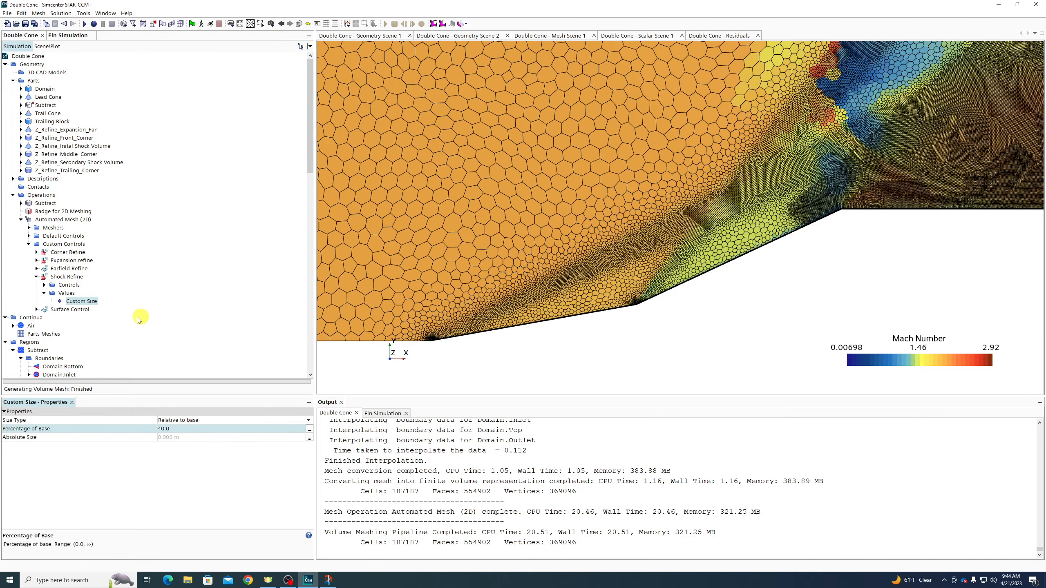
pyautogui.scroll(-8, 45, 325)
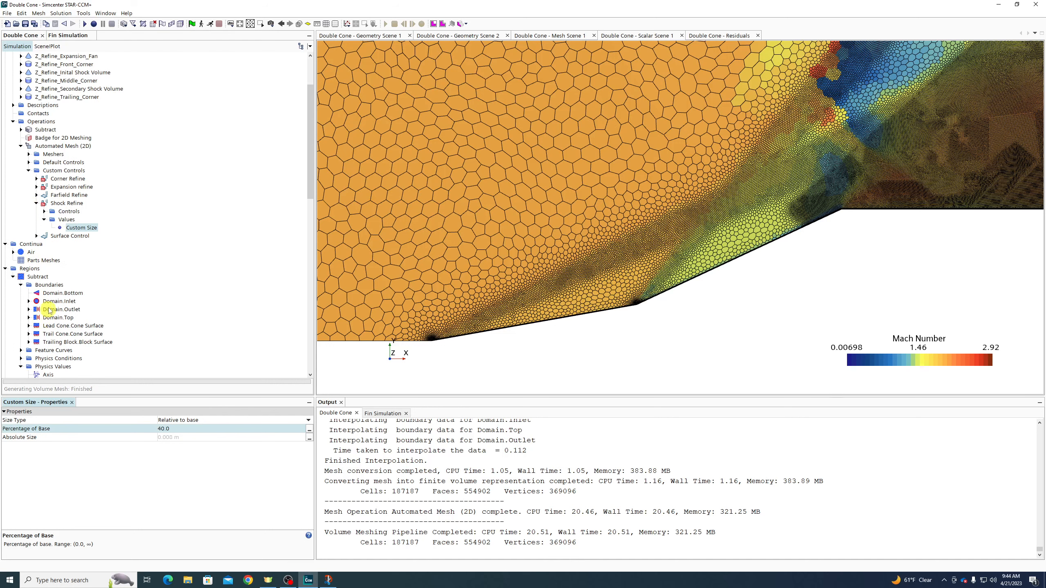
pyautogui.scroll(-13, 54, 295)
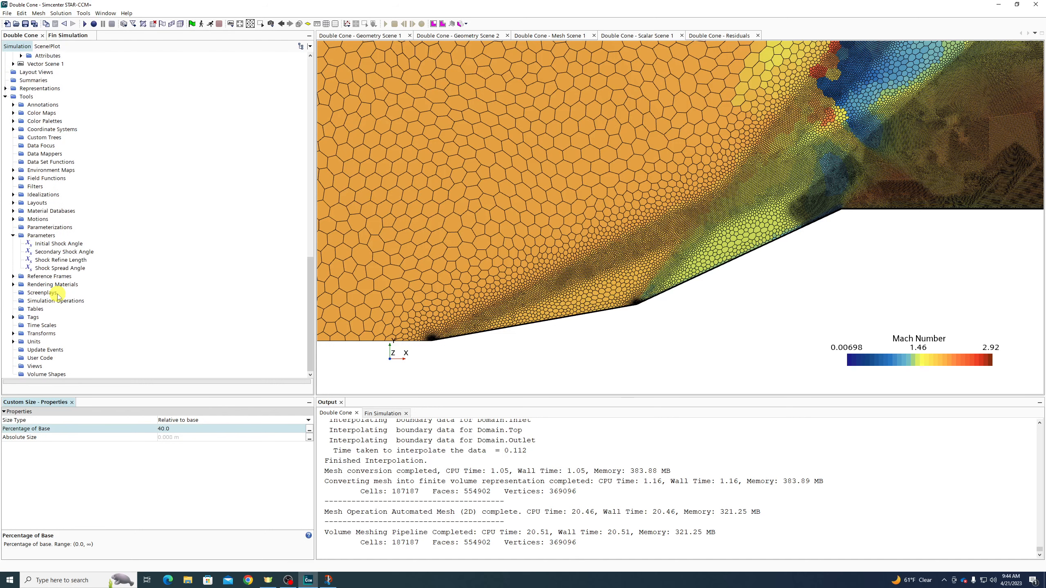
# Set the Initial Shock Angle to 20 deg and remesh, reaching 189970 cells
pyautogui.click(58, 243)
pyautogui.click(197, 429)
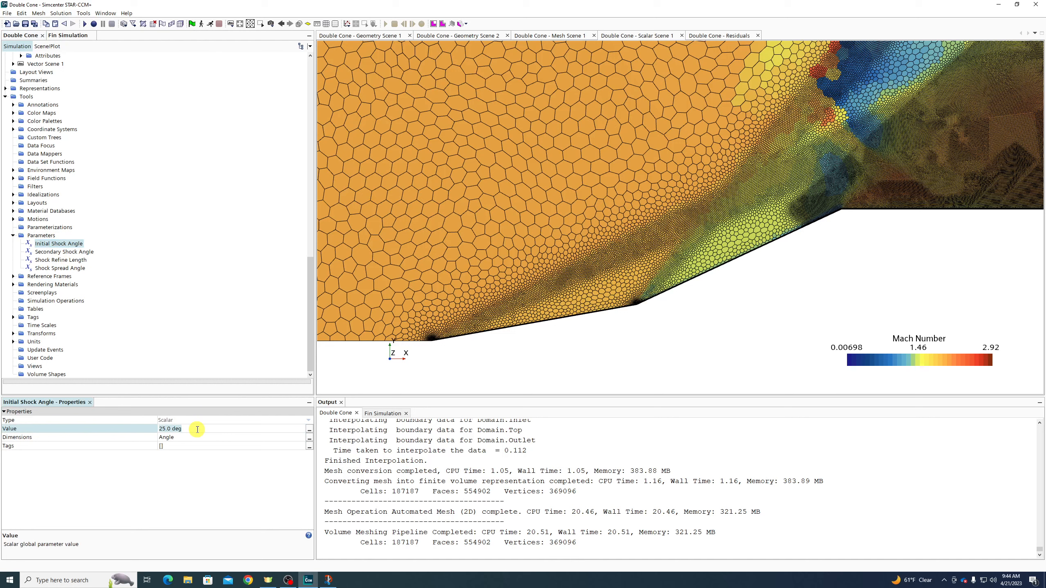
pyautogui.press('Return')
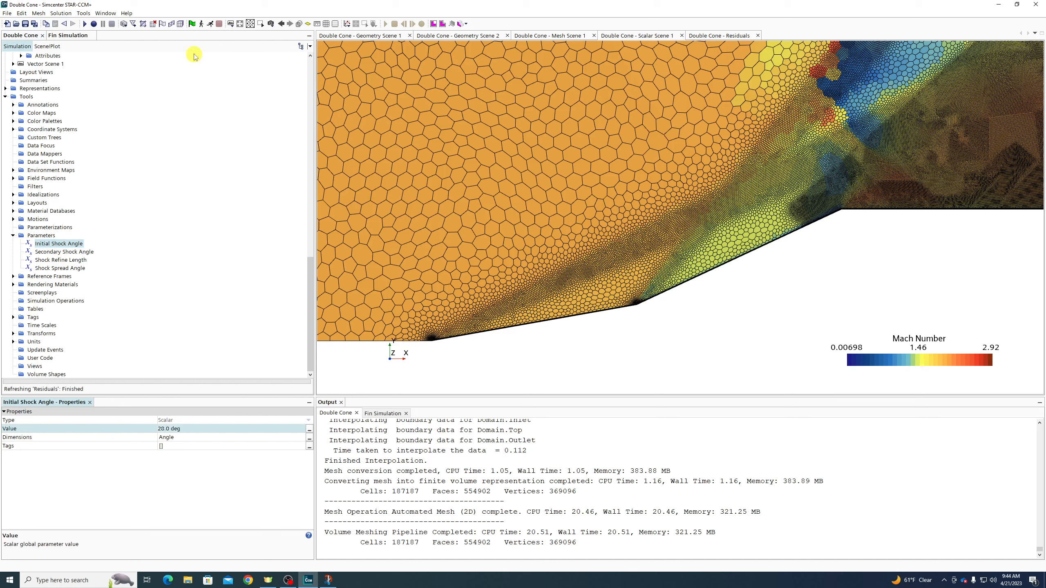
pyautogui.click(181, 24)
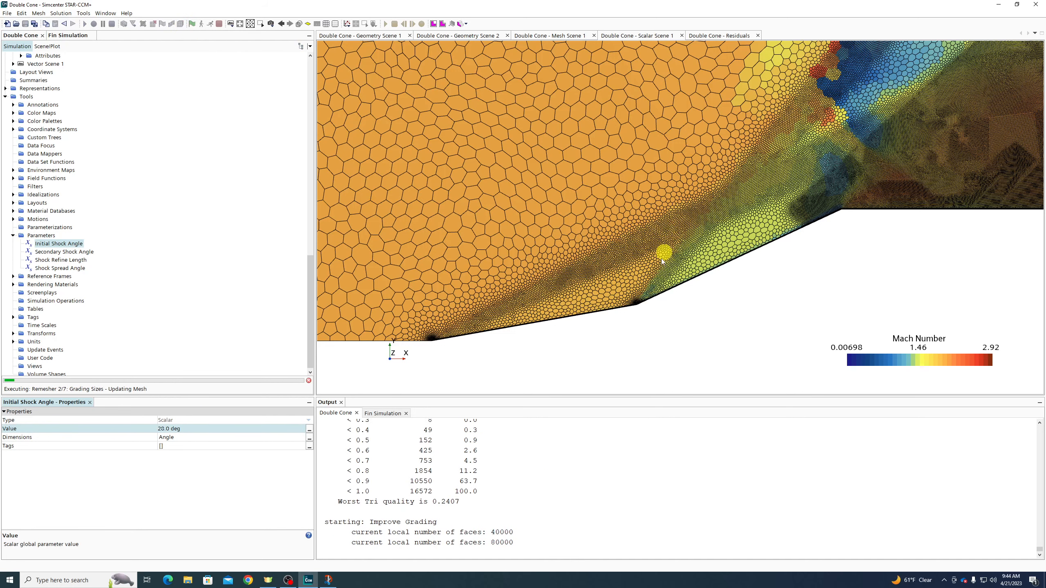
pyautogui.scroll(5, 638, 305)
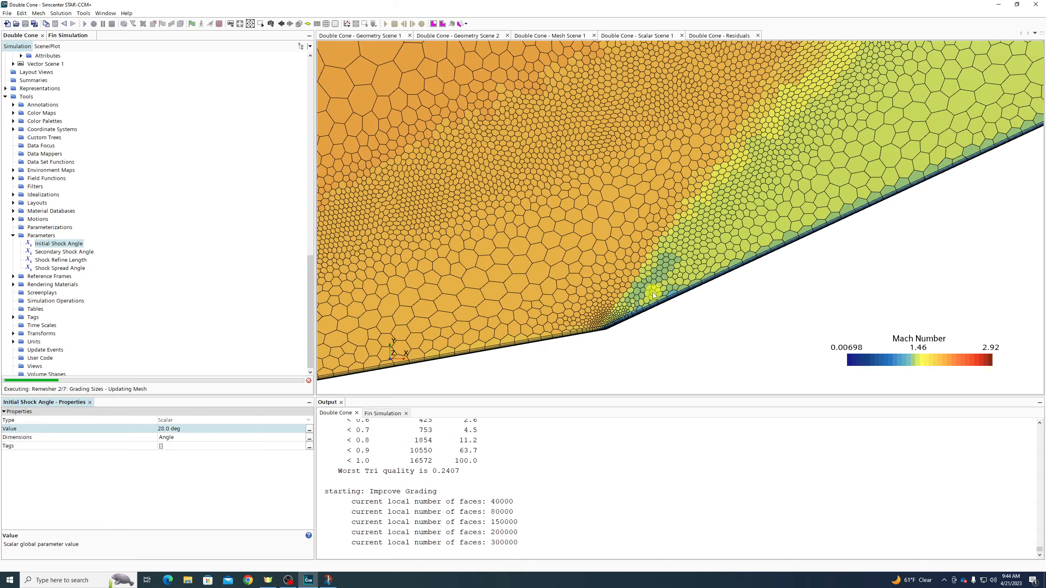
pyautogui.scroll(-1, 641, 301)
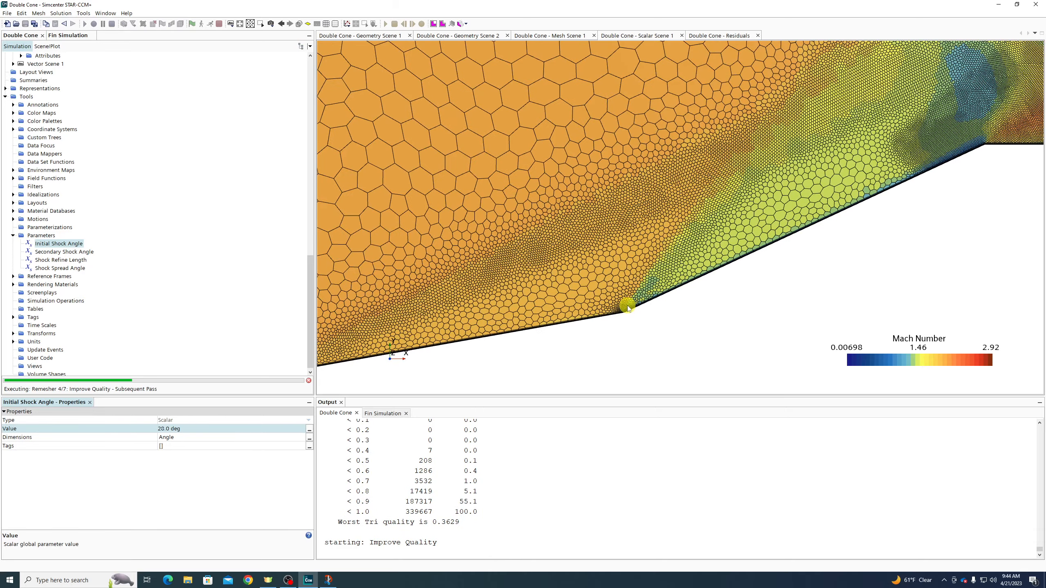
pyautogui.scroll(-3, 648, 278)
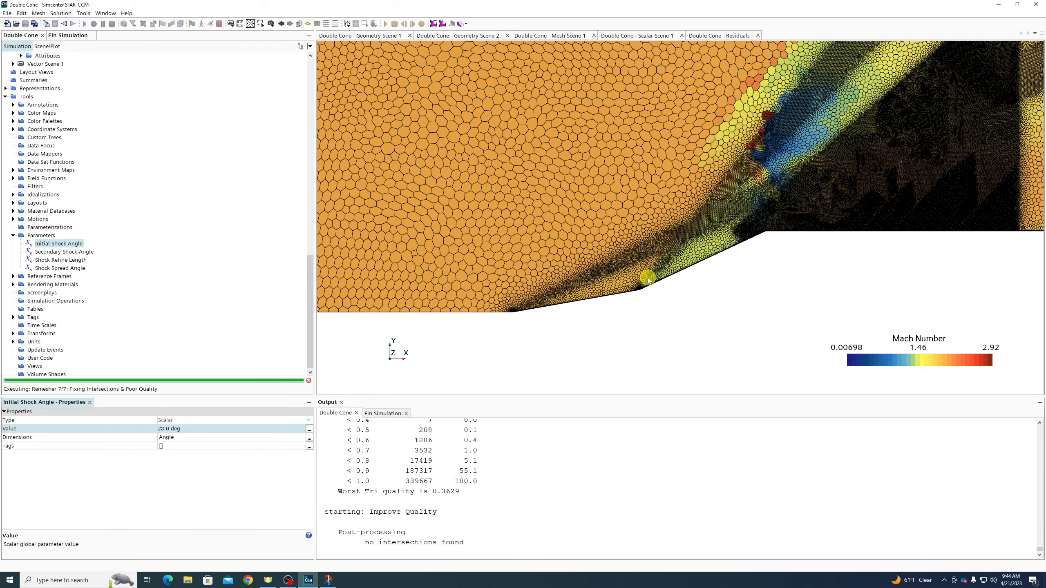
pyautogui.scroll(-3, 647, 279)
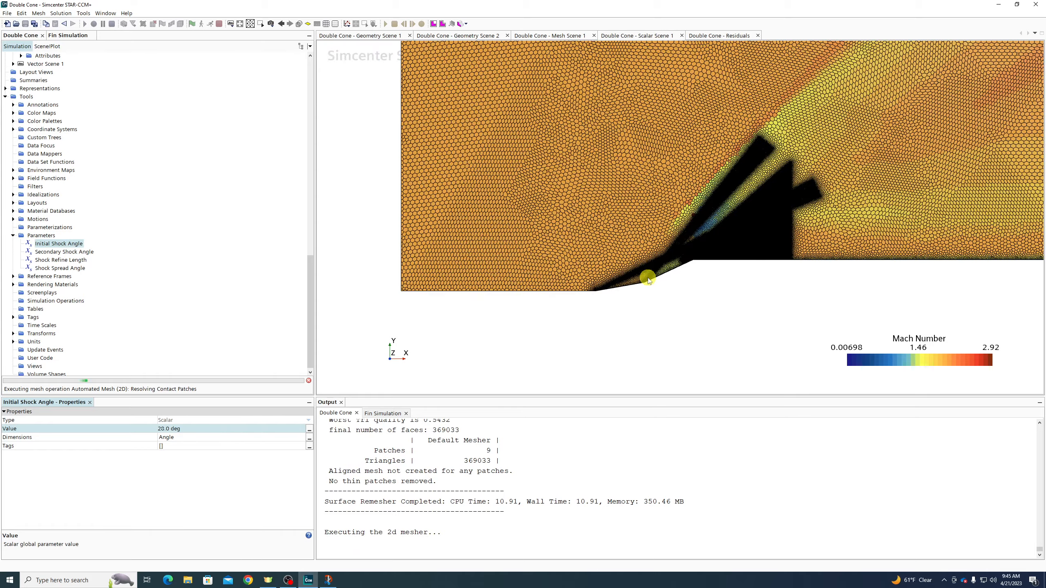
pyautogui.scroll(3, 647, 279)
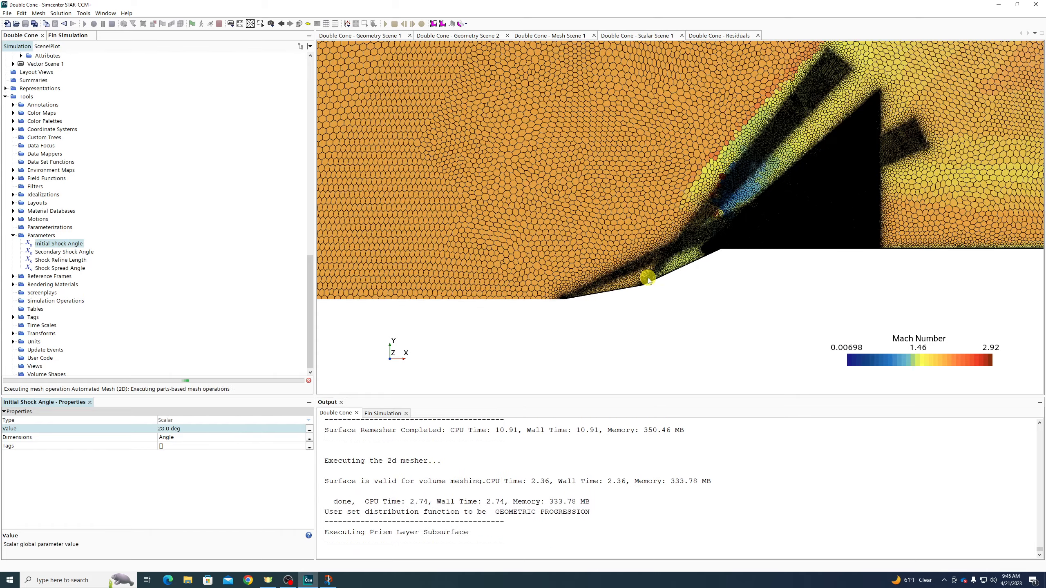
pyautogui.scroll(2, 648, 280)
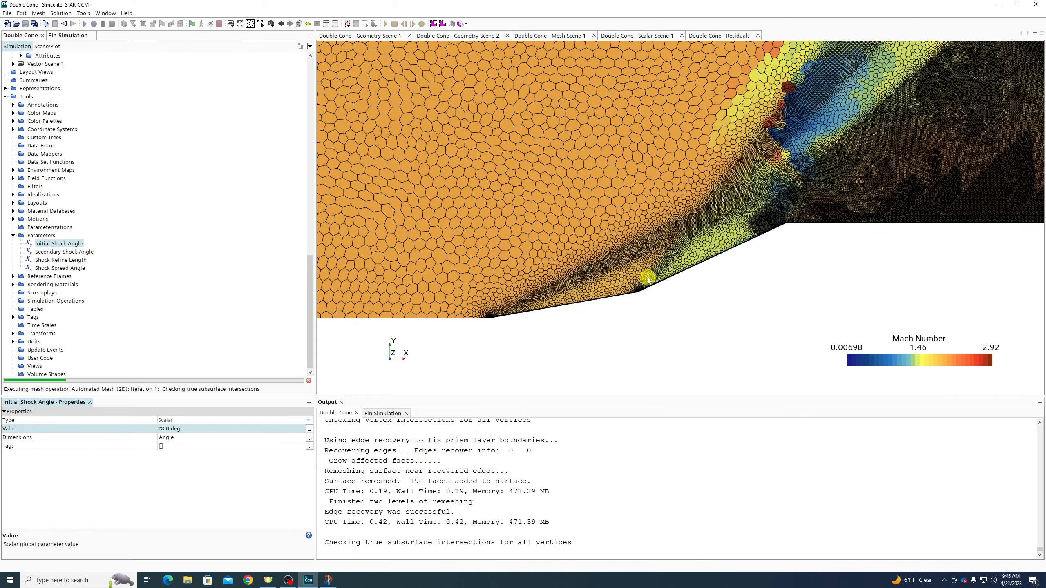
pyautogui.scroll(20, 168, 208)
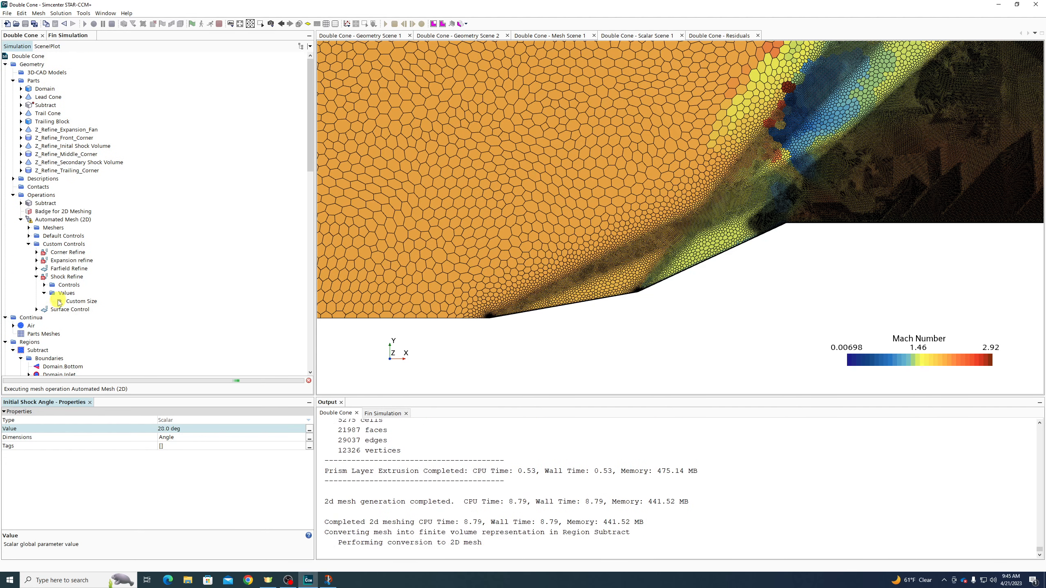
# Set the Shock Refine custom size to 10 percent of base and remesh to 708572 cells
pyautogui.click(79, 302)
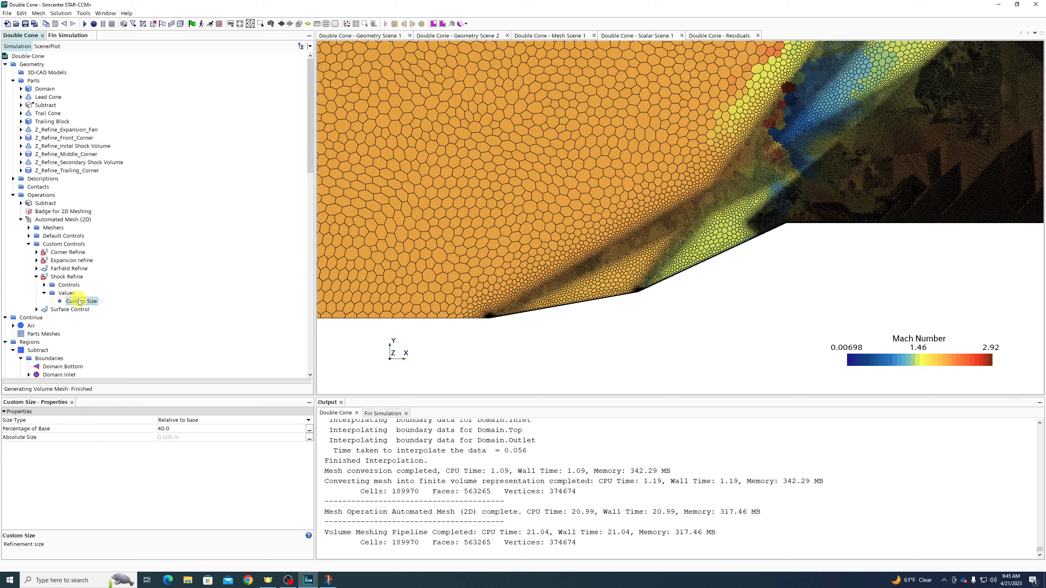
pyautogui.click(179, 431)
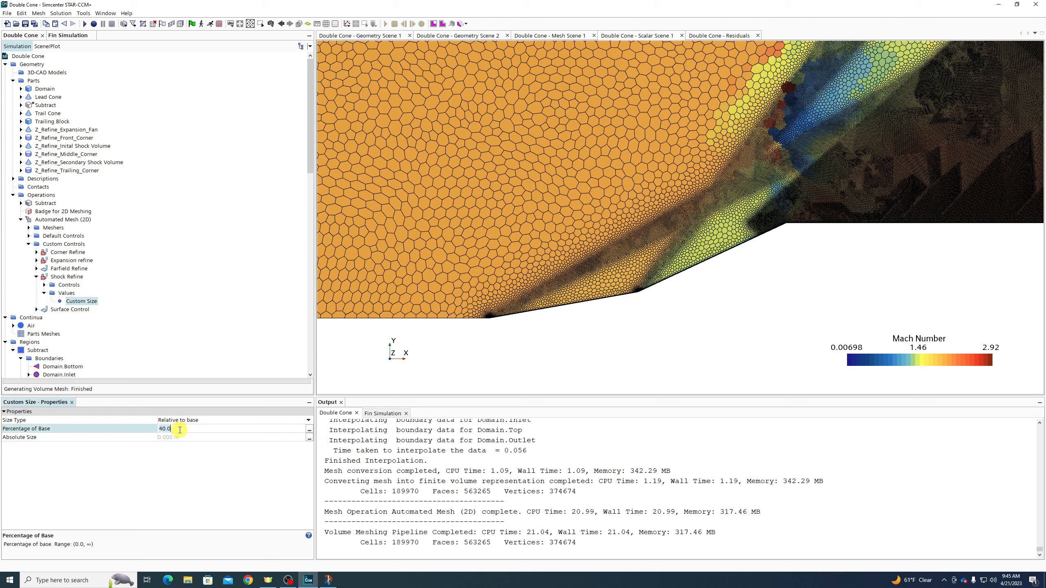
pyautogui.press('Return')
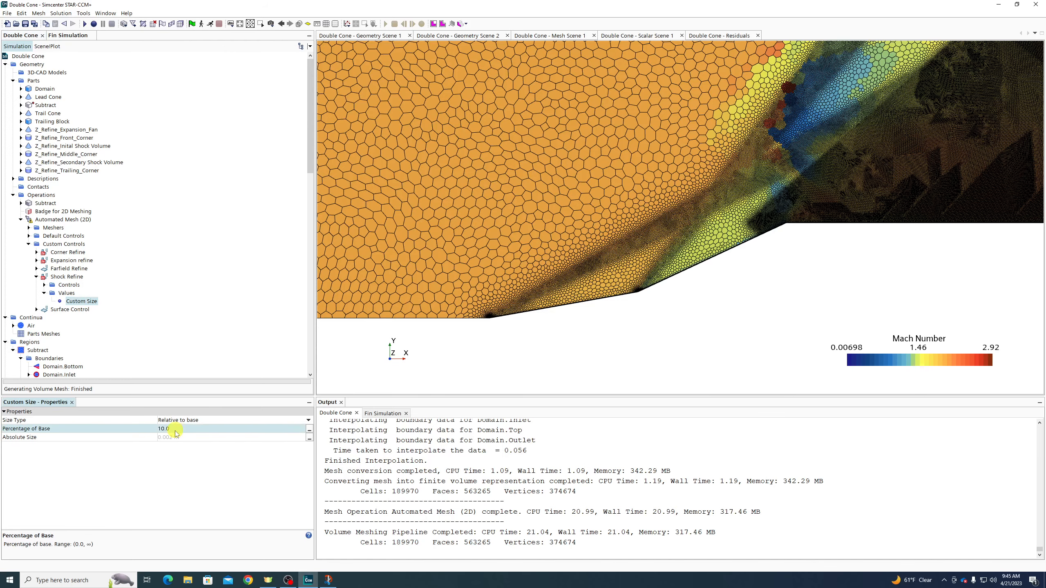
pyautogui.click(181, 23)
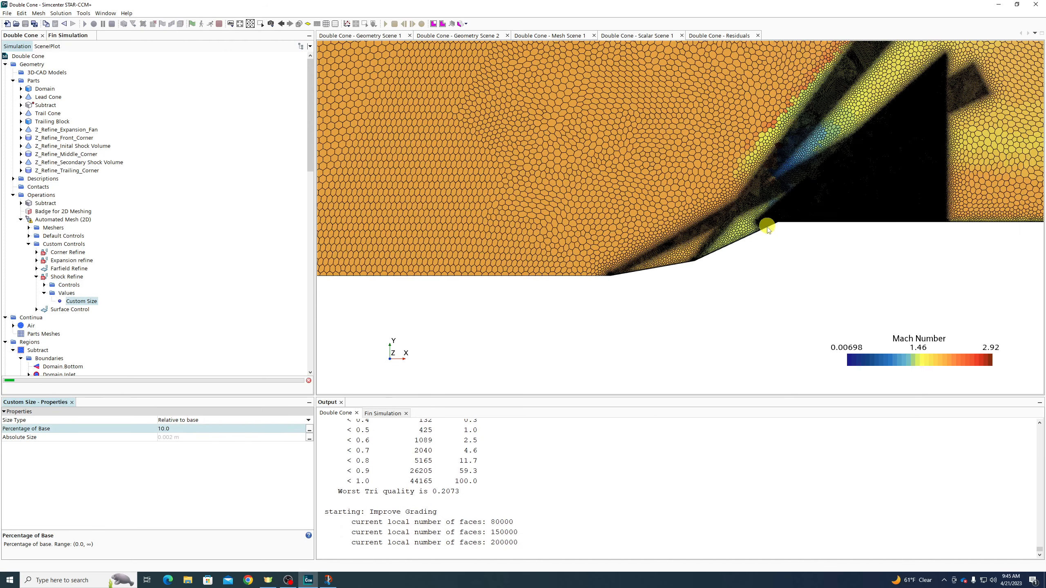
pyautogui.scroll(-2, 767, 227)
pyautogui.scroll(6, 928, 106)
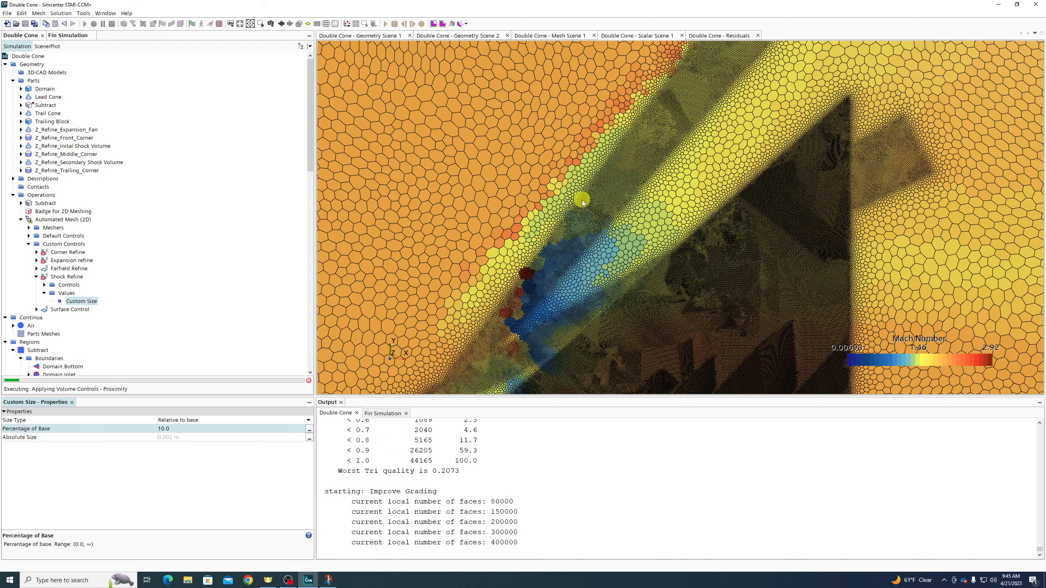
pyautogui.scroll(5, 524, 296)
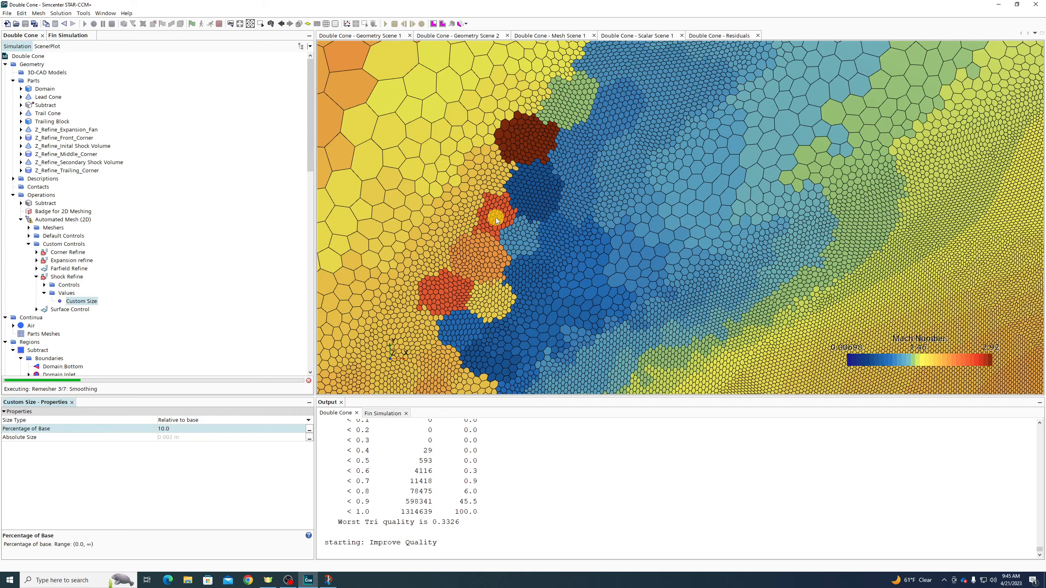
pyautogui.scroll(-5, 480, 277)
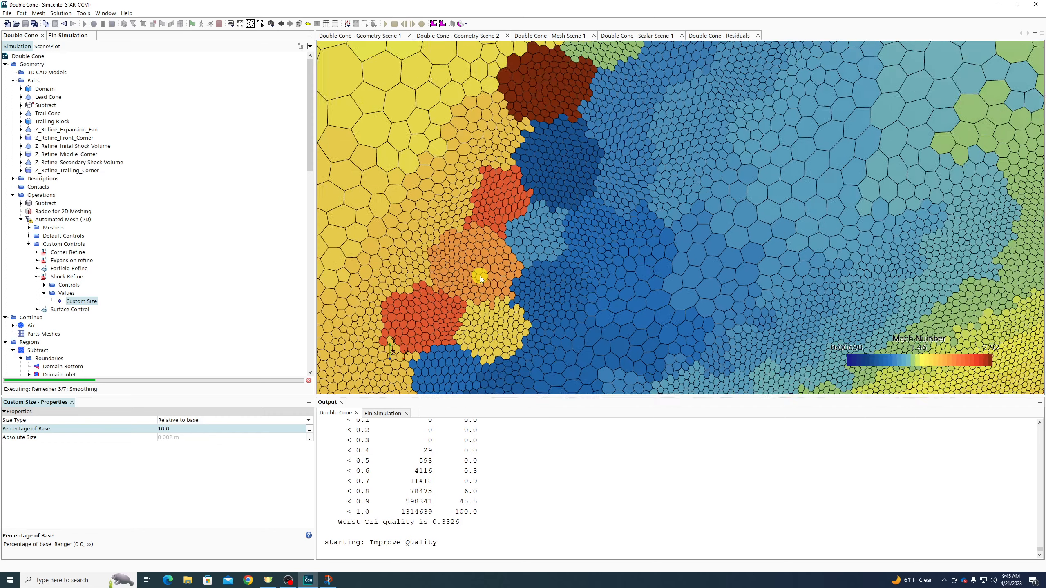
pyautogui.scroll(-8, 554, 243)
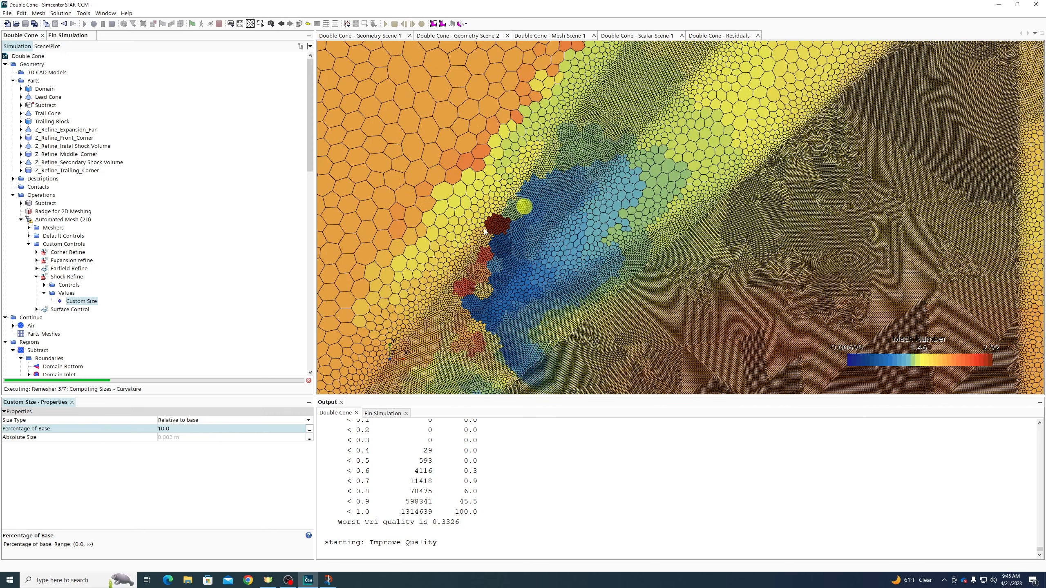
pyautogui.scroll(5, 638, 329)
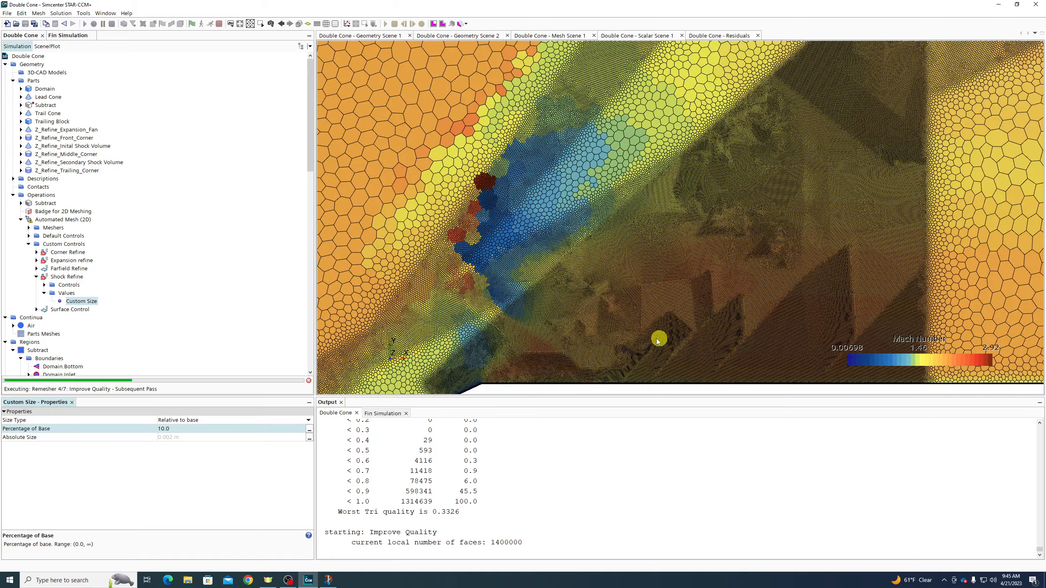
pyautogui.scroll(6, 532, 329)
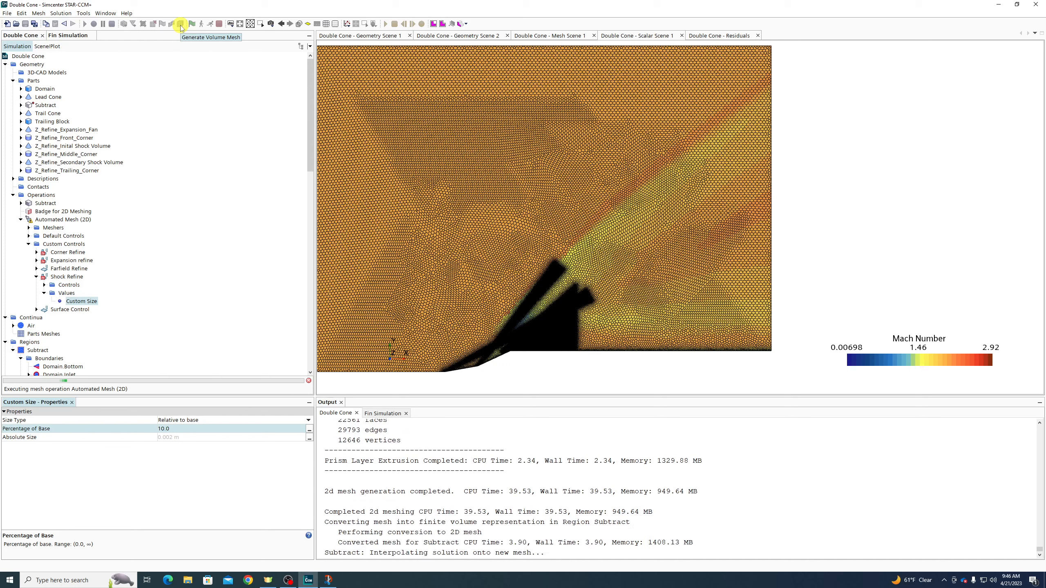
# Run the flow solver on the refined mesh until it passes iteration 420
pyautogui.click(211, 26)
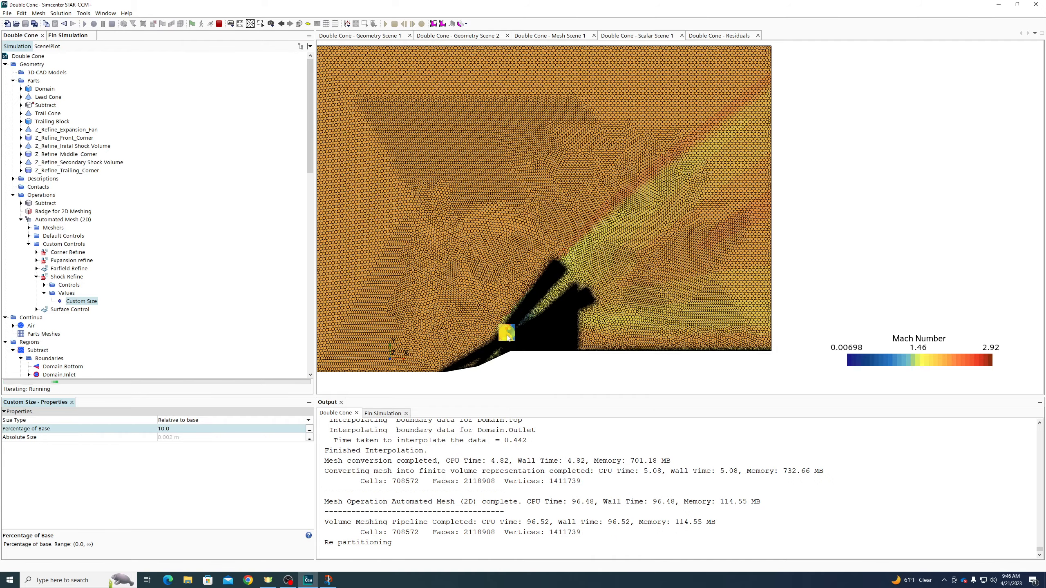
pyautogui.scroll(3, 508, 331)
pyautogui.scroll(3, 486, 355)
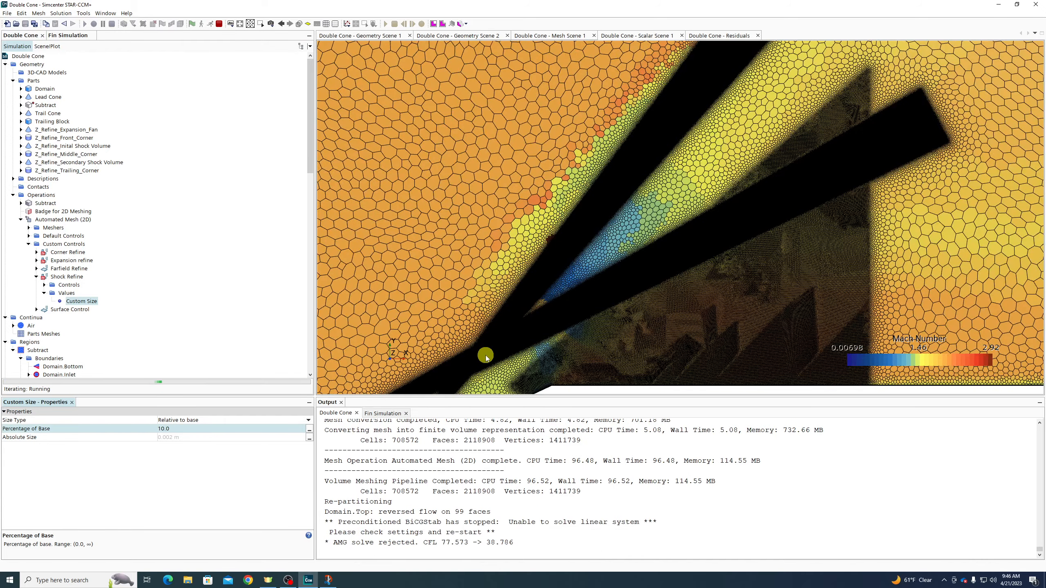
pyautogui.scroll(3, 487, 357)
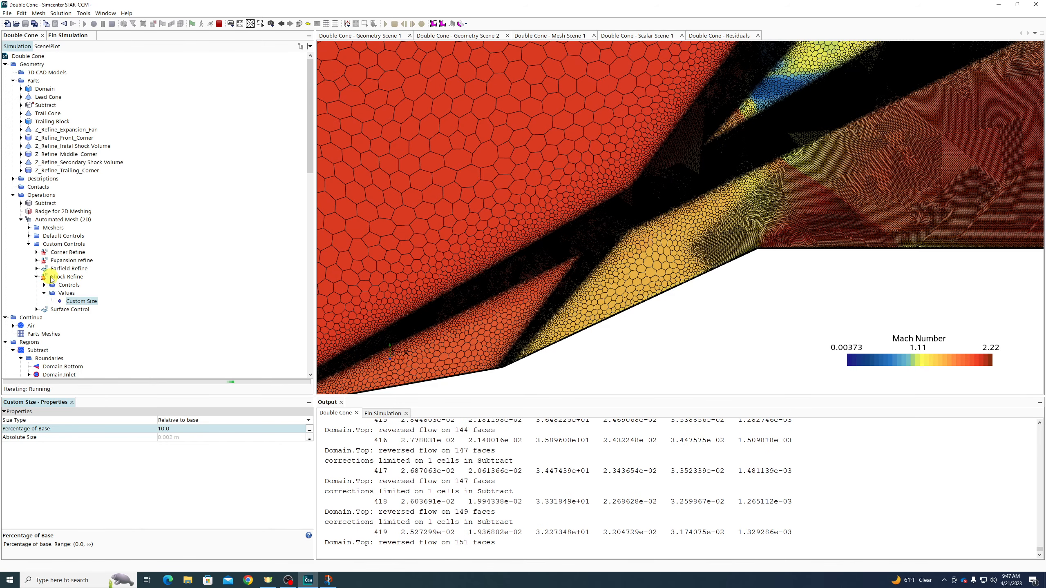
pyautogui.scroll(-12, 51, 279)
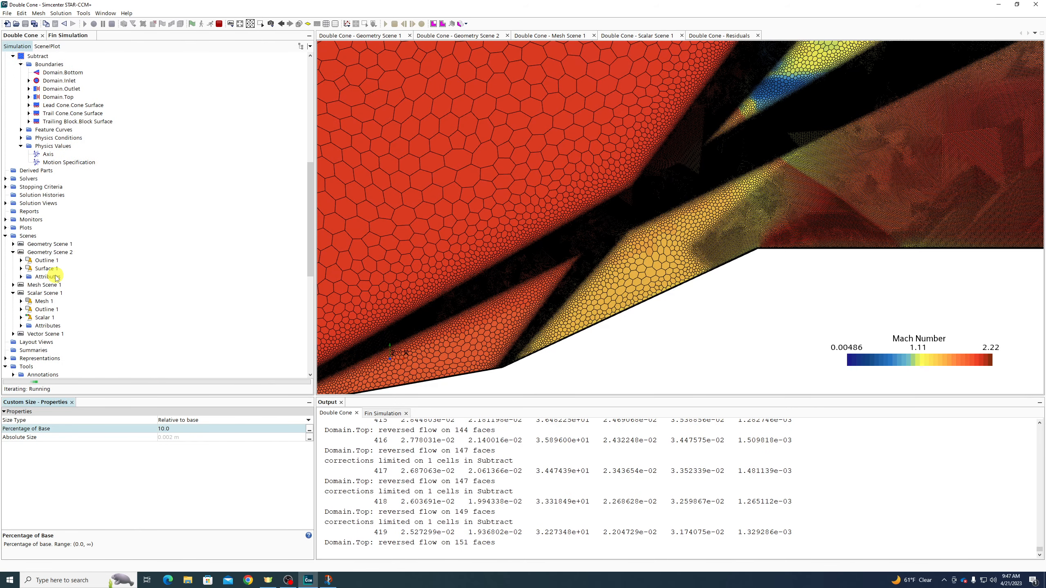
# Try mesh overlay opacities in Scalar Scene 1, first 0.9, then 0.123
pyautogui.click(41, 301)
pyautogui.click(172, 420)
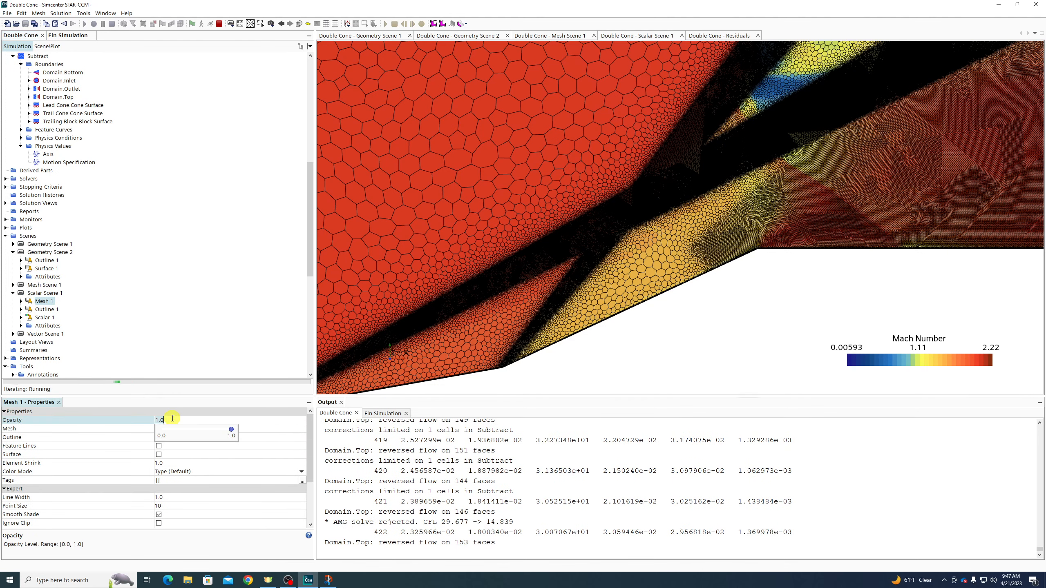
pyautogui.write('0.9')
pyautogui.press('Return')
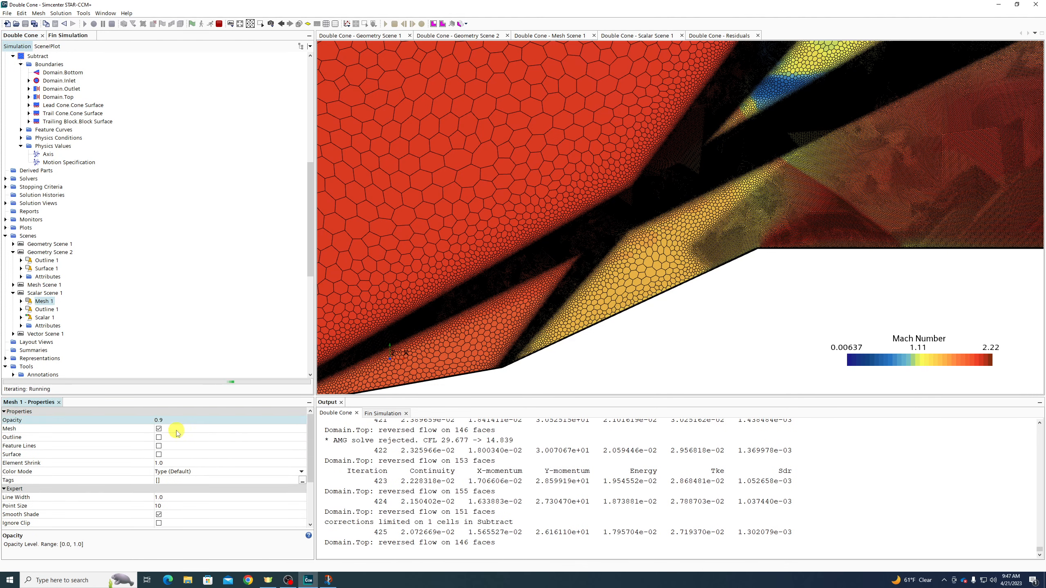
pyautogui.click(173, 420)
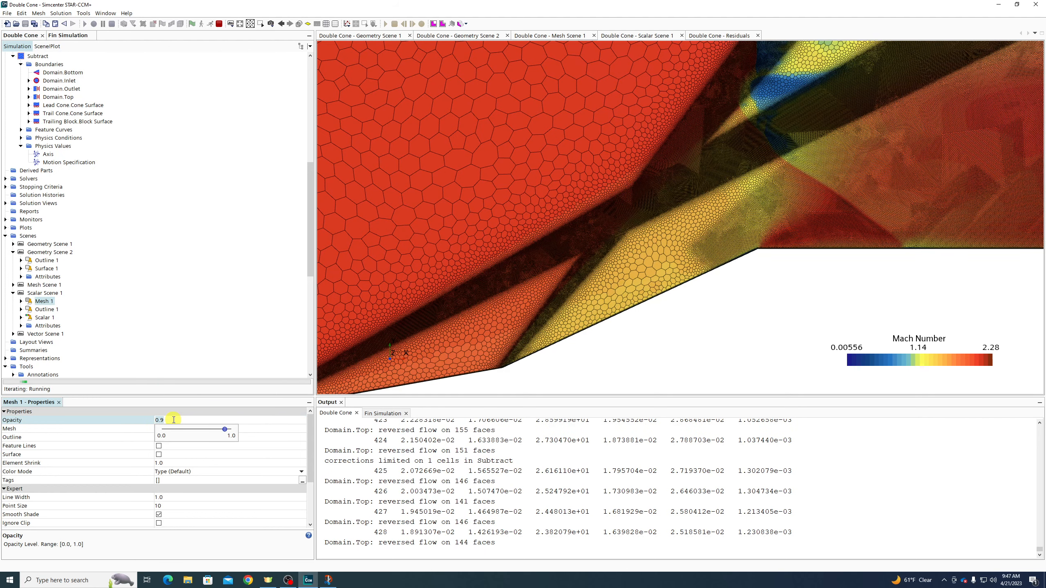
pyautogui.moveTo(225, 429); pyautogui.dragTo(182, 436)
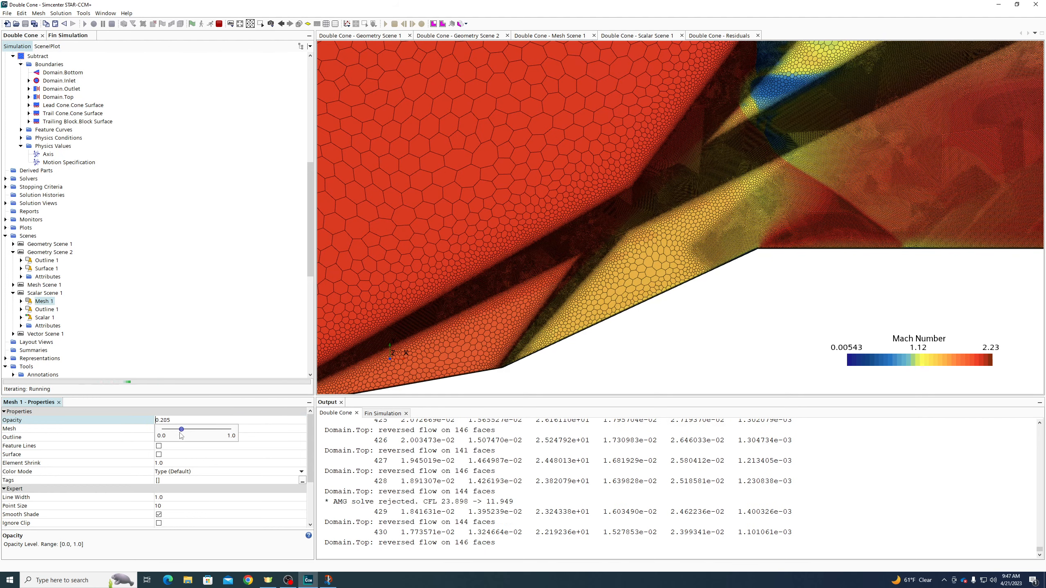
pyautogui.click(172, 429)
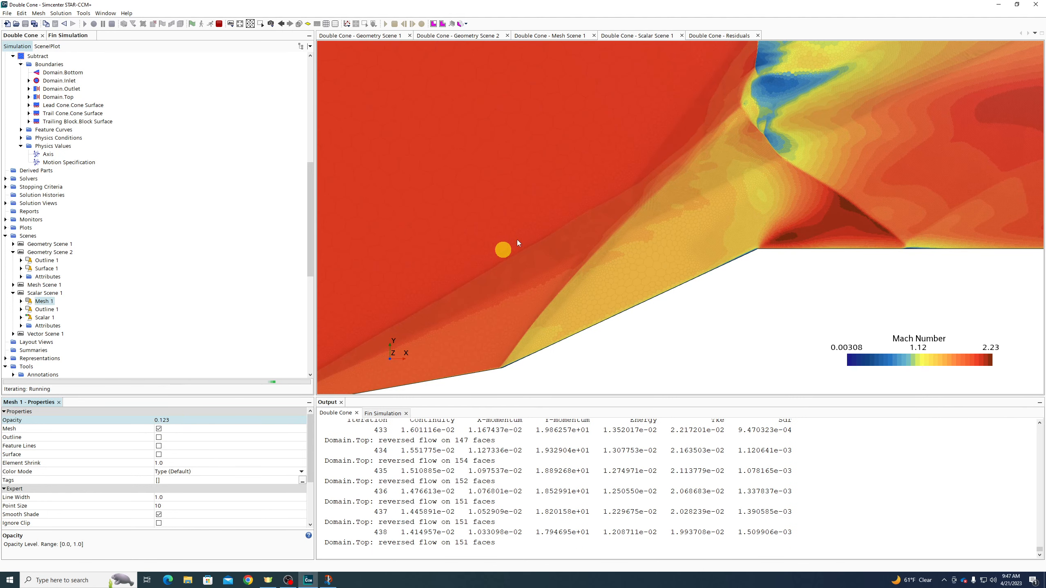
# Raise the mesh overlay opacity to 0.440
pyautogui.scroll(3, 539, 229)
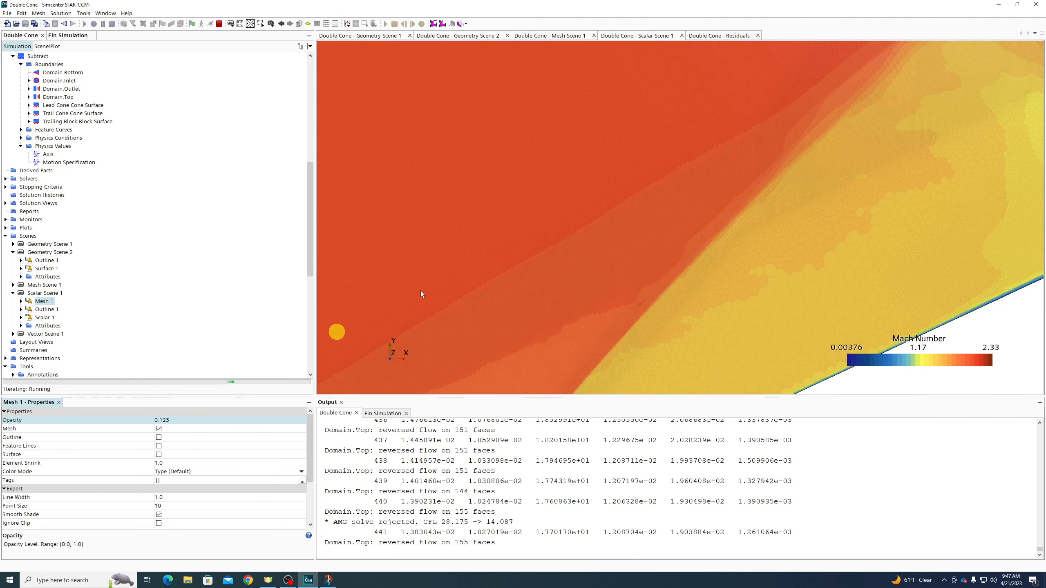
pyautogui.scroll(-3, 609, 216)
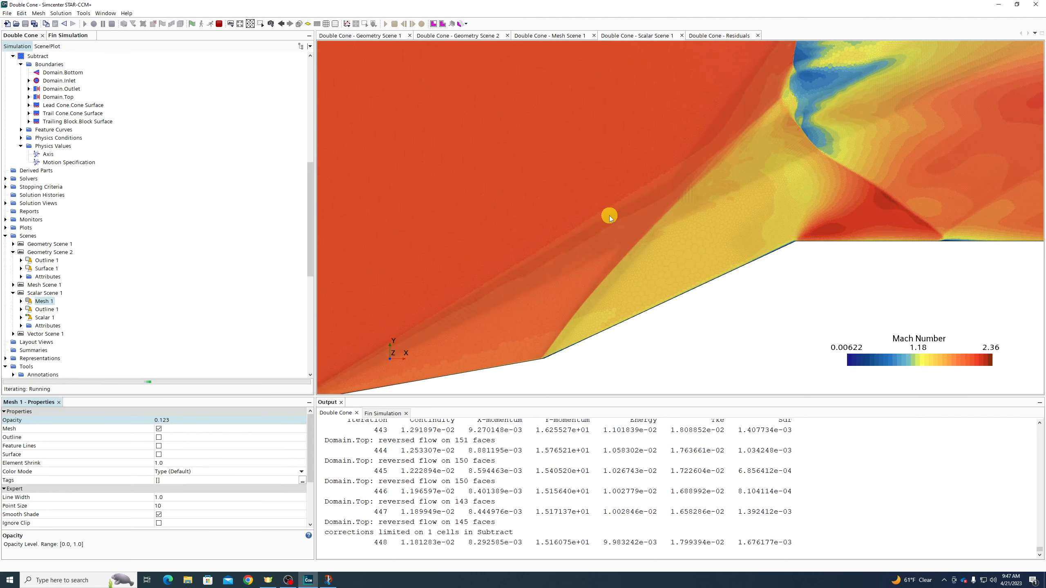
pyautogui.scroll(-3, 498, 325)
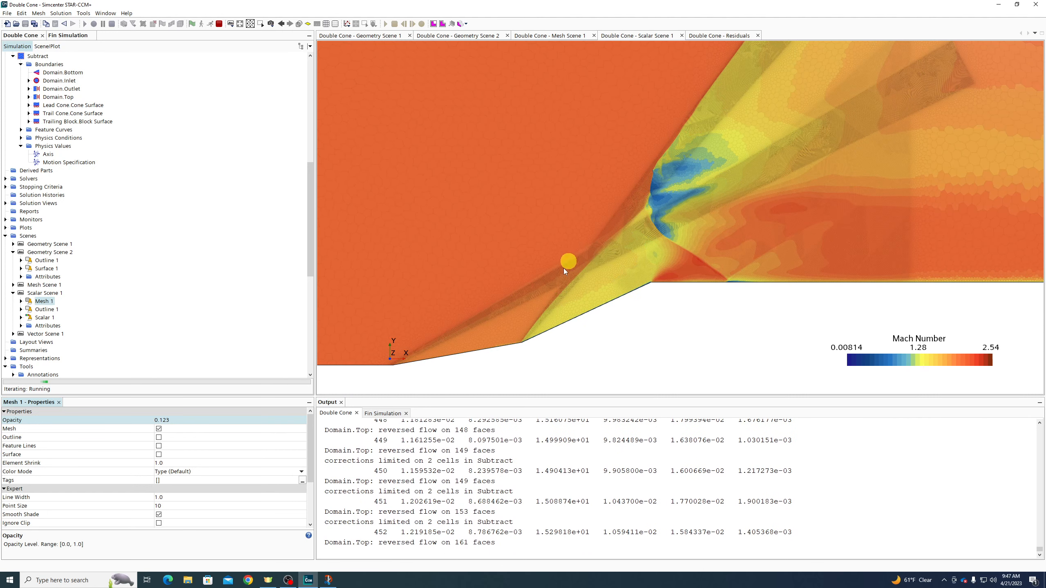
pyautogui.click(163, 420)
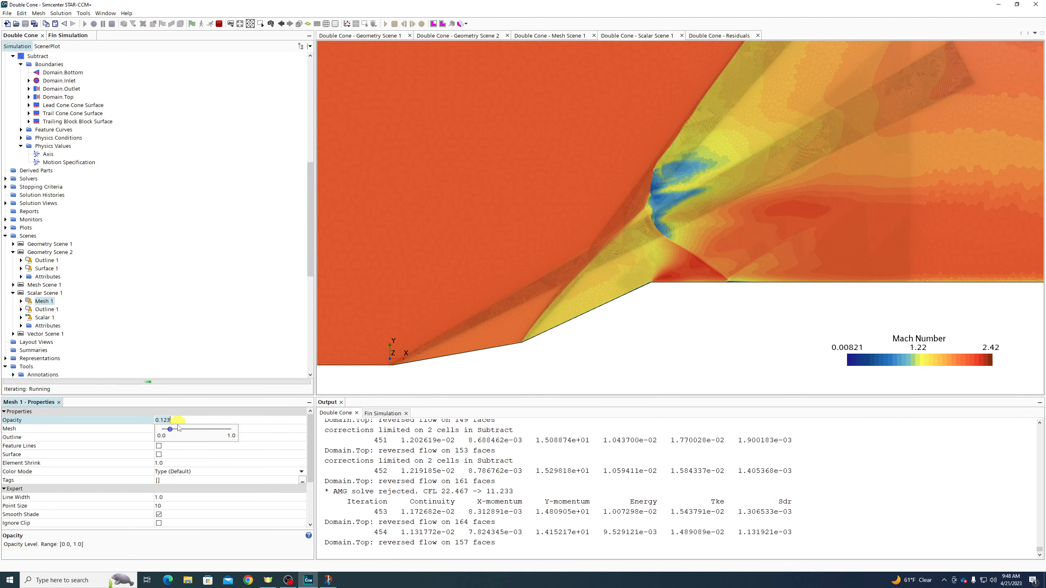
pyautogui.moveTo(170, 430); pyautogui.dragTo(193, 428)
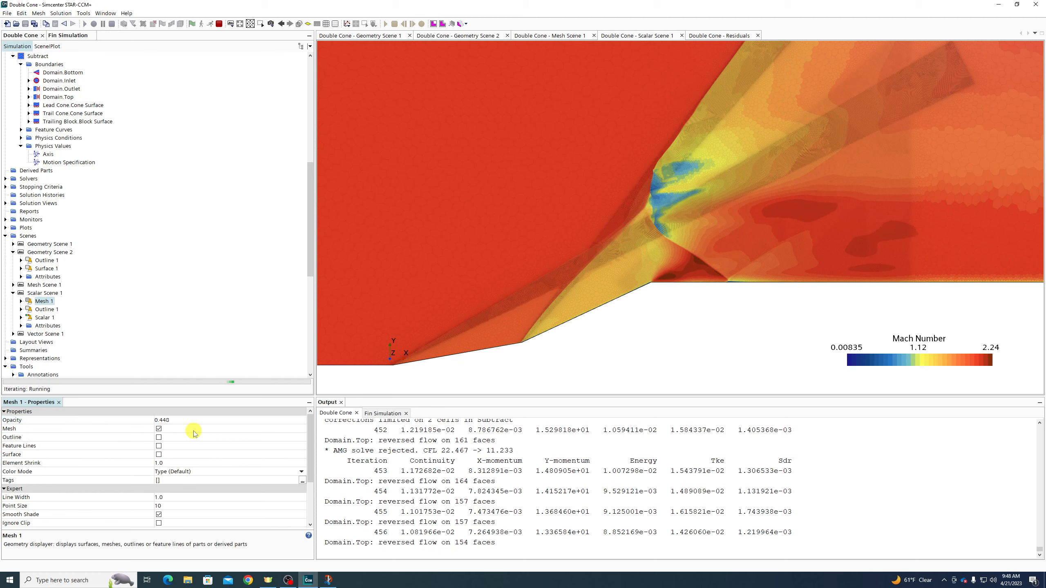
pyautogui.scroll(5, 561, 268)
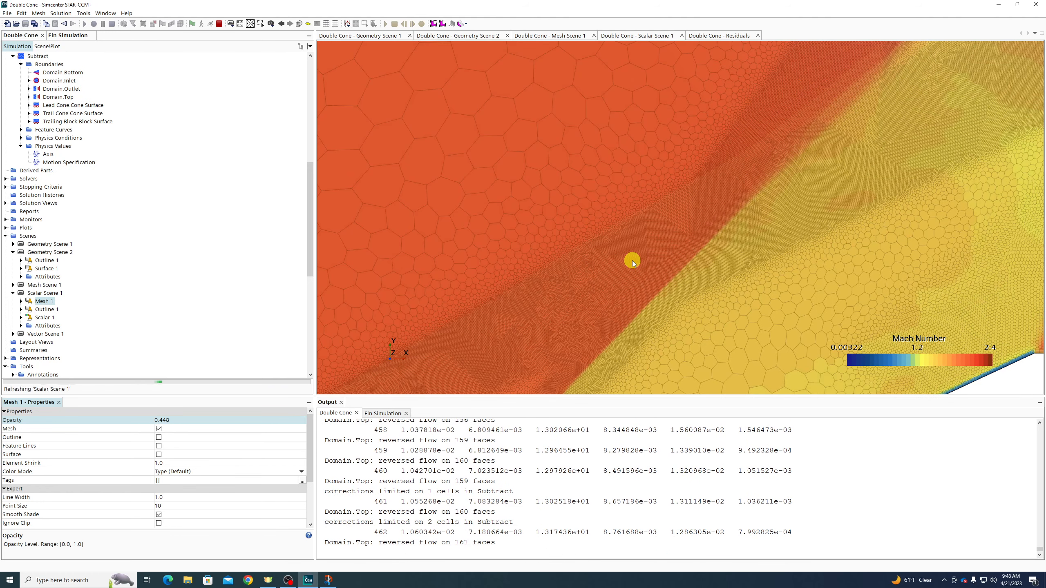
pyautogui.scroll(-5, 632, 263)
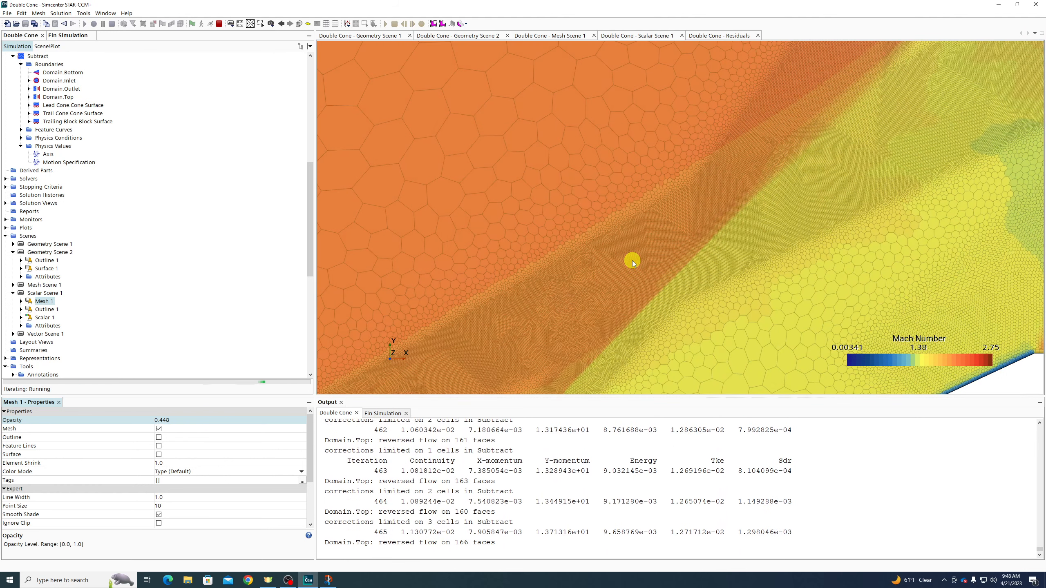
pyautogui.scroll(-3, 633, 263)
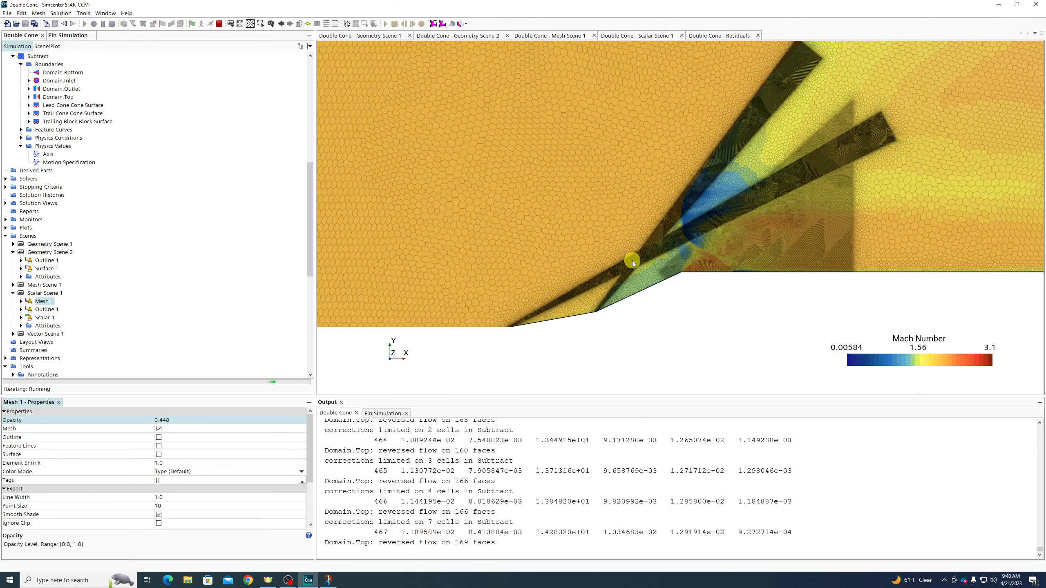
pyautogui.scroll(5, 665, 247)
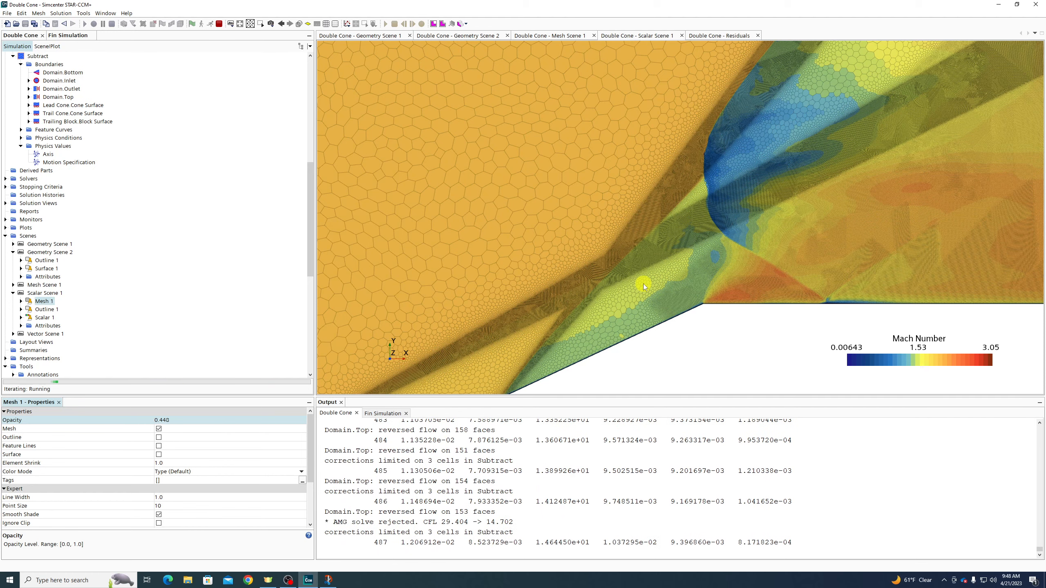
pyautogui.scroll(-4, 644, 284)
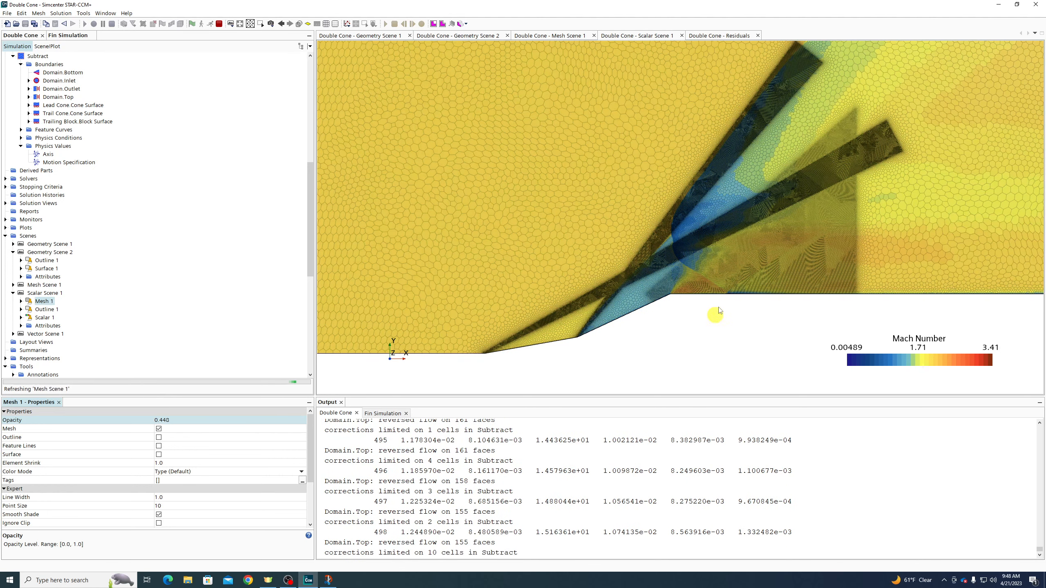
pyautogui.scroll(3, 673, 291)
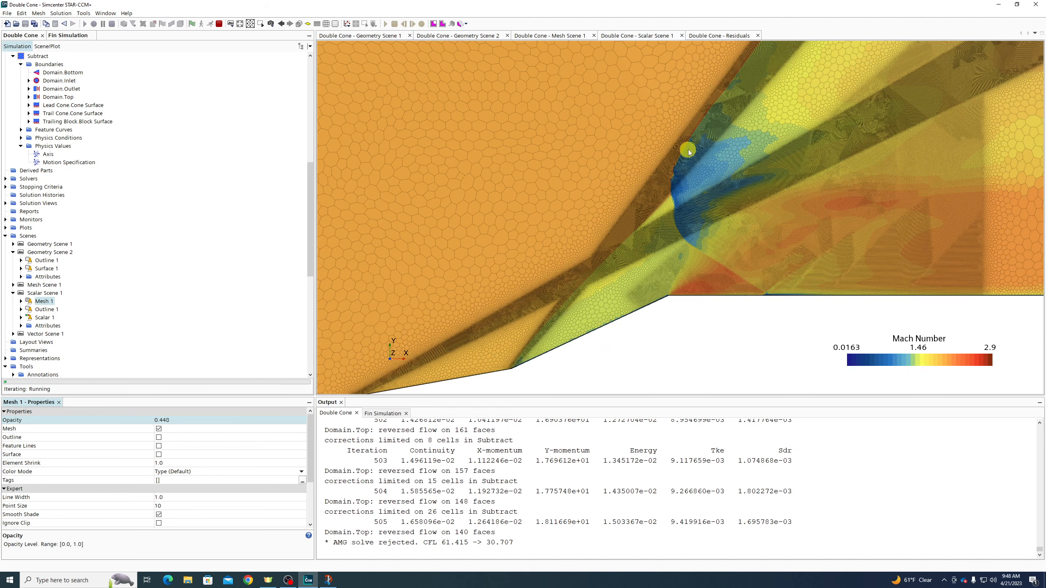
pyautogui.scroll(5, 536, 314)
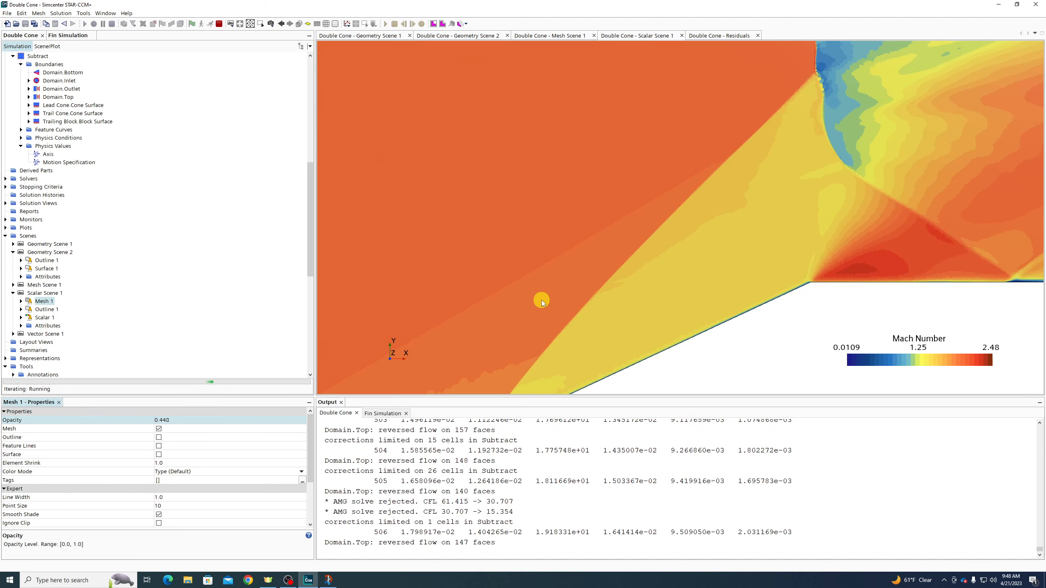
pyautogui.scroll(-5, 541, 301)
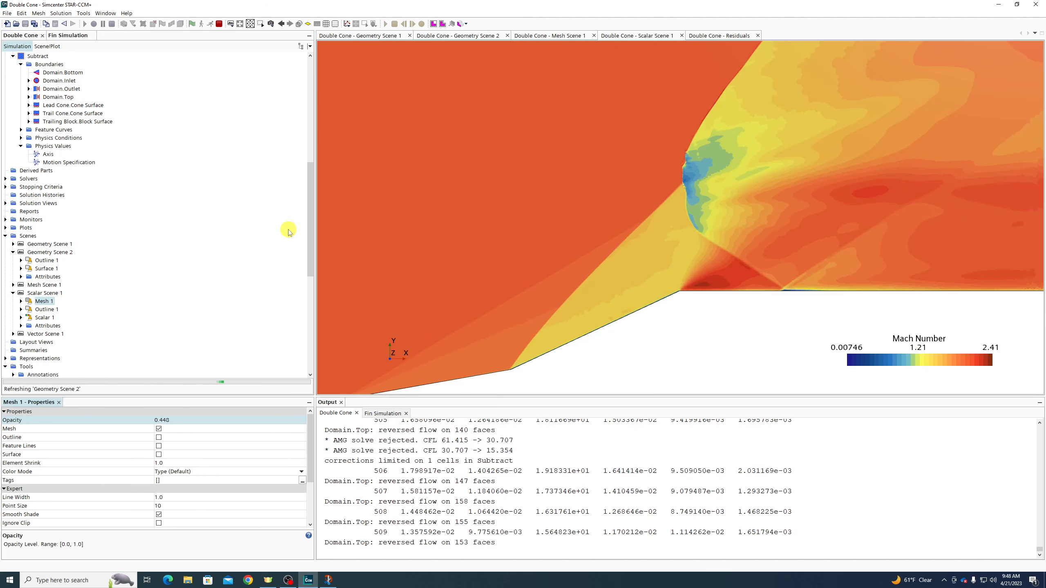
pyautogui.scroll(12, 280, 235)
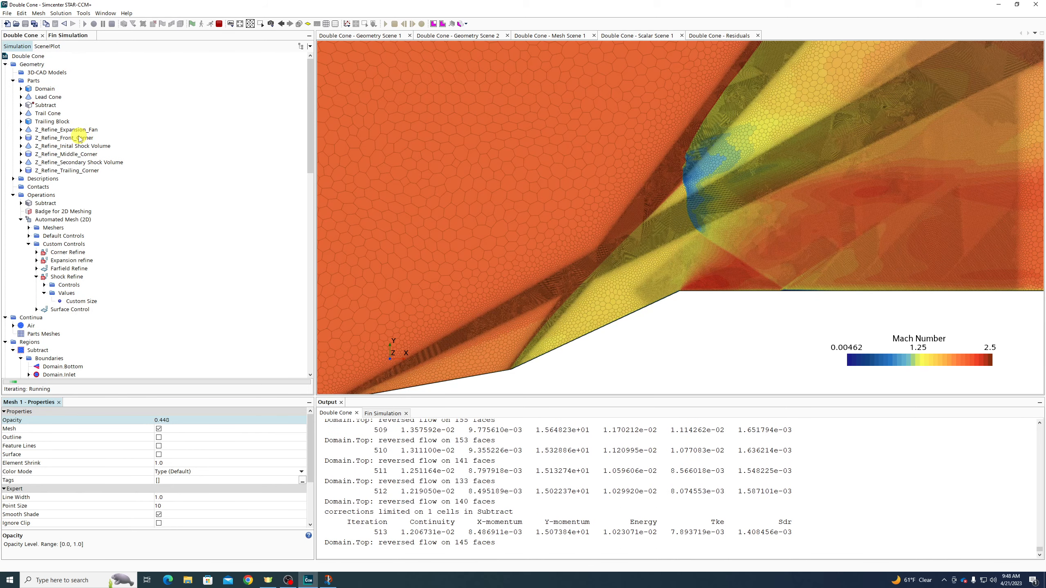
# Inspect the Z_Refine parts and the initial shock volume's start and end radius
pyautogui.click(80, 139)
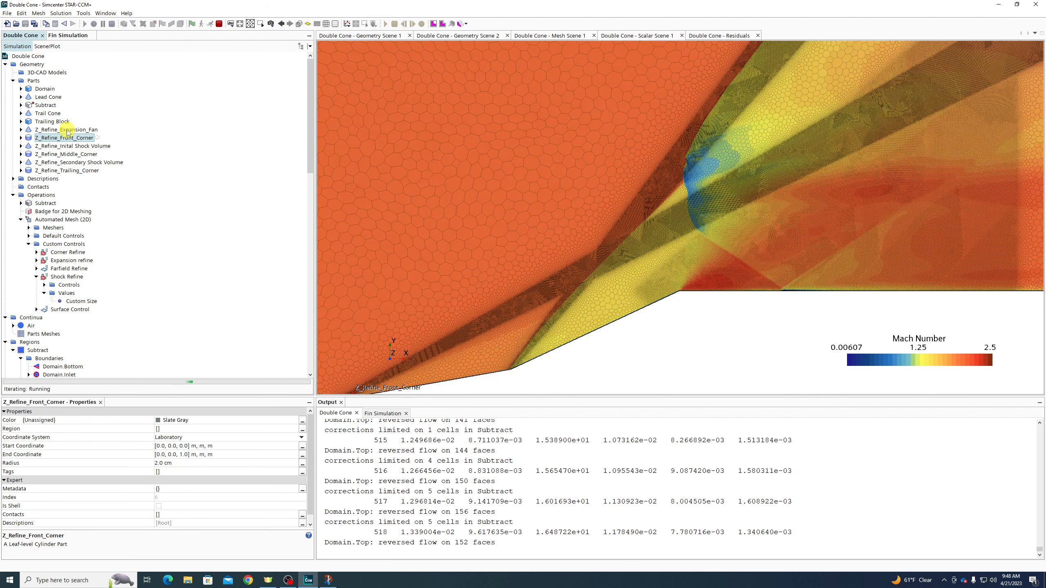
pyautogui.click(67, 130)
pyautogui.click(72, 146)
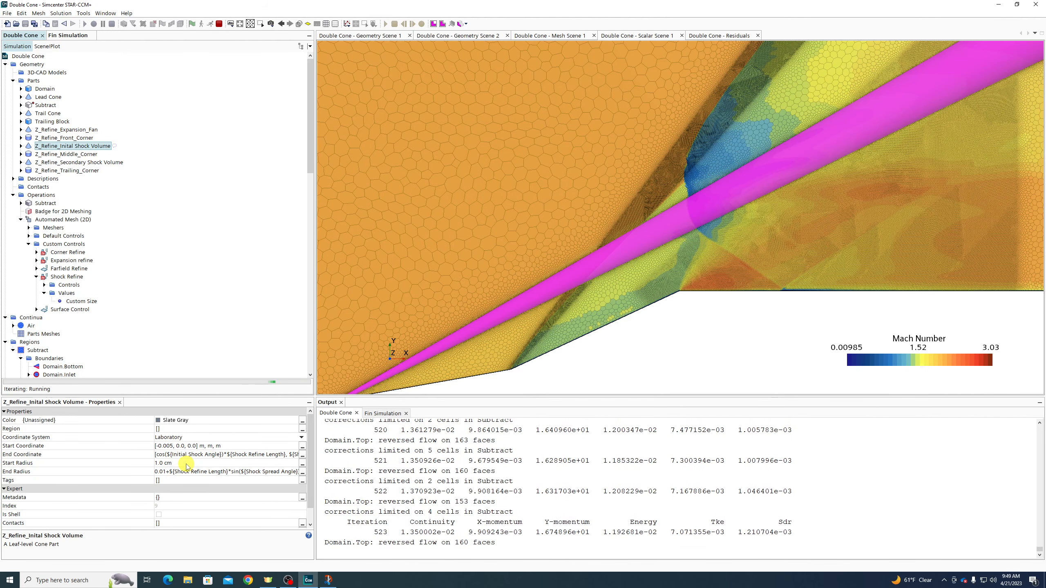
pyautogui.click(187, 464)
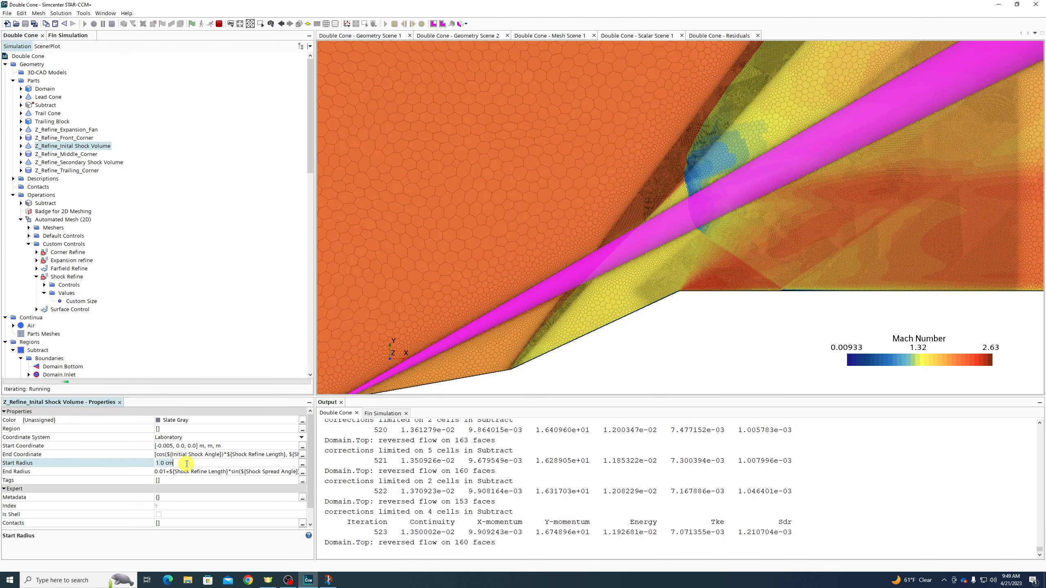
pyautogui.click(176, 472)
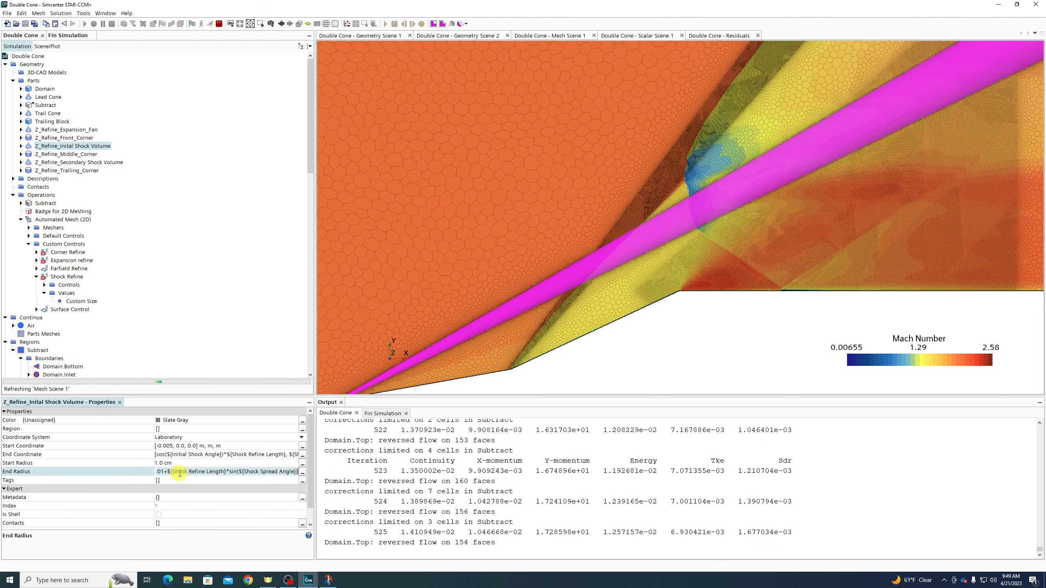
pyautogui.scroll(-15, 206, 362)
pyautogui.scroll(-8, 208, 362)
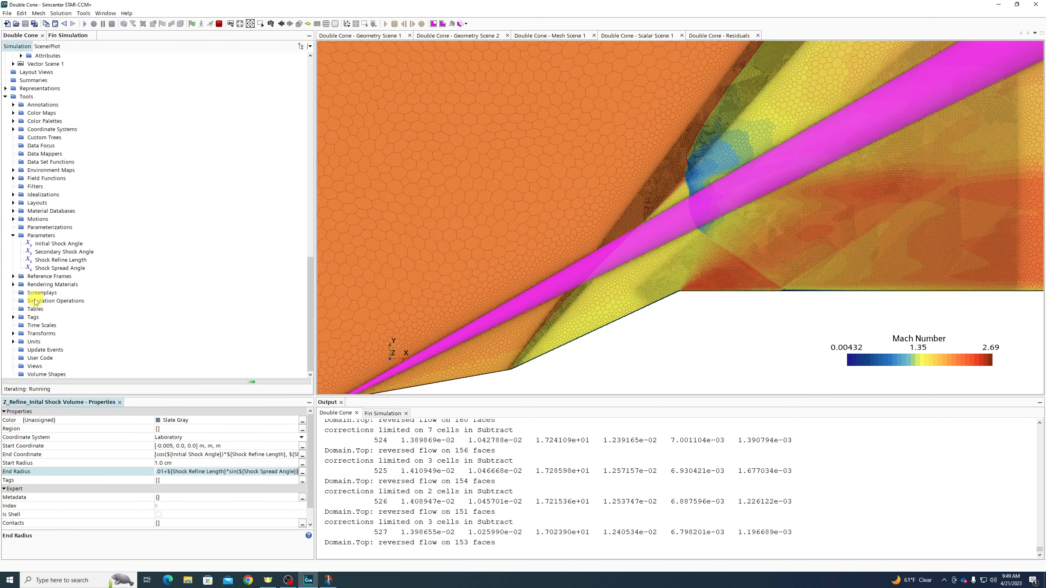
# Set the Shock Spread Angle to 3.5 deg and stop the solver
pyautogui.click(59, 268)
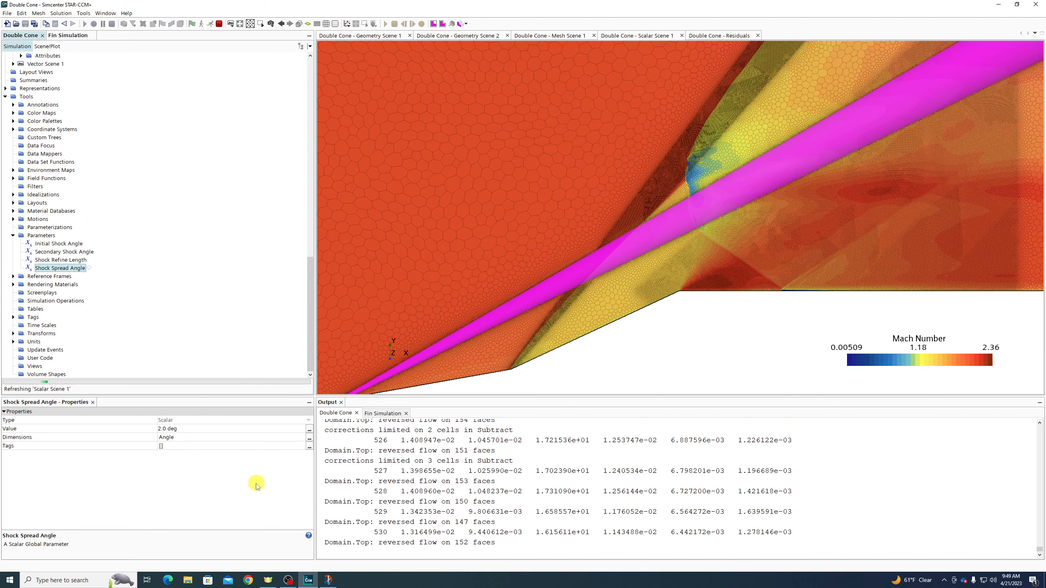
pyautogui.click(192, 429)
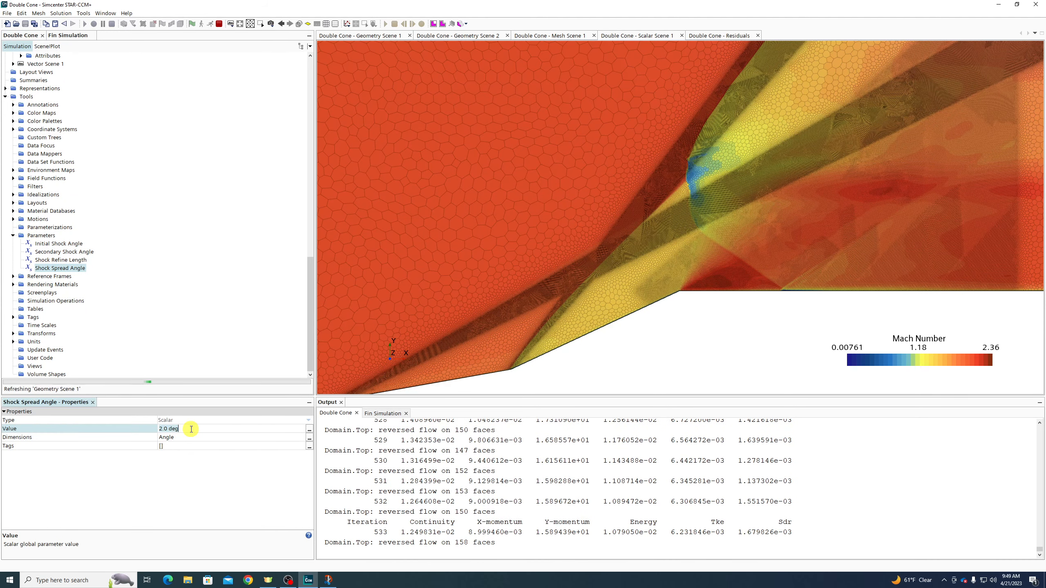
pyautogui.click(192, 432)
pyautogui.write('3.5')
pyautogui.press('Return')
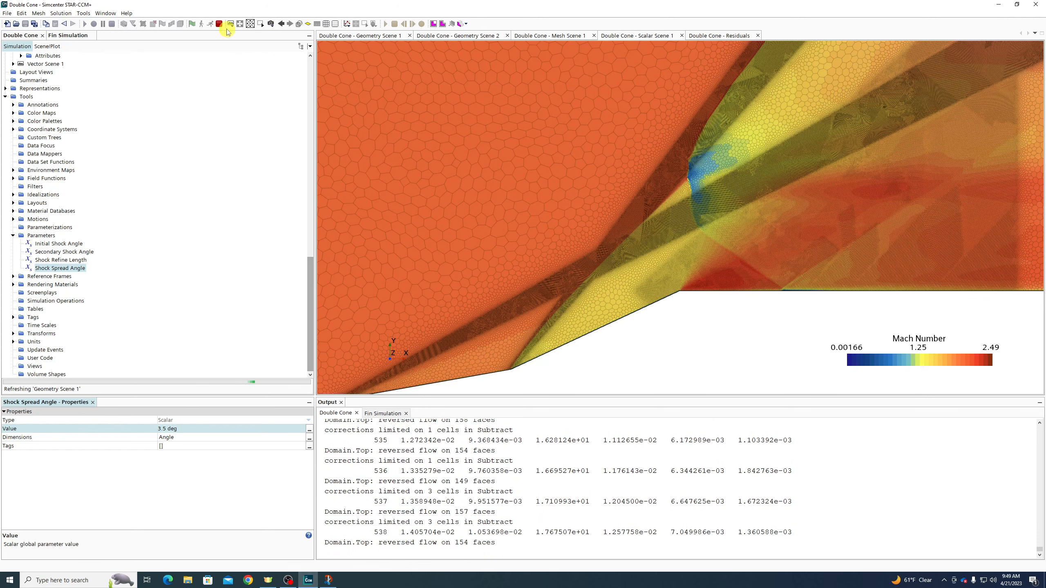
pyautogui.click(219, 24)
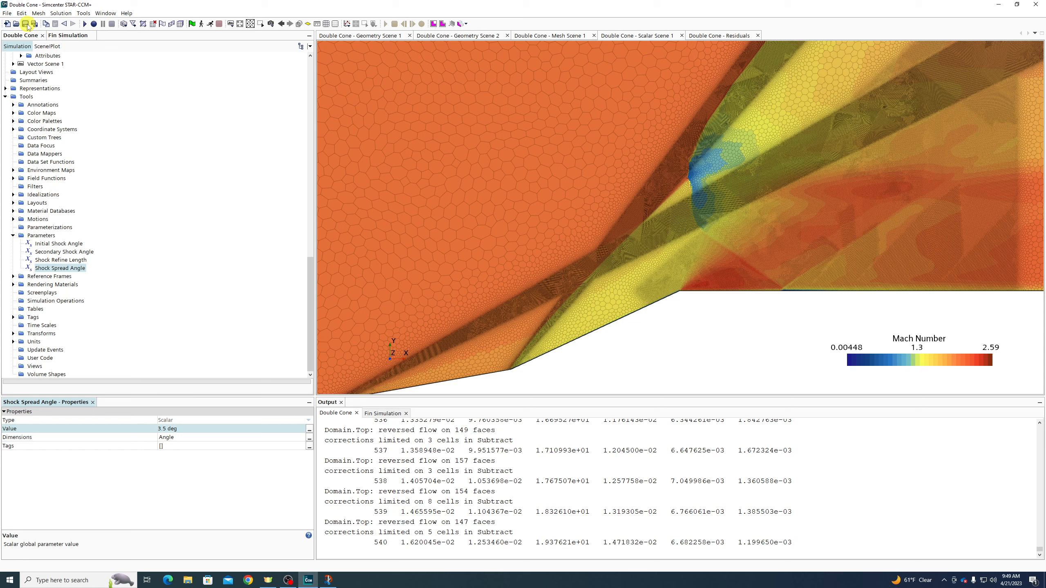
# Save the Double Cone simulation and switch to the Fin Simulation
pyautogui.click(25, 24)
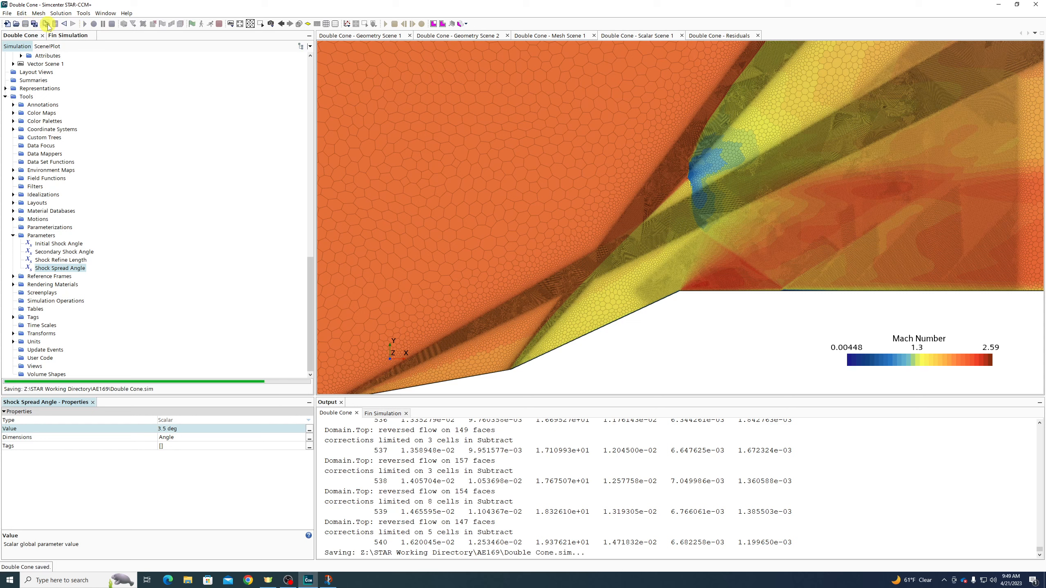
pyautogui.click(70, 37)
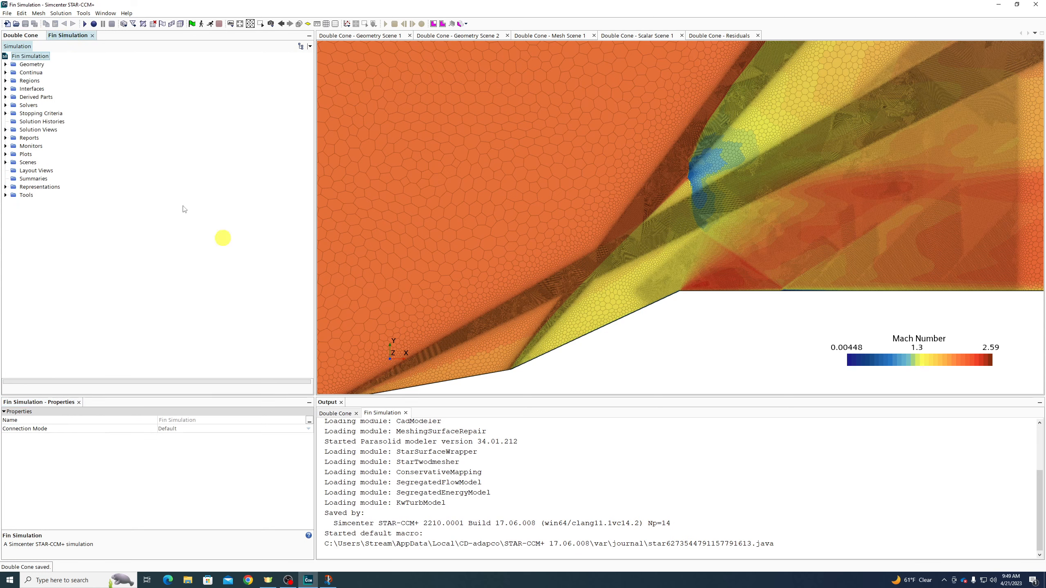
pyautogui.click(15, 23)
# Save the Fin Simulation to the Desktop as 'Concentric Fin Simulation'
pyautogui.click(8, 14)
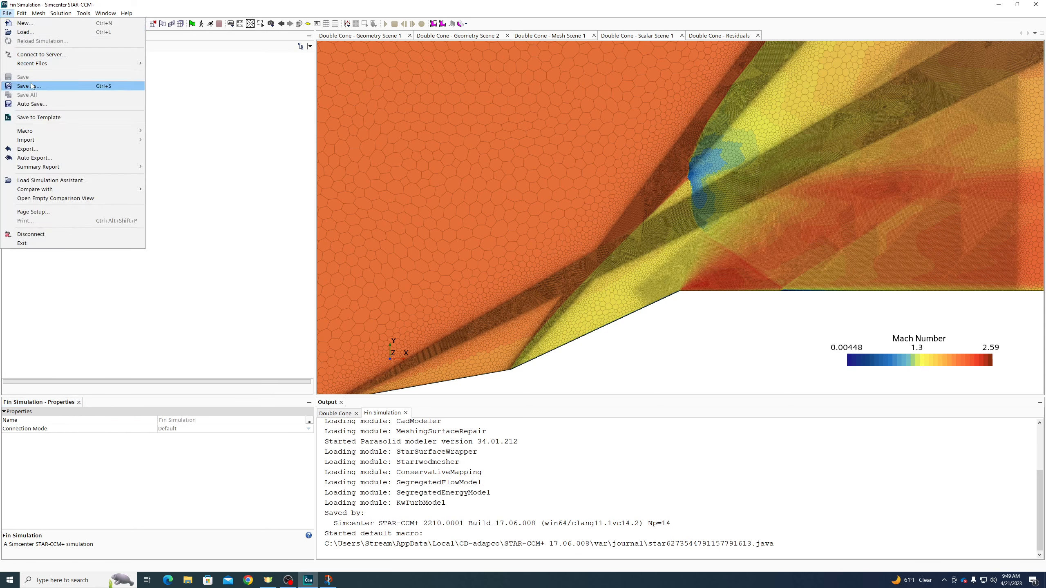
pyautogui.click(21, 85)
pyautogui.click(490, 355)
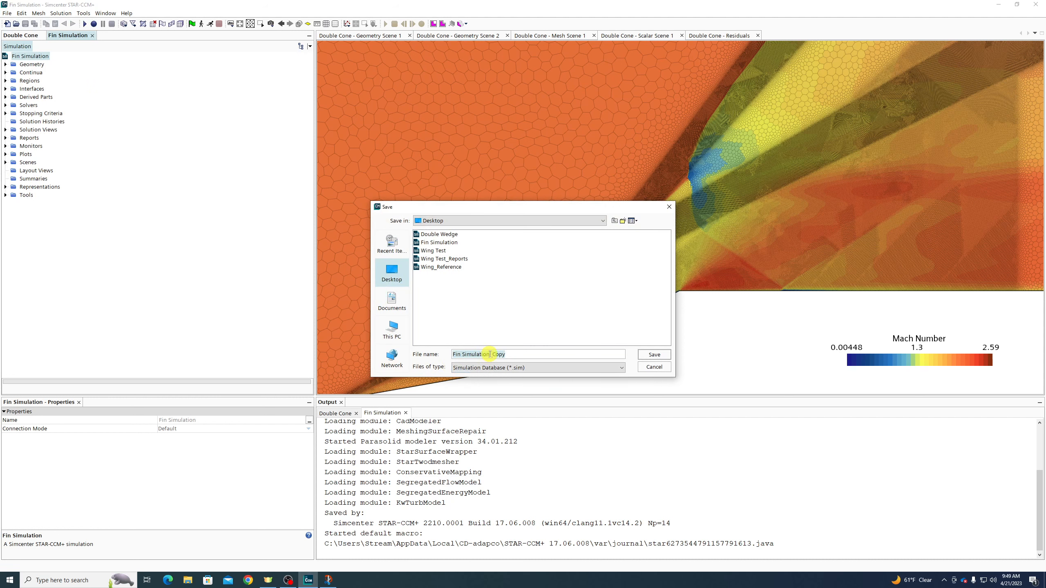
pyautogui.moveTo(491, 355); pyautogui.dragTo(537, 358)
pyautogui.moveTo(468, 354); pyautogui.dragTo(445, 351)
pyautogui.write('Ce')
pyautogui.write('ncentric')
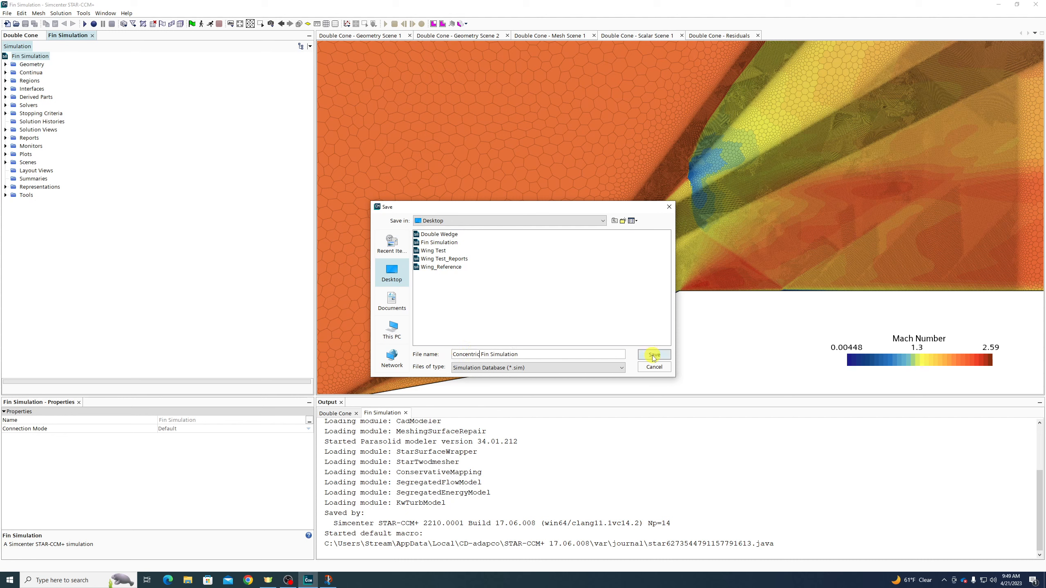
pyautogui.click(655, 355)
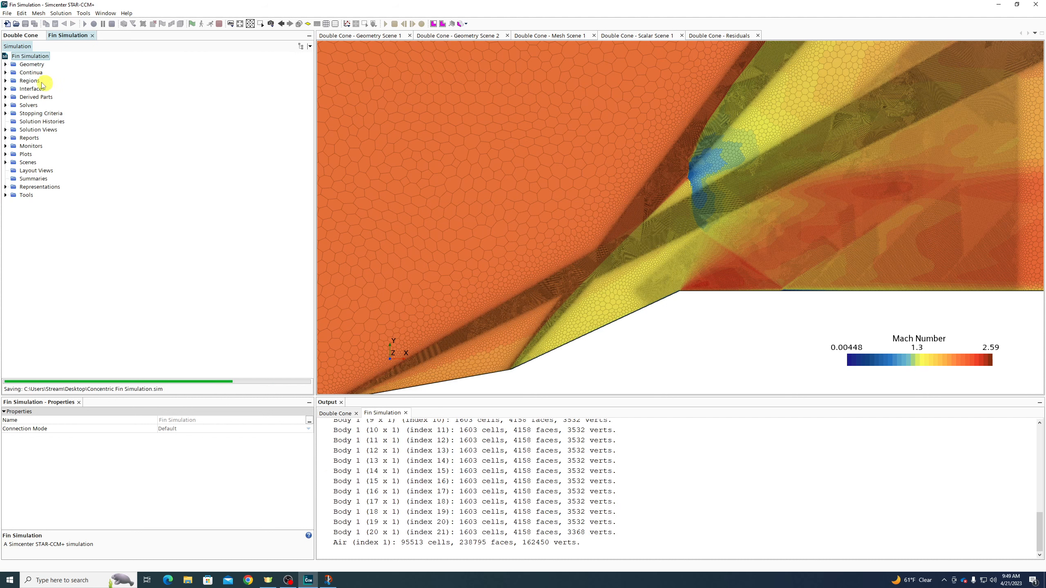
# Open Geometry Scene 1, then Mesh Scene 2, and zoom into the stacked fin mesh
pyautogui.click(6, 163)
pyautogui.doubleClick(45, 170)
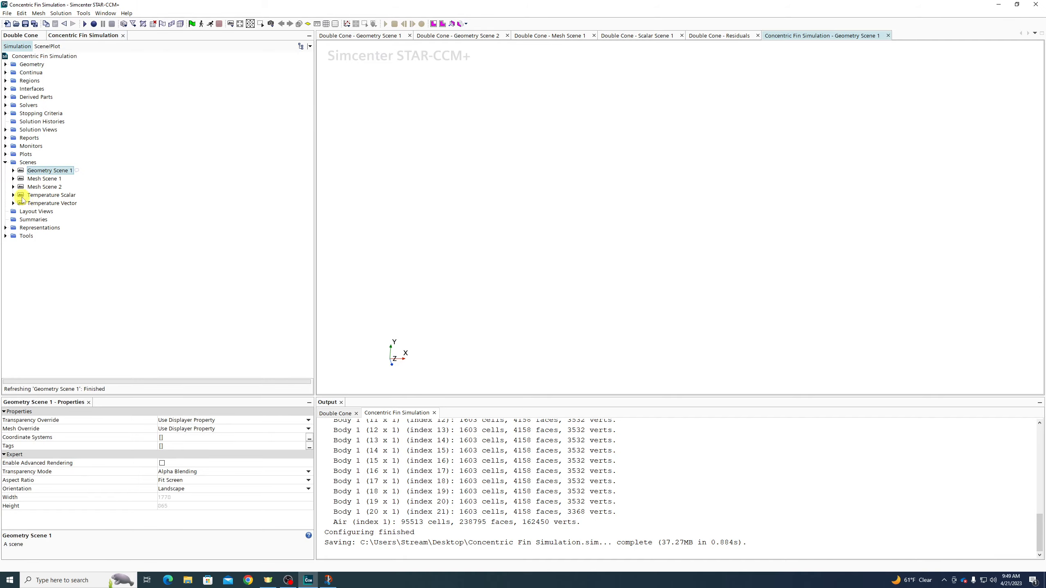
pyautogui.doubleClick(45, 187)
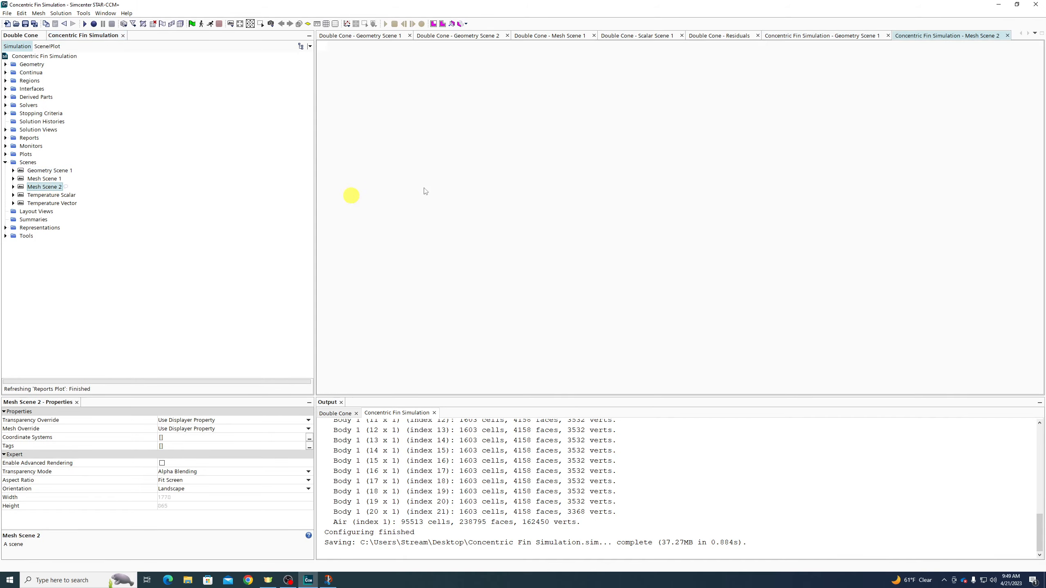
pyautogui.scroll(-3, 570, 103)
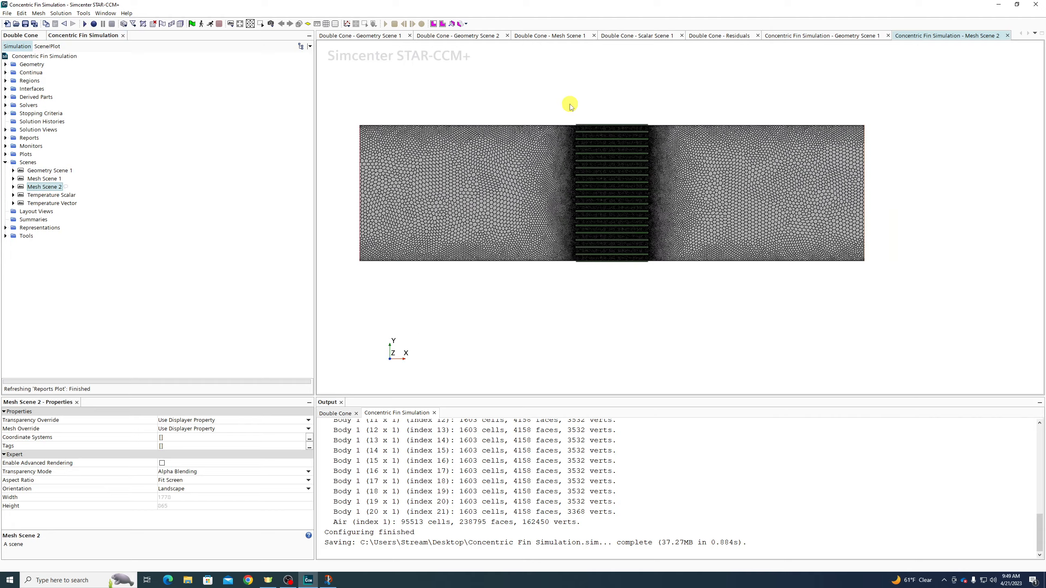
pyautogui.scroll(3, 570, 270)
pyautogui.scroll(2, 570, 270)
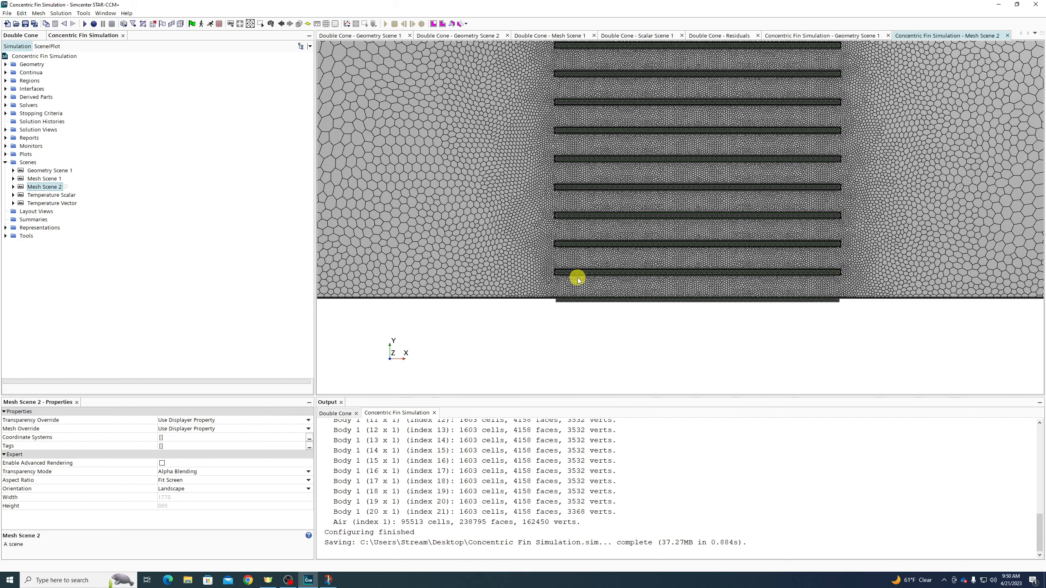
pyautogui.scroll(-2, 566, 306)
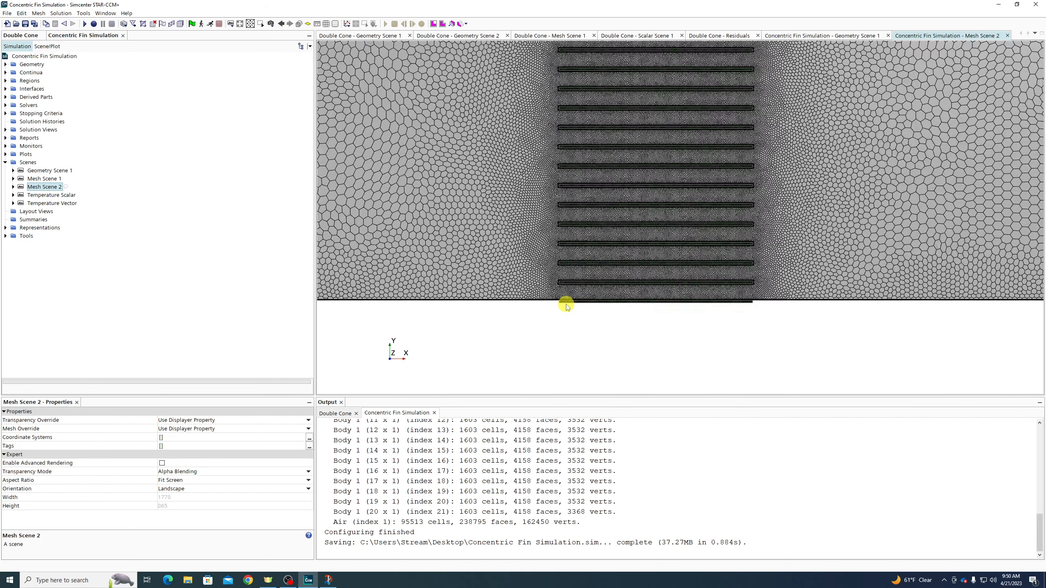
pyautogui.click(5, 81)
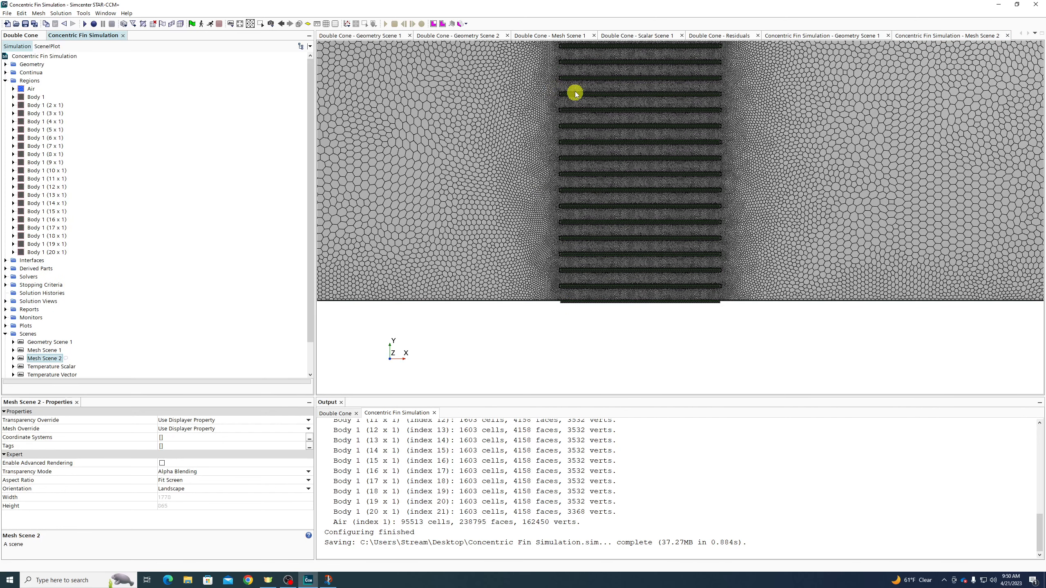
# Select Body 1 through the last of the 20 fin body regions and delete them
pyautogui.click(36, 97)
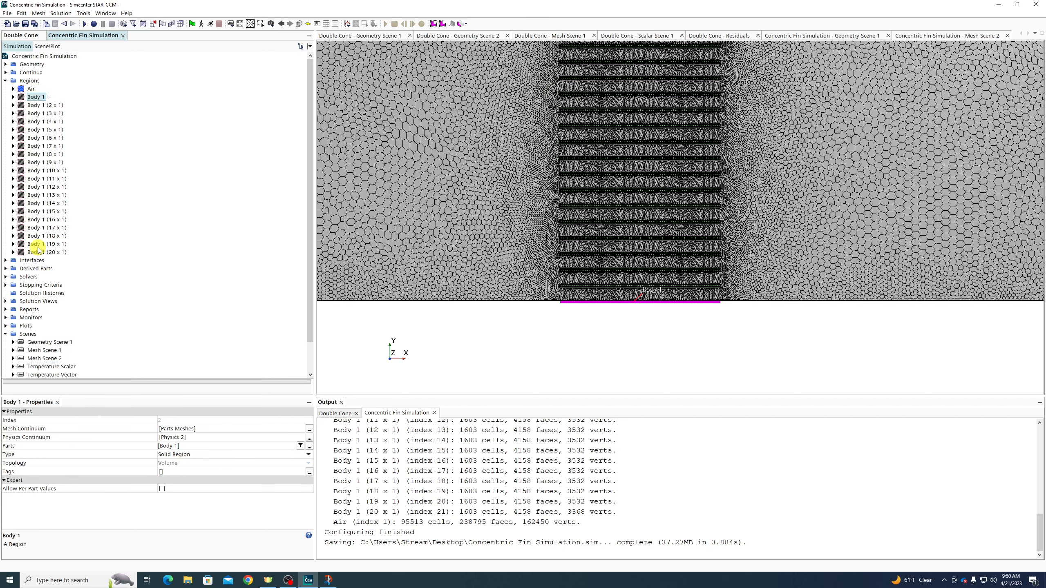
pyautogui.keyDown('shift'); pyautogui.click(37, 252); pyautogui.keyUp('shift')
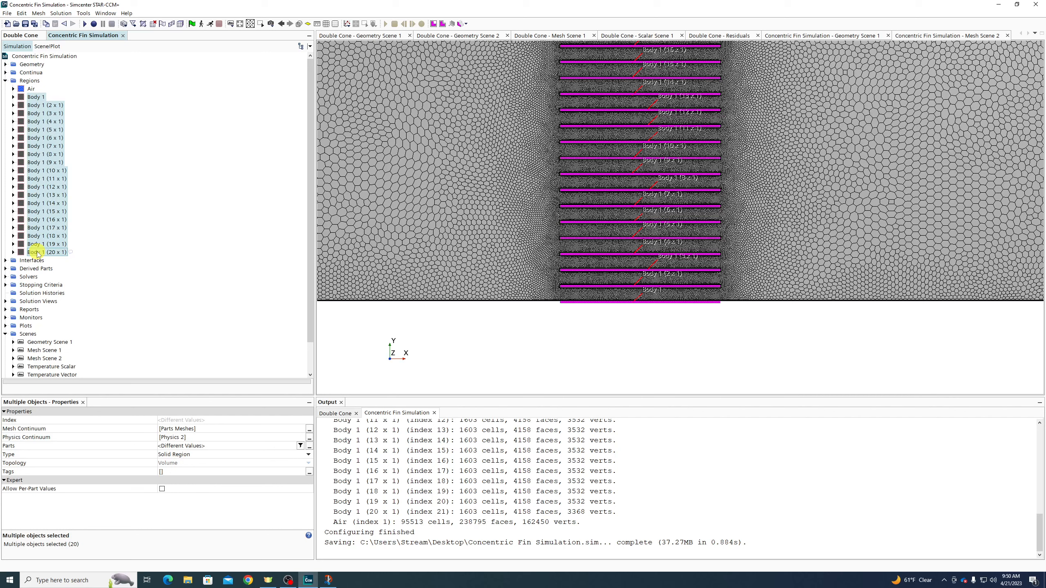
pyautogui.press('Delete')
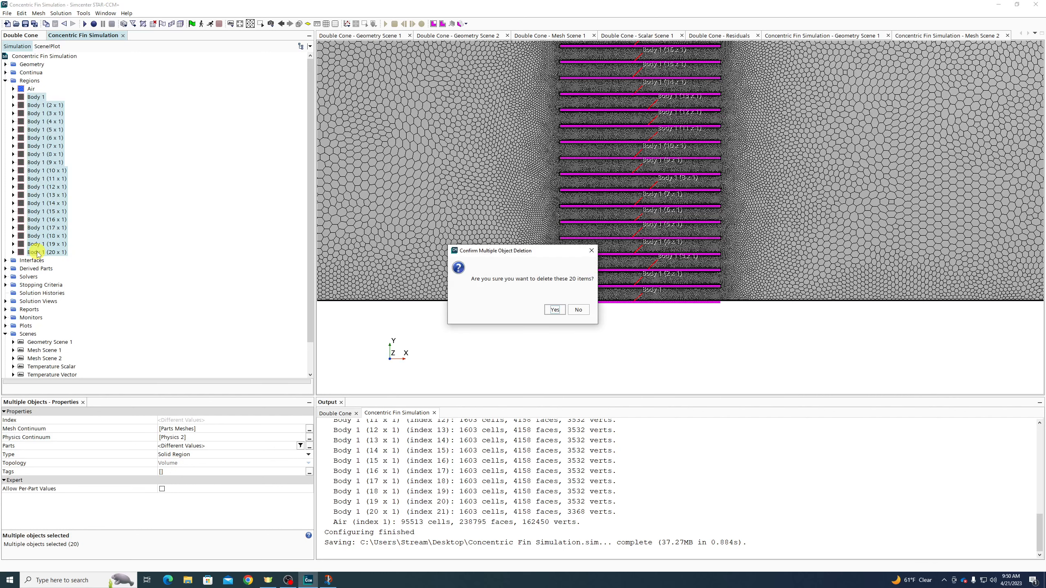
pyautogui.press('Return')
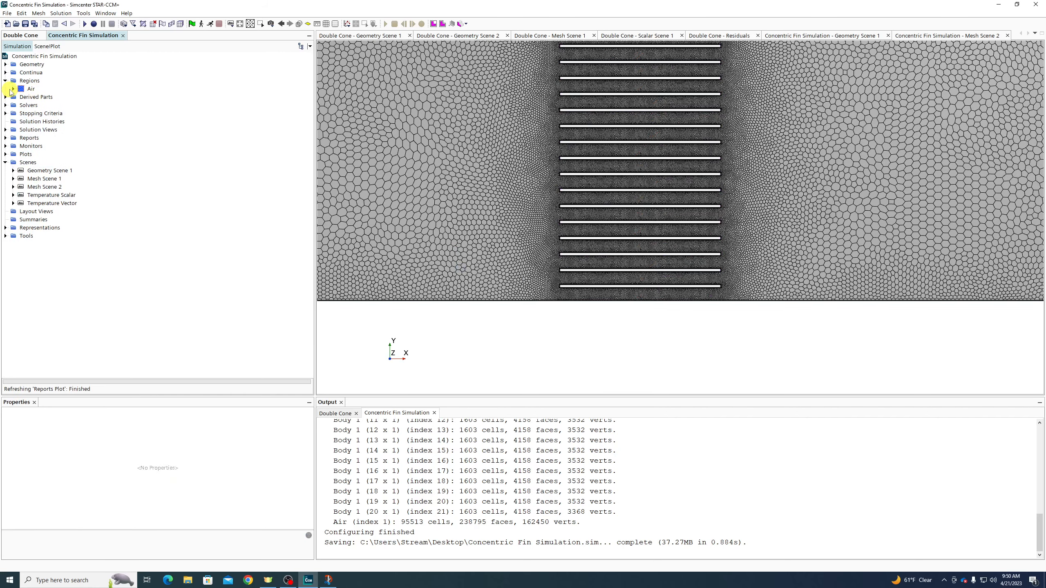
# Expand the Air region's boundaries and select Fin Back_Contact through Fin Back_Contact 4
pyautogui.click(31, 89)
pyautogui.click(13, 88)
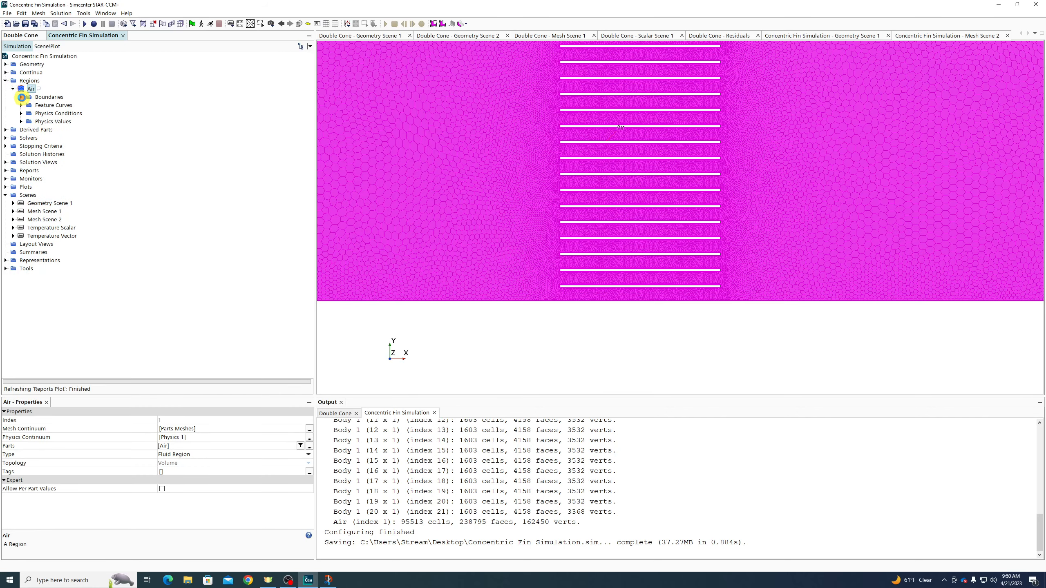
pyautogui.click(20, 97)
pyautogui.click(65, 64)
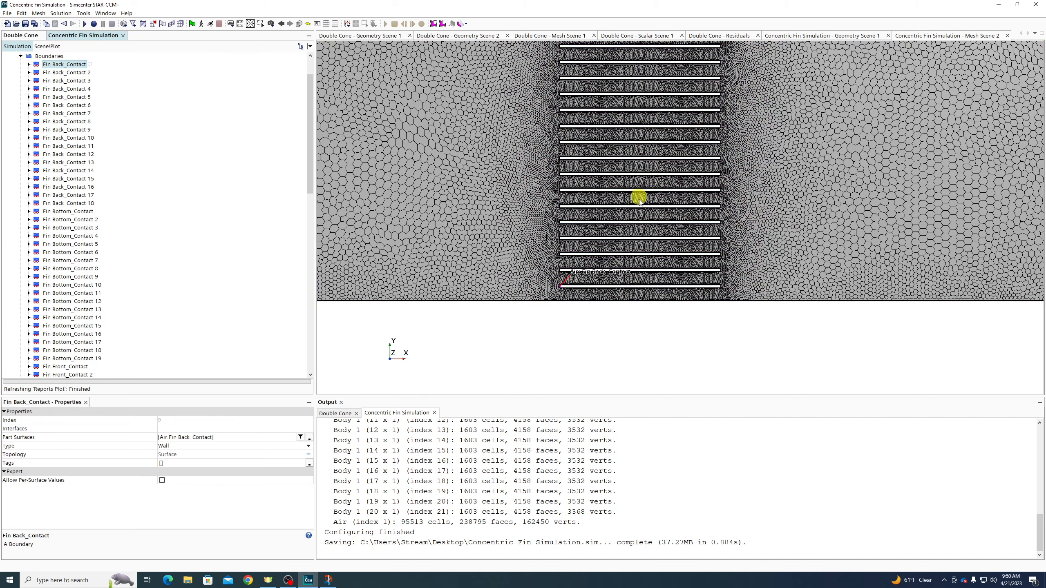
pyautogui.scroll(-4, 646, 231)
pyautogui.scroll(4, 656, 128)
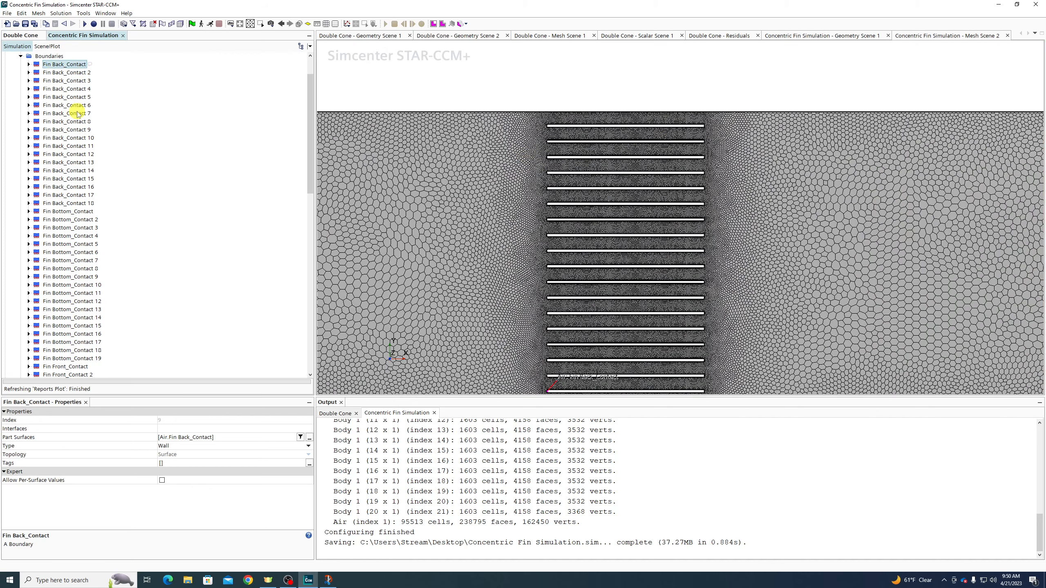
pyautogui.keyDown('shift'); pyautogui.click(66, 88); pyautogui.keyUp('shift')
pyautogui.scroll(-4, 584, 143)
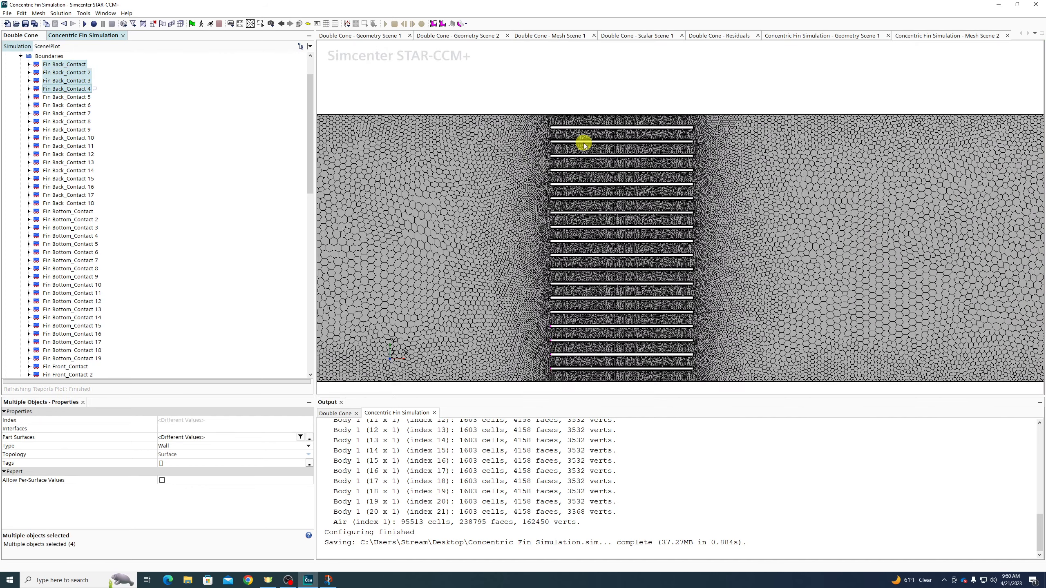
pyautogui.scroll(8, 576, 315)
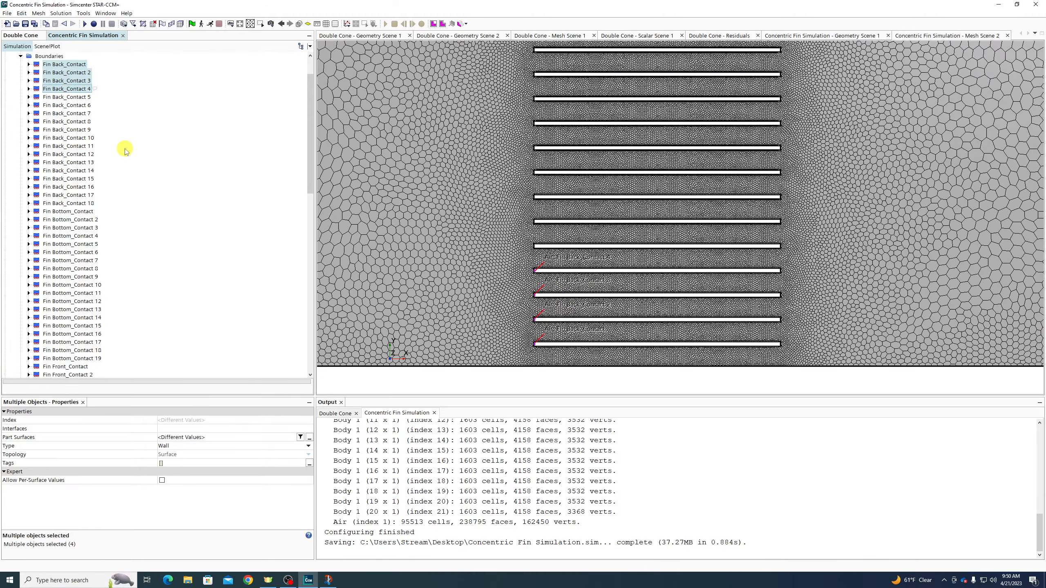
# Extend the selection down to Fin Top_Contact 19, covering all 74 fin contact boundaries
pyautogui.click(68, 98)
pyautogui.click(68, 113)
pyautogui.scroll(-15, 67, 176)
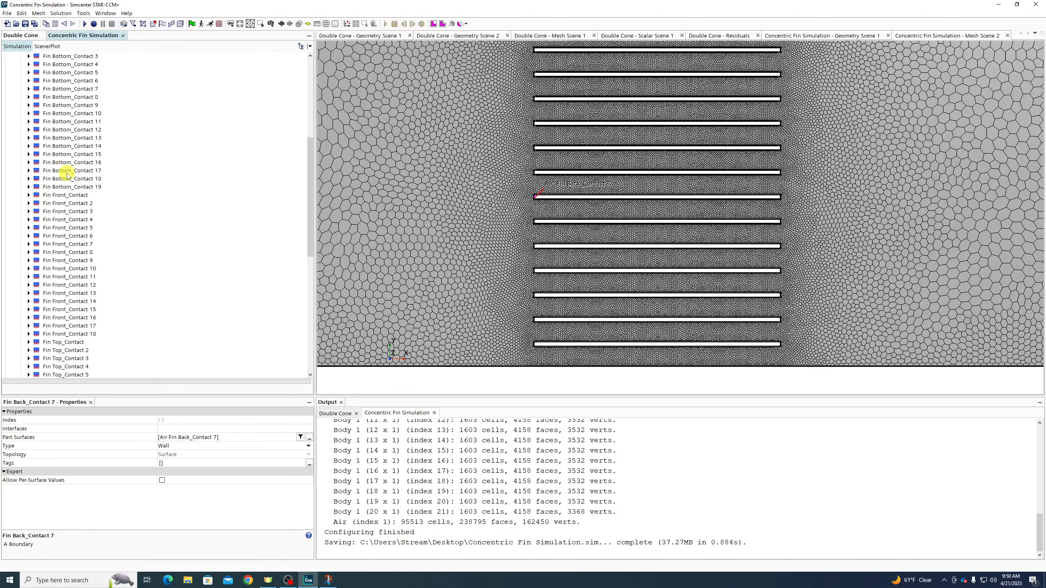
pyautogui.click(78, 138)
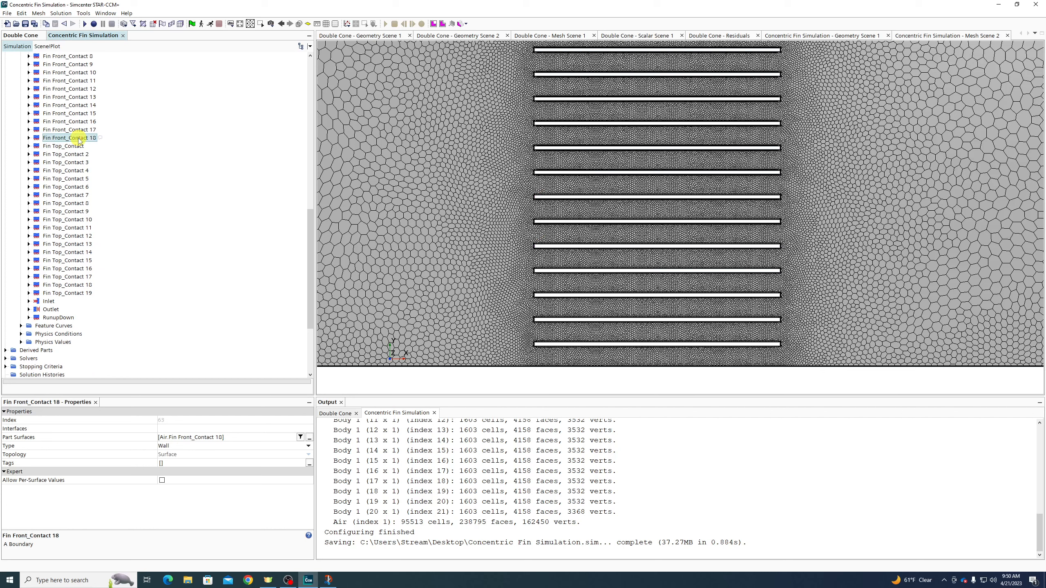
pyautogui.scroll(7, 144, 257)
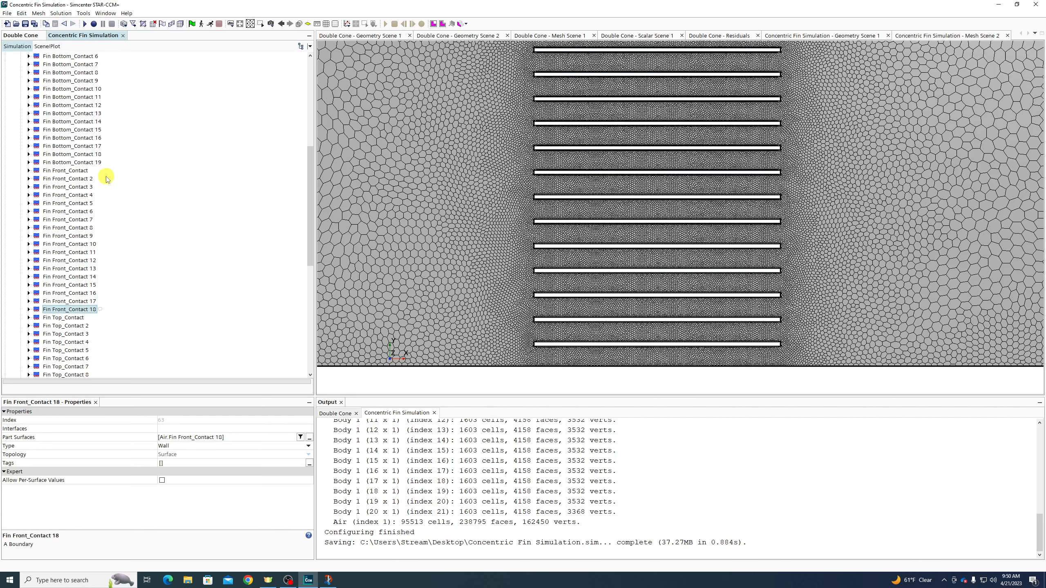
pyautogui.scroll(-8, 106, 176)
pyautogui.click(83, 268)
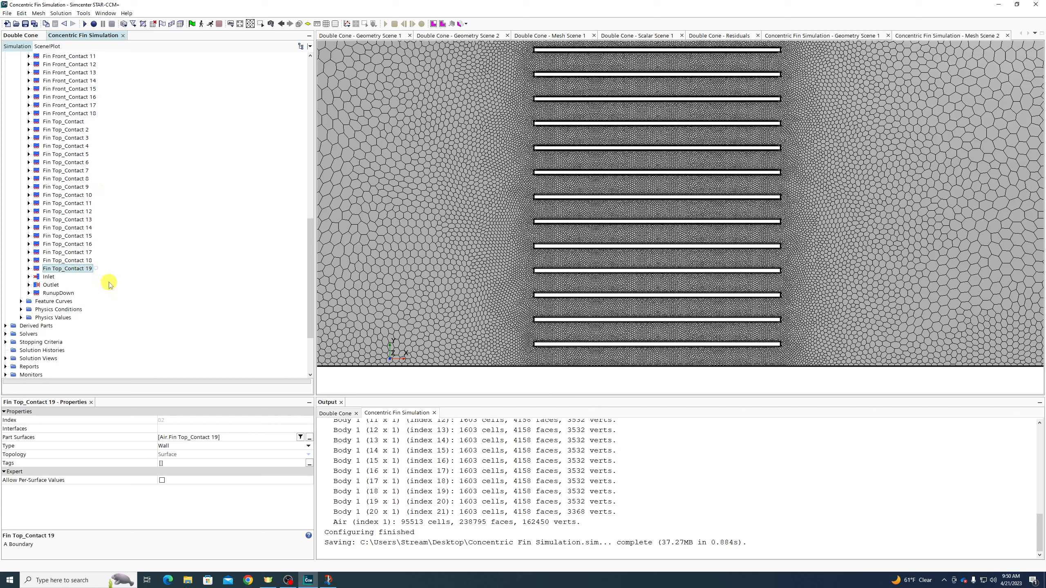
pyautogui.scroll(18, 108, 263)
pyautogui.keyDown('shift'); pyautogui.click(62, 106); pyautogui.keyUp('shift')
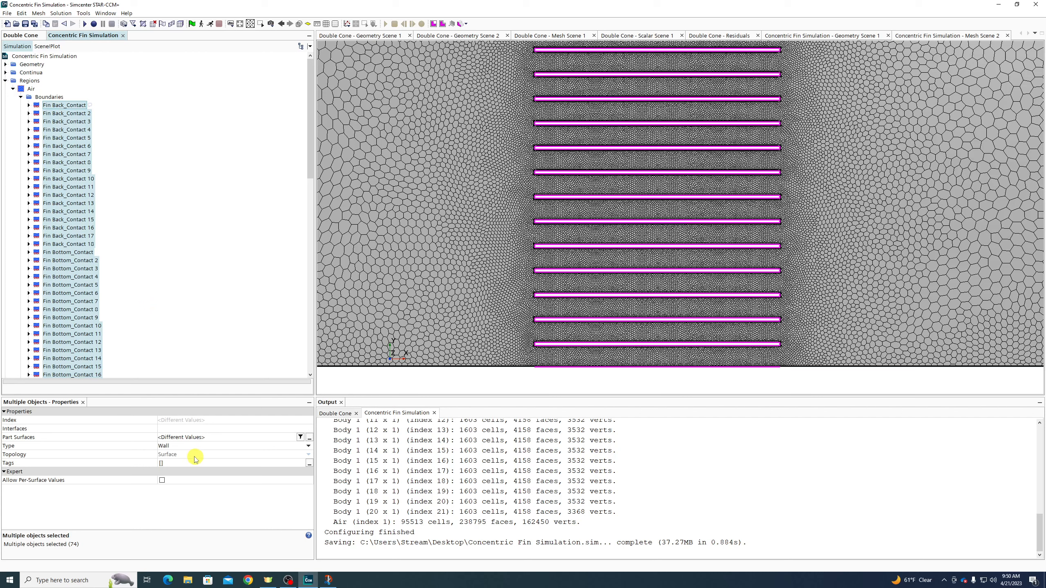
pyautogui.click(174, 446)
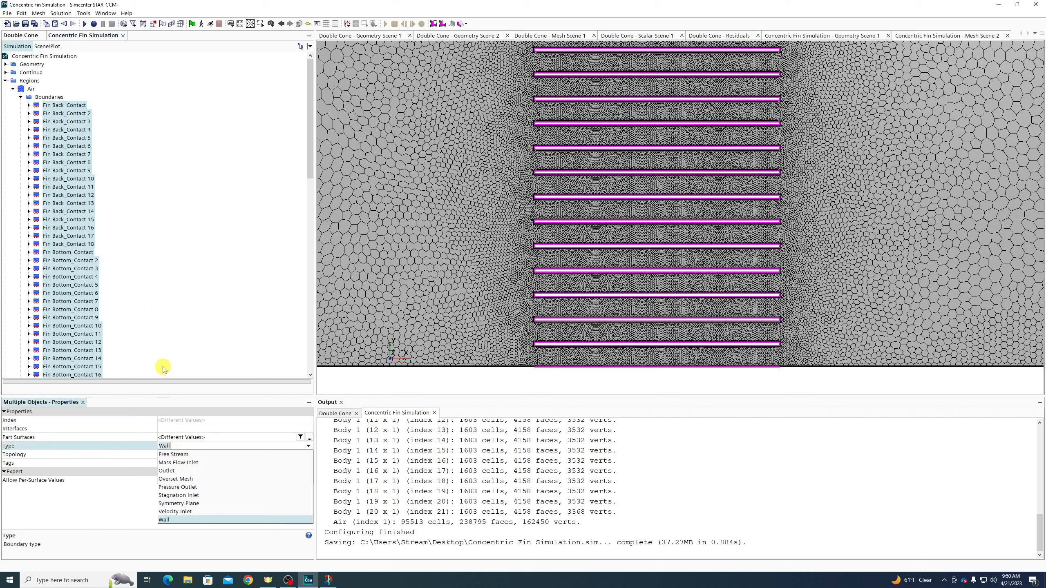
pyautogui.rightClick(77, 267)
pyautogui.click(99, 281)
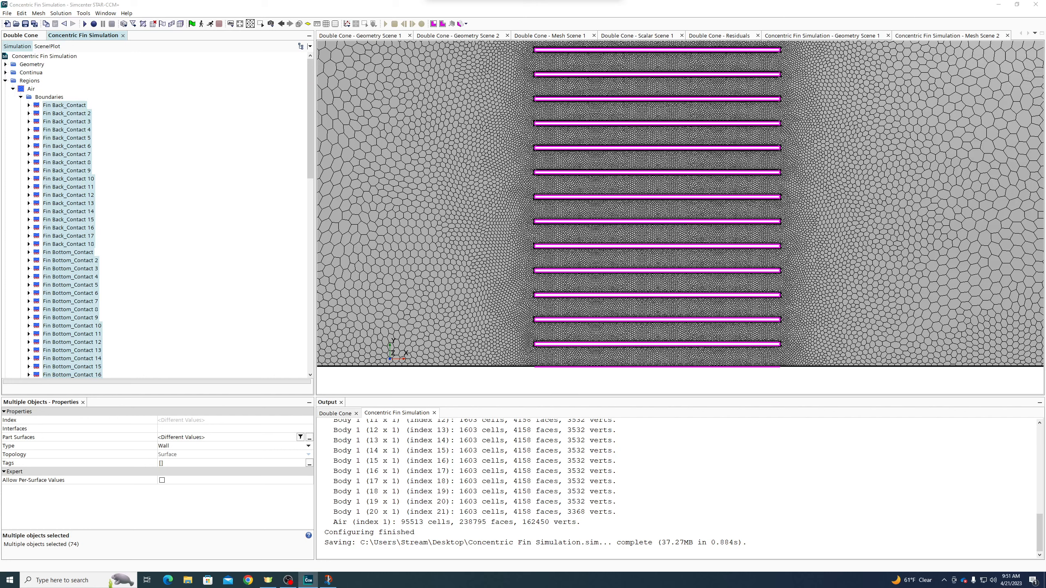
pyautogui.scroll(-15, 273, 89)
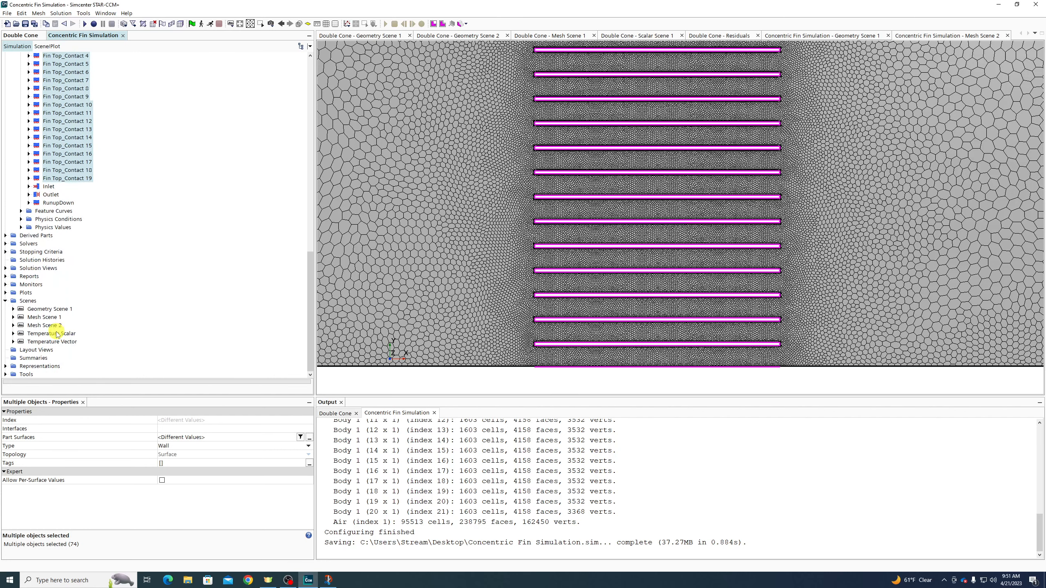
# Open the Temperature Scalar scene, start the solver and zoom into the heated fins
pyautogui.doubleClick(57, 334)
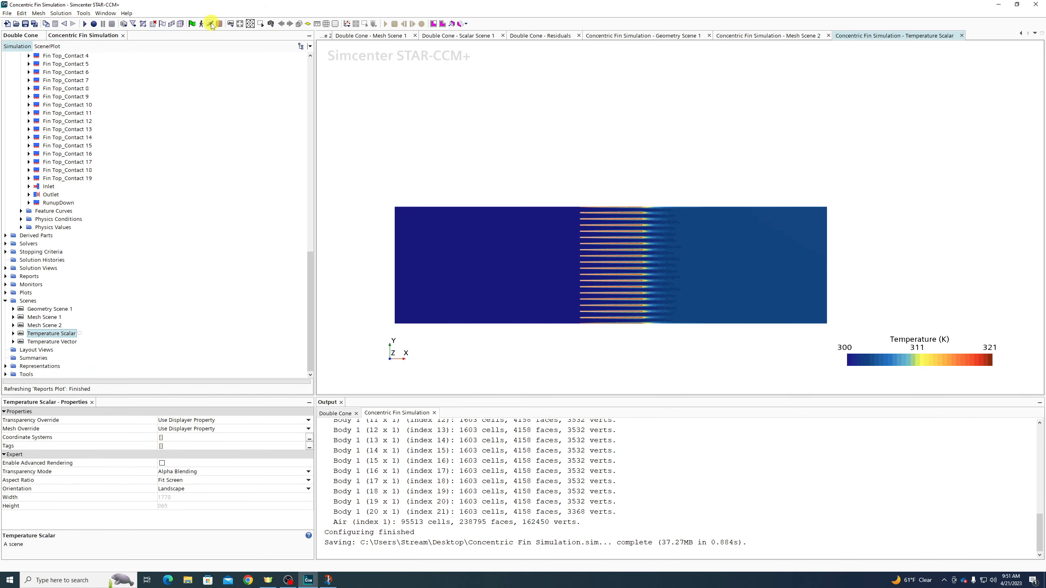
pyautogui.click(211, 24)
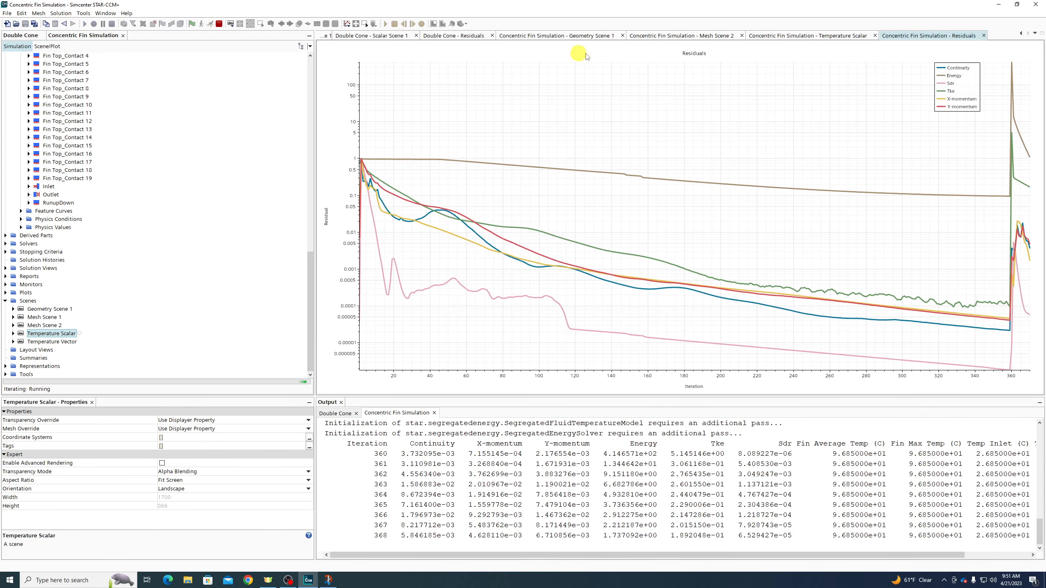
pyautogui.click(808, 35)
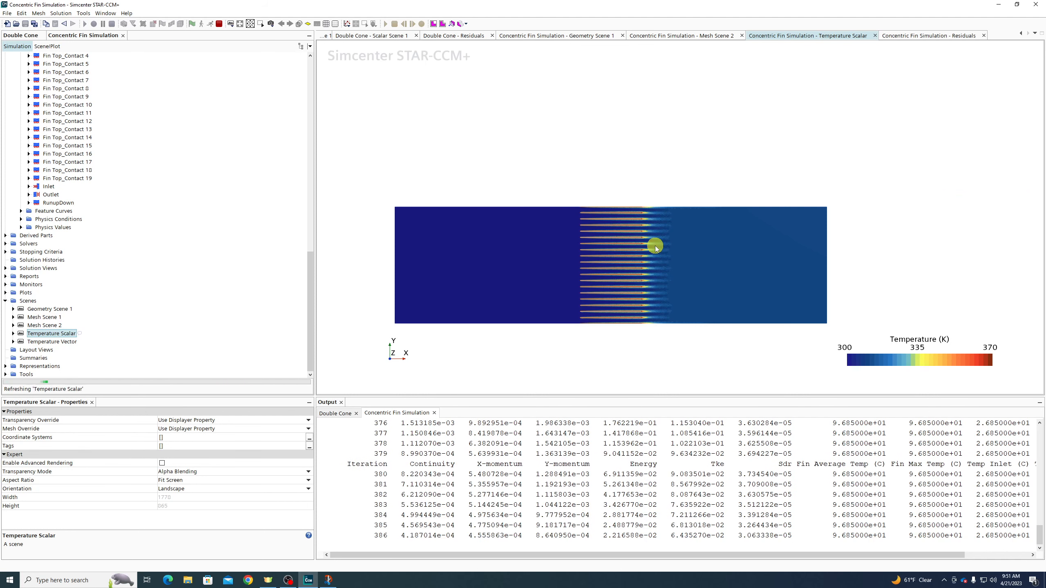
pyautogui.scroll(3, 656, 245)
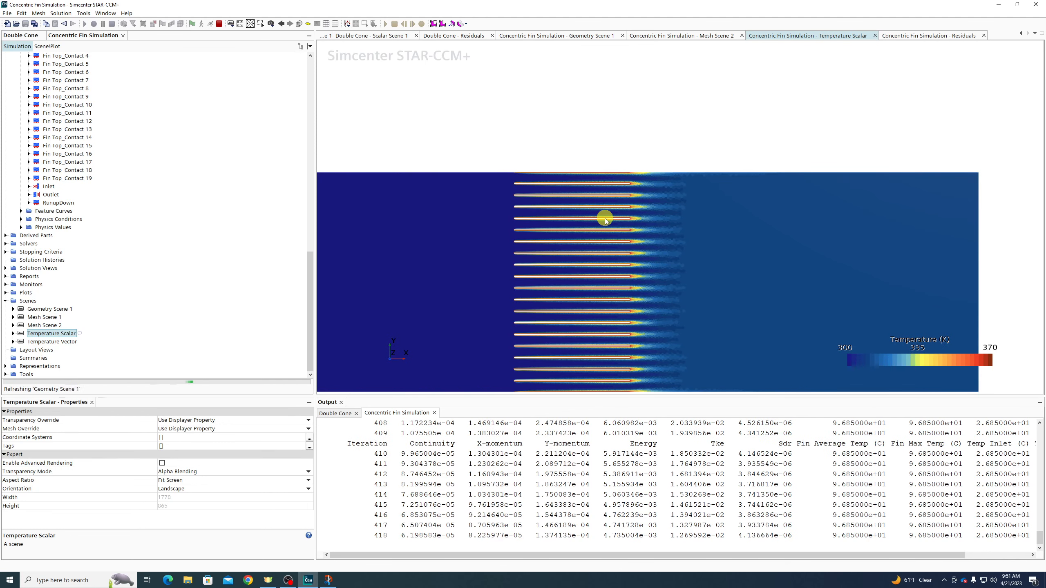
pyautogui.scroll(3, 605, 220)
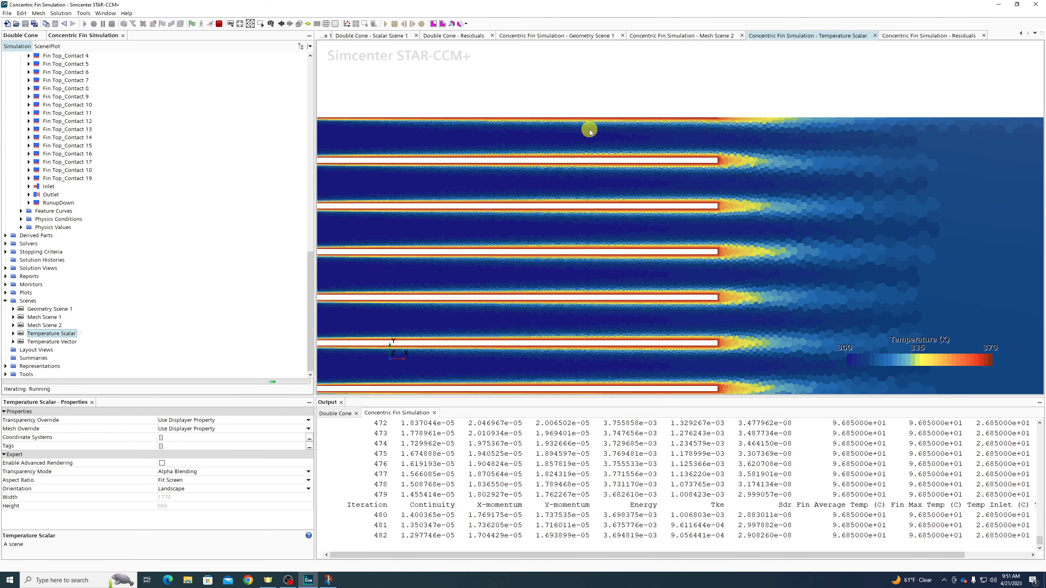
pyautogui.scroll(9, 78, 292)
pyautogui.scroll(-9, 80, 293)
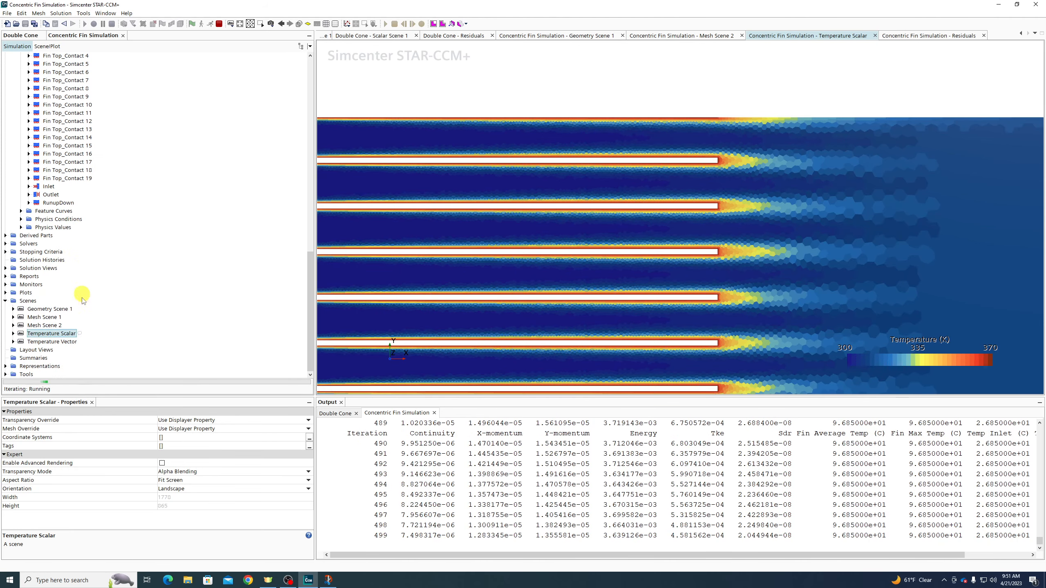
# Select the last fin contact boundary in the Air region's boundary list
pyautogui.click(75, 180)
pyautogui.scroll(8, 77, 181)
pyautogui.scroll(13, 77, 184)
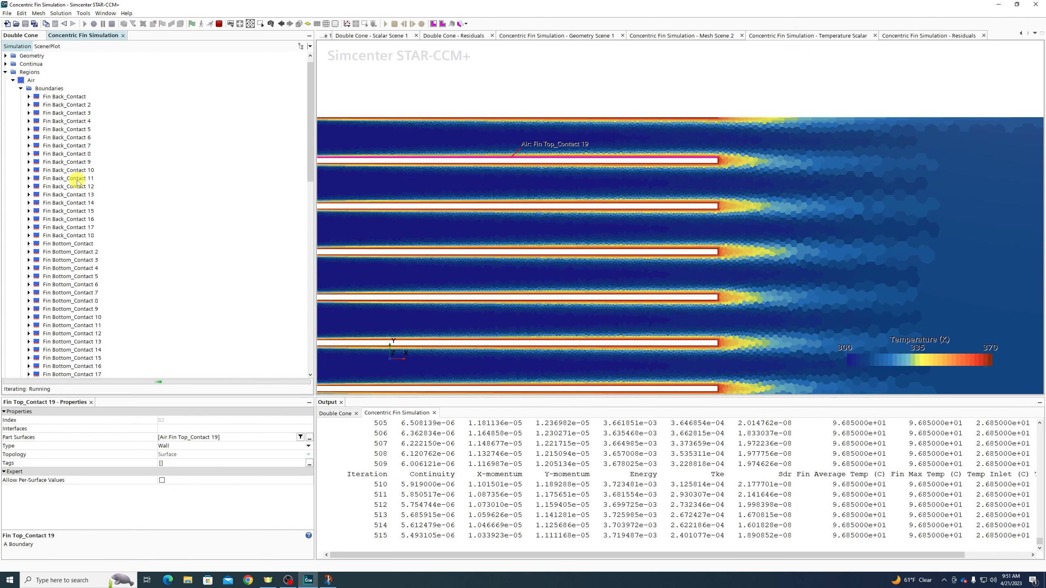
# Stop the solver and combine all selected fin contact boundaries into one
pyautogui.keyDown('shift'); pyautogui.click(72, 97); pyautogui.keyUp('shift')
pyautogui.rightClick(72, 98)
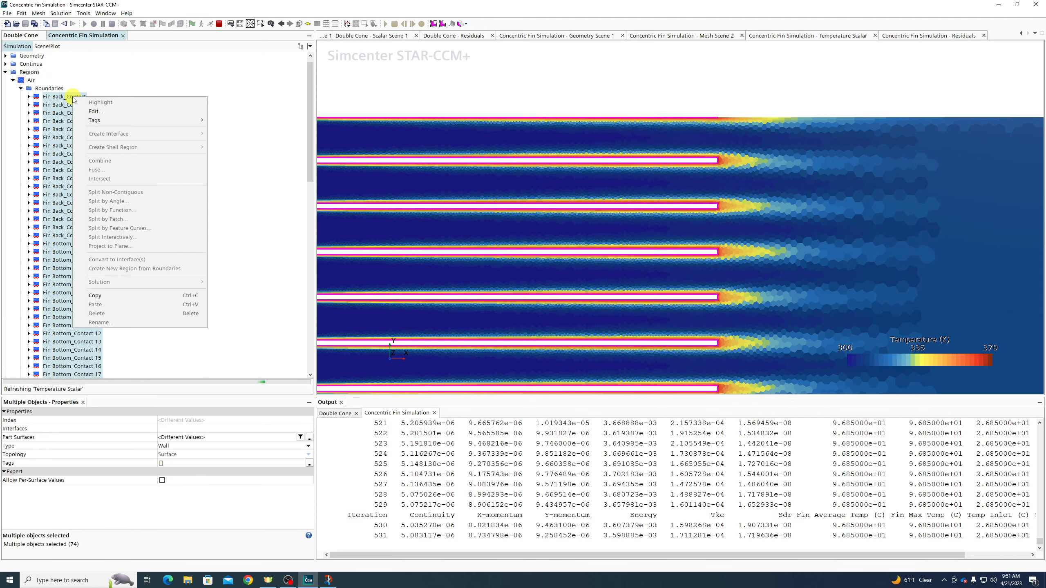
pyautogui.click(219, 23)
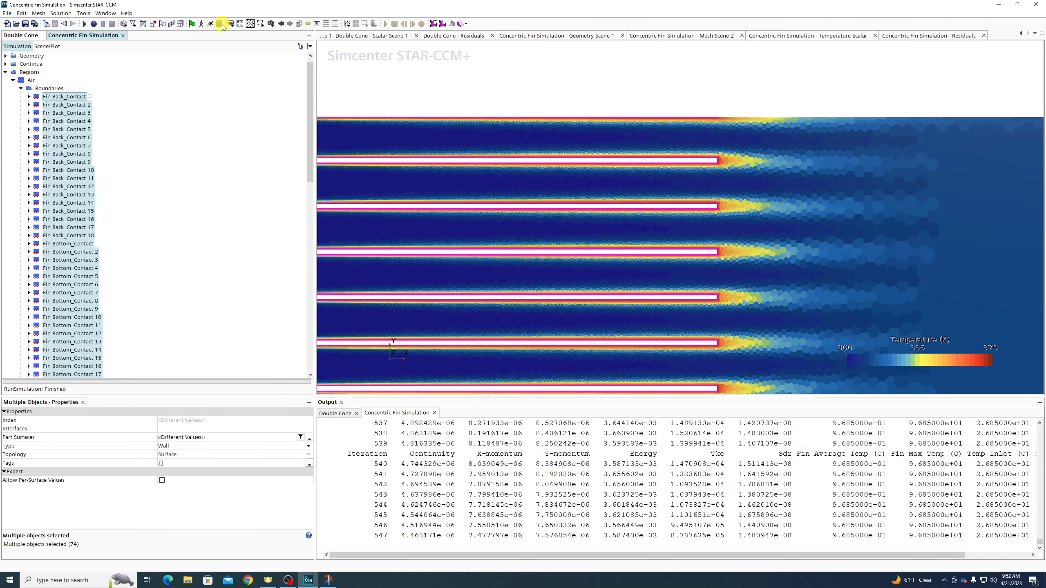
pyautogui.rightClick(54, 97)
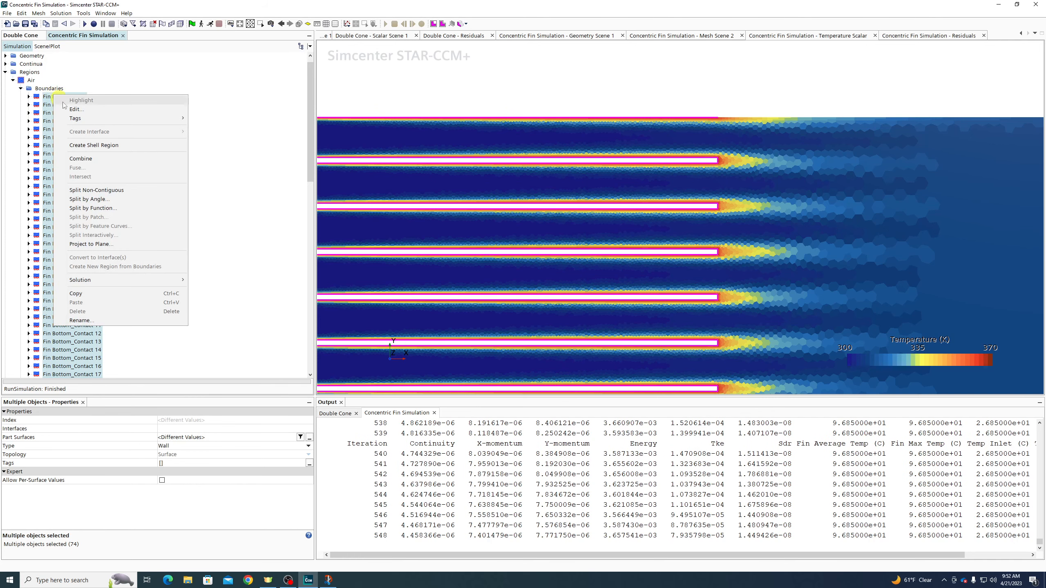
pyautogui.click(98, 161)
# Expand the combined Fin Back_Contact boundary to show its physics values
pyautogui.click(29, 105)
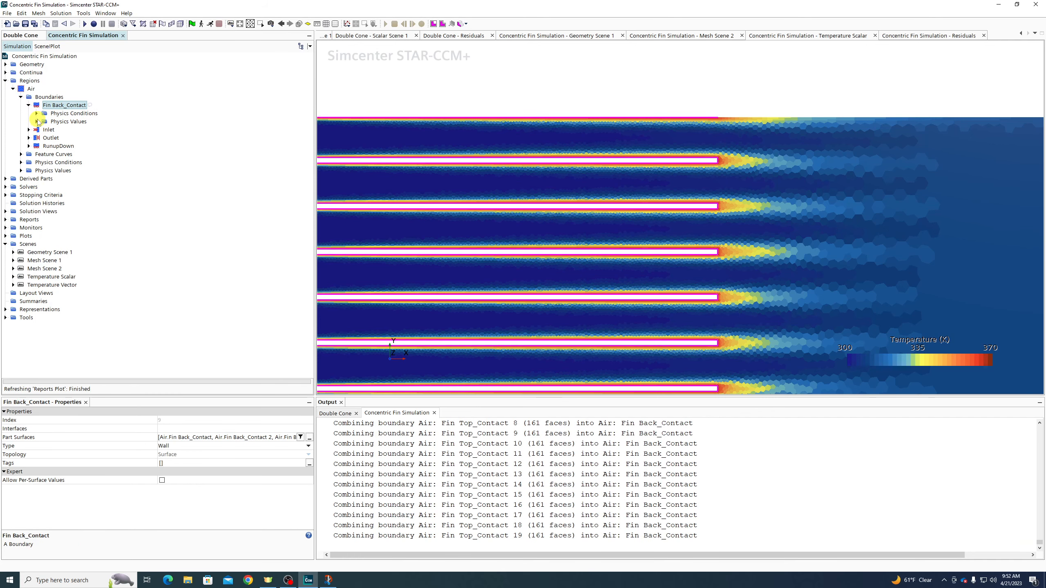
pyautogui.click(37, 122)
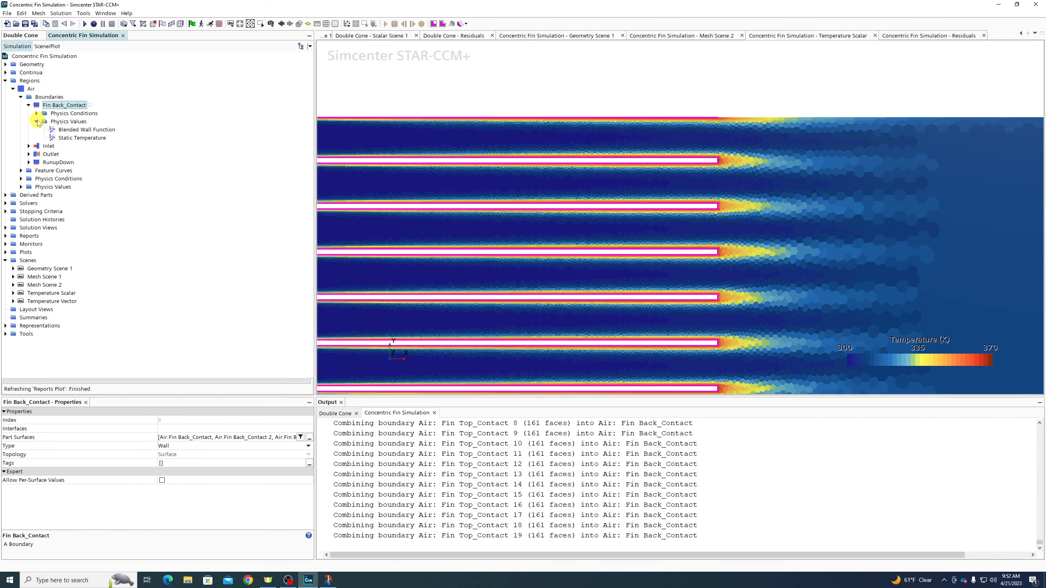
pyautogui.rightClick(56, 107)
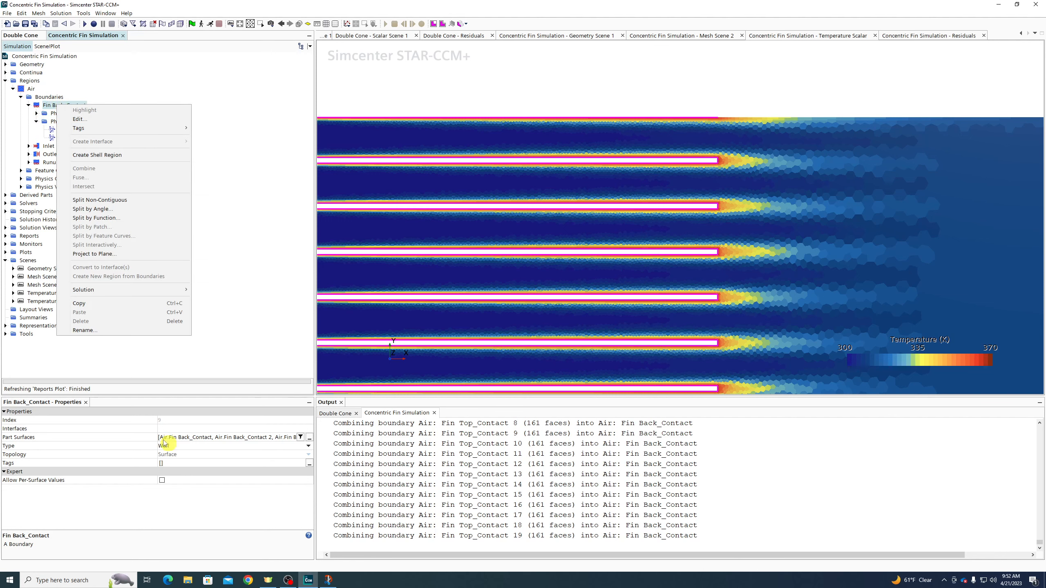
pyautogui.click(262, 182)
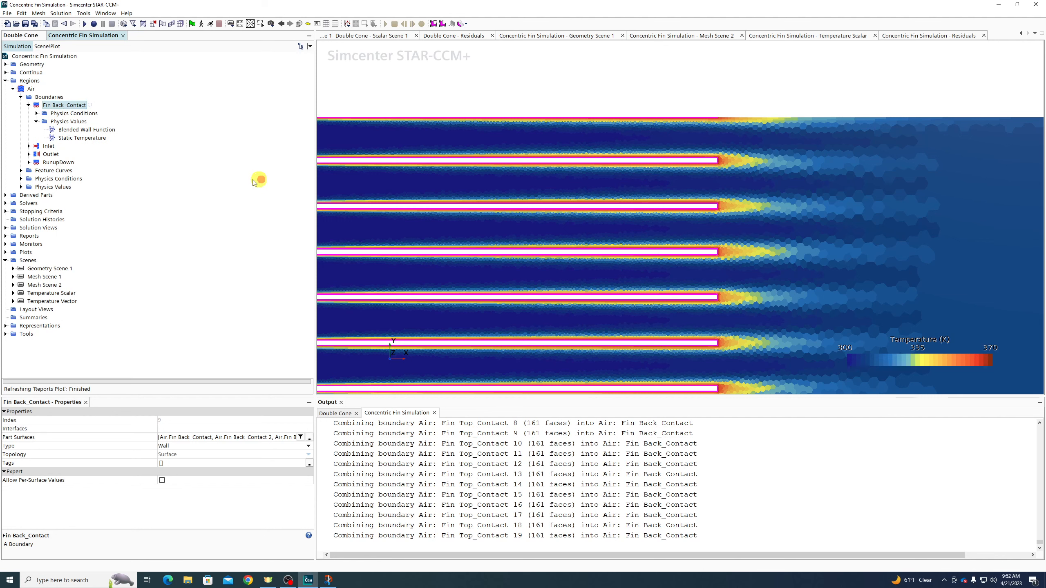
# Set the Fin Back_Contact static temperature to 470 K and rerun the solver
pyautogui.click(186, 429)
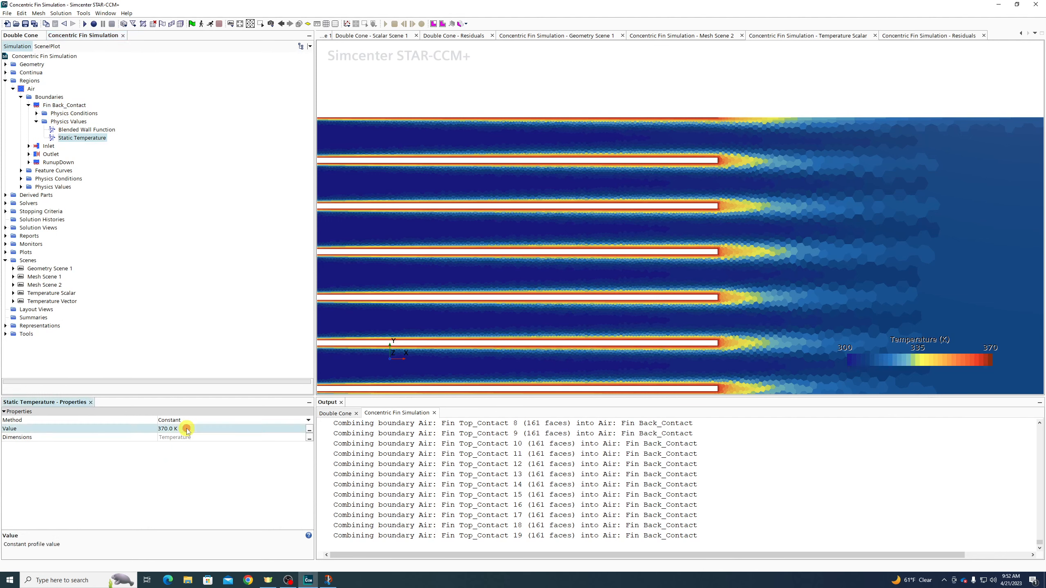
pyautogui.write('470')
pyautogui.press('Return')
pyautogui.click(210, 24)
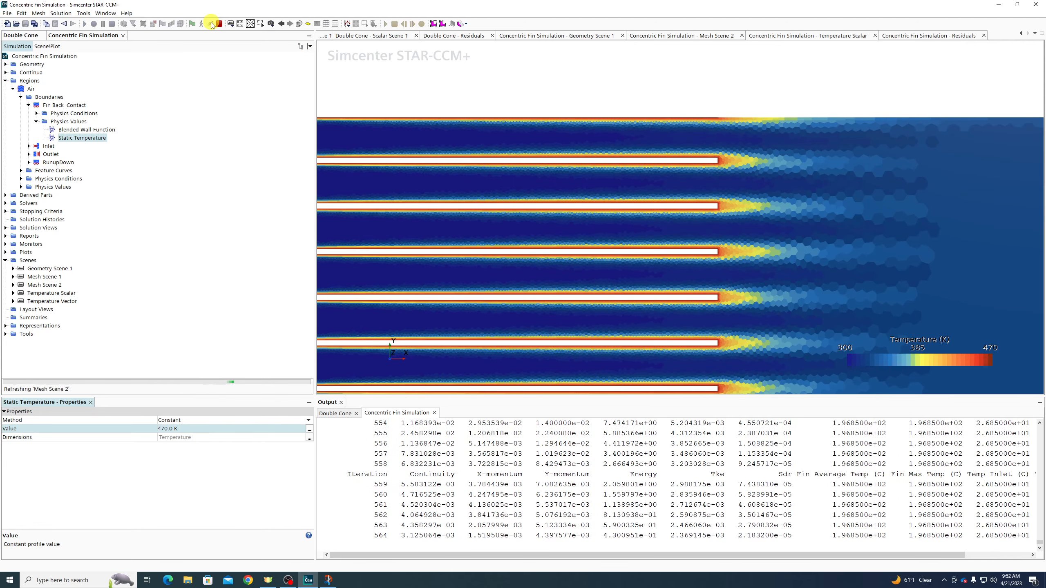
# Set the Inlet boundary's velocity magnitude to 1.0 m/s
pyautogui.click(29, 146)
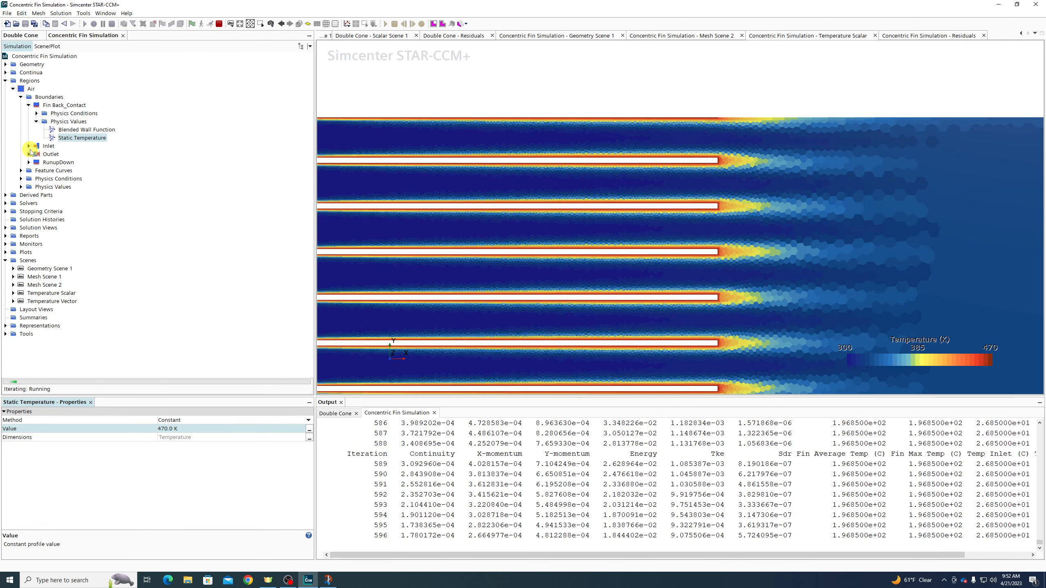
pyautogui.click(36, 162)
pyautogui.click(82, 170)
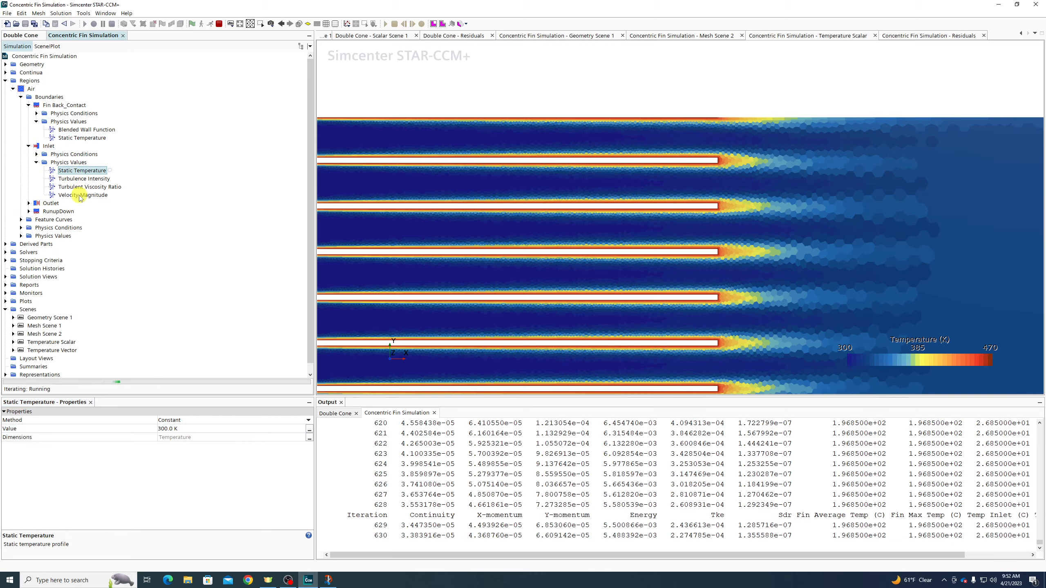
pyautogui.click(83, 195)
pyautogui.click(186, 428)
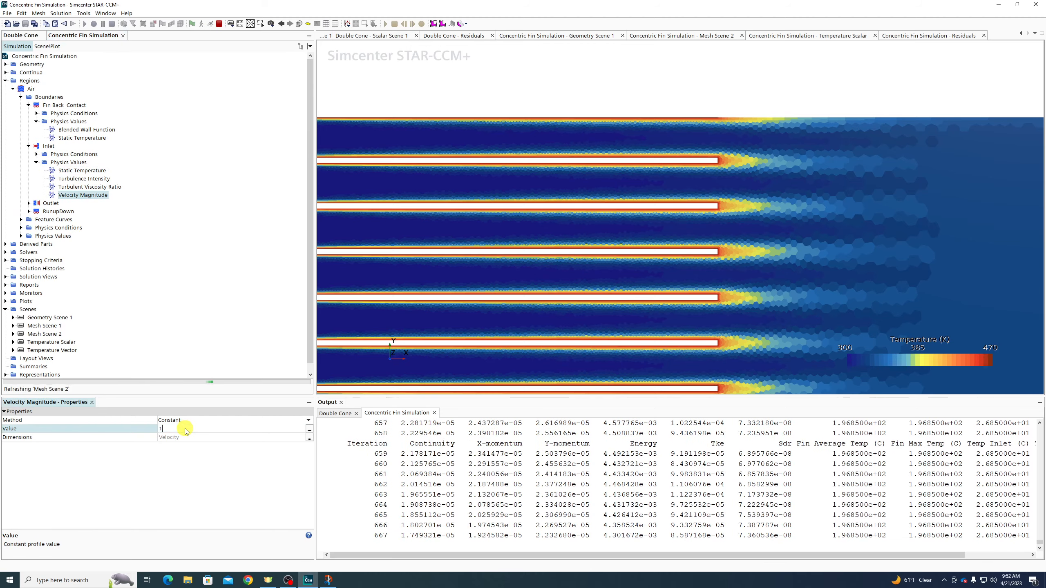
pyautogui.write('1')
pyautogui.press('Return')
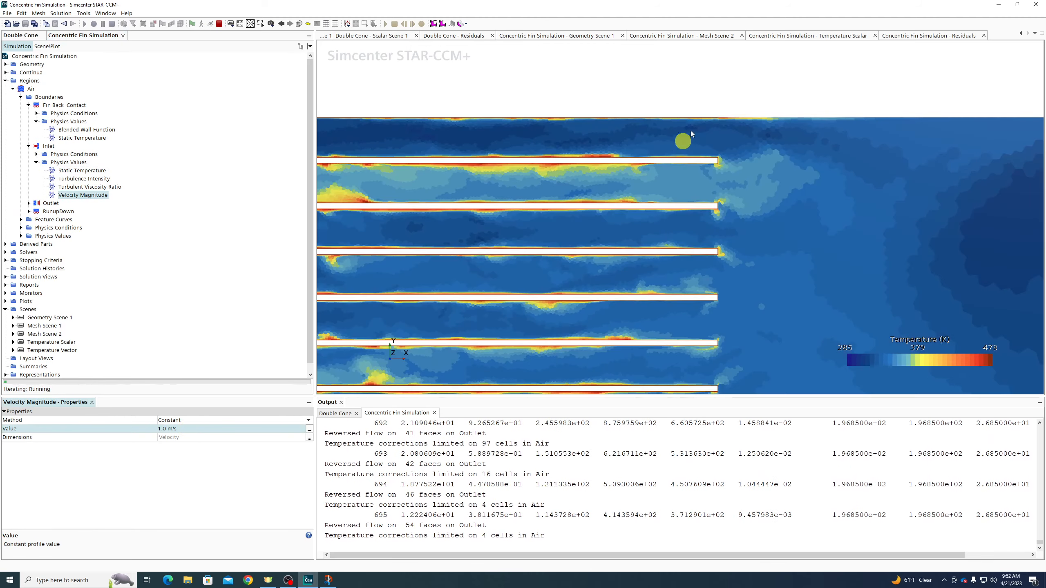
pyautogui.scroll(-3, 691, 134)
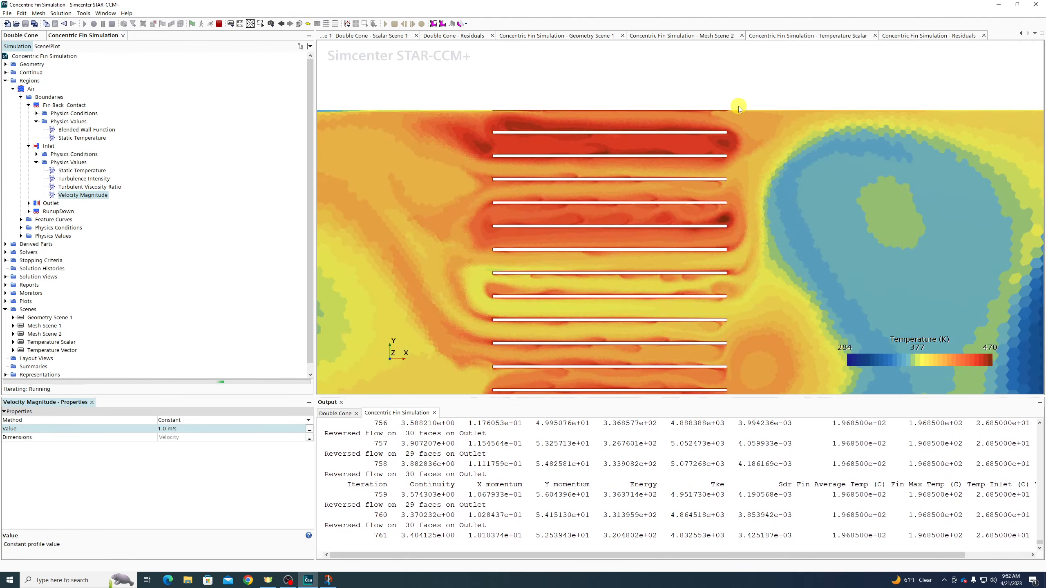
pyautogui.scroll(-3, 739, 106)
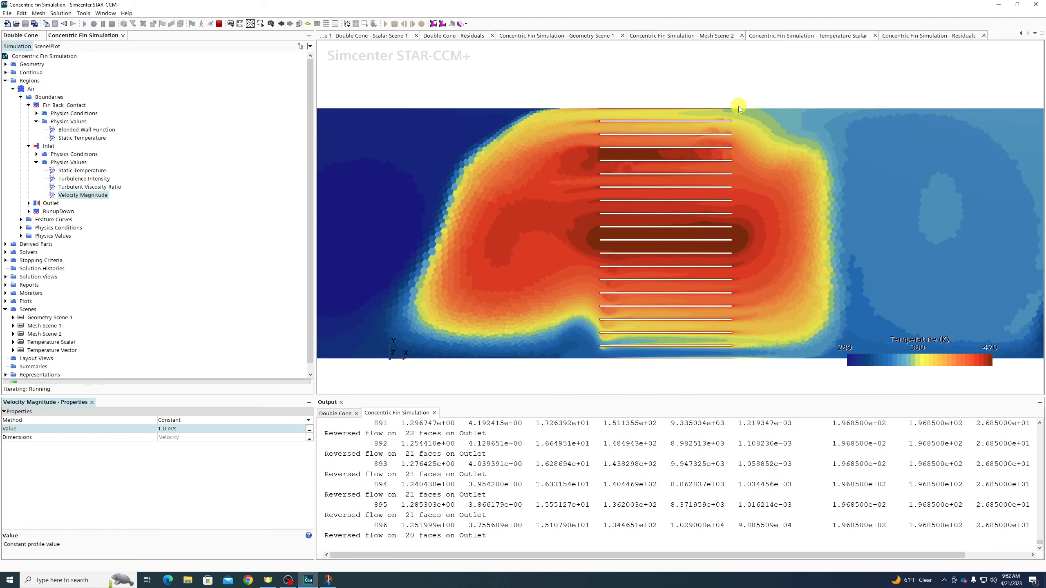
pyautogui.scroll(-3, 739, 107)
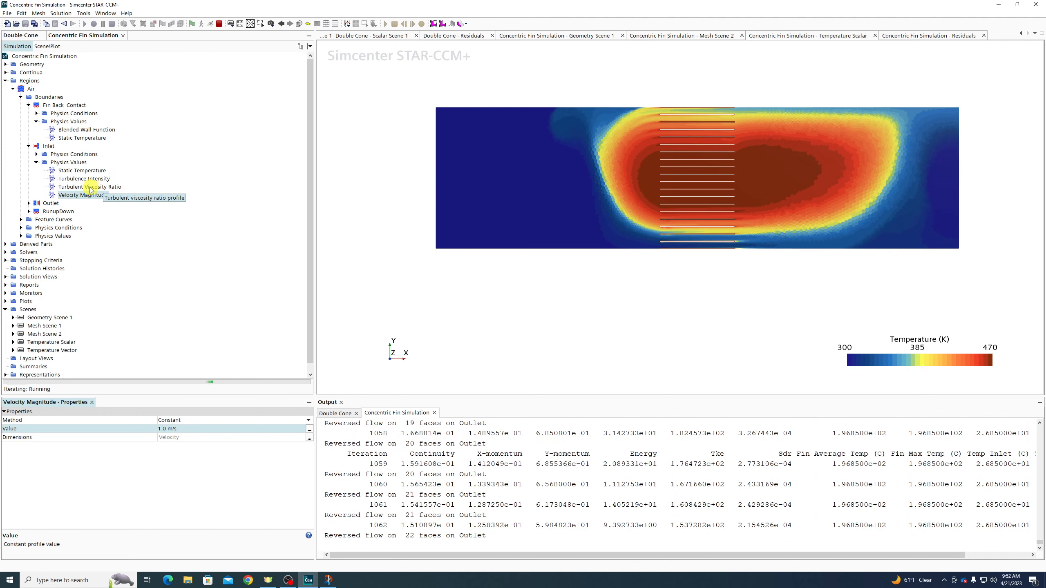
pyautogui.click(7, 72)
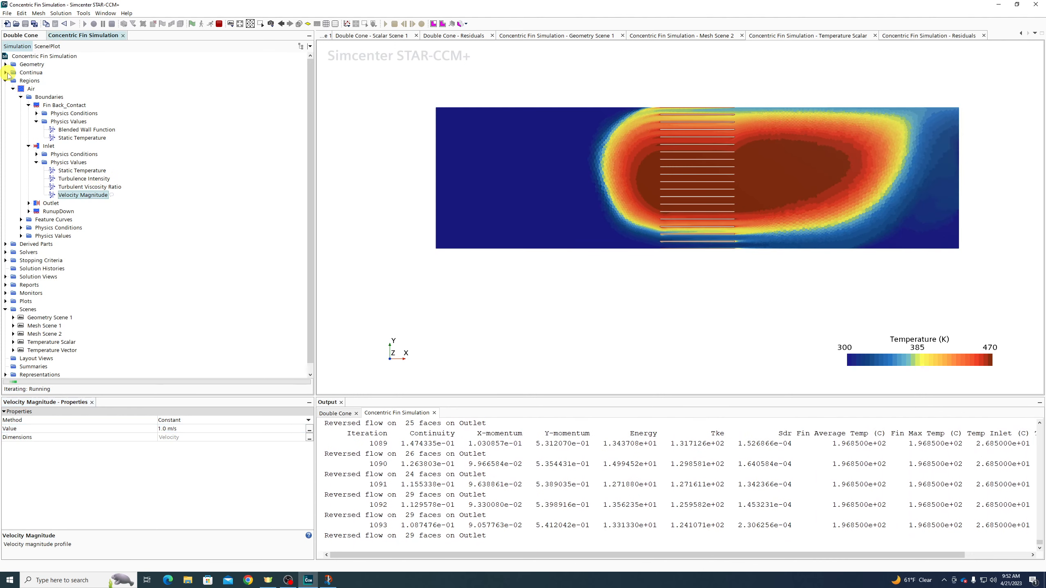
# Set the Physics 1 Gravity reference value to 0 so it reads [0.0, 0.0] m/s^2
pyautogui.click(13, 89)
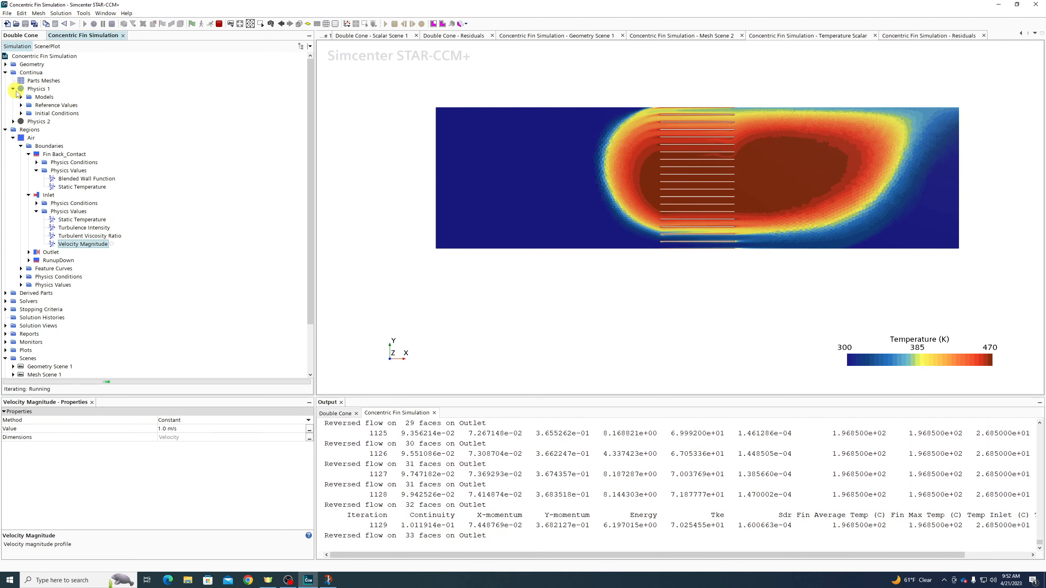
pyautogui.click(21, 105)
pyautogui.click(52, 114)
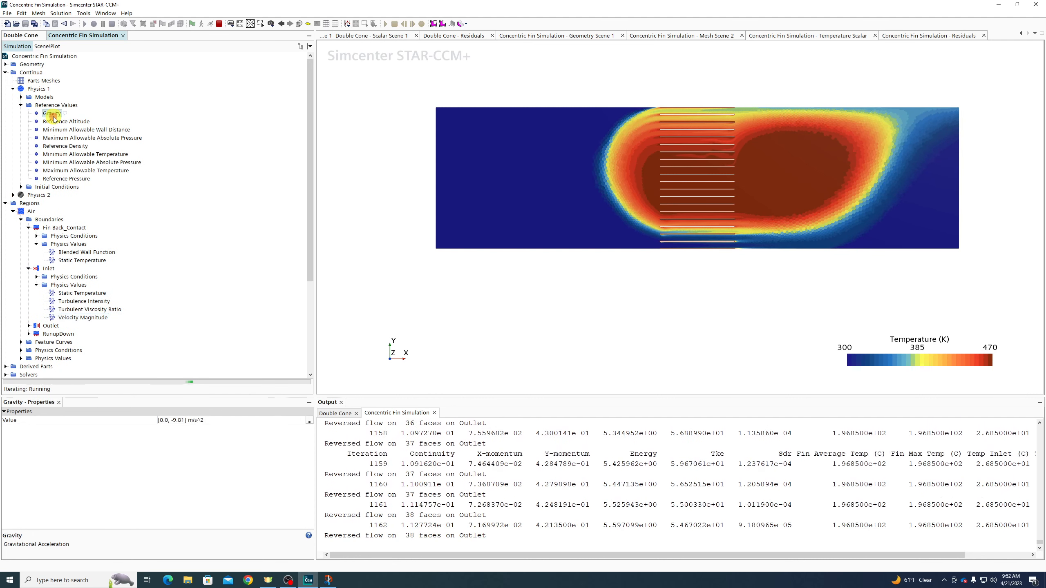
pyautogui.click(218, 421)
pyautogui.write('0 0 0')
pyautogui.press('Return')
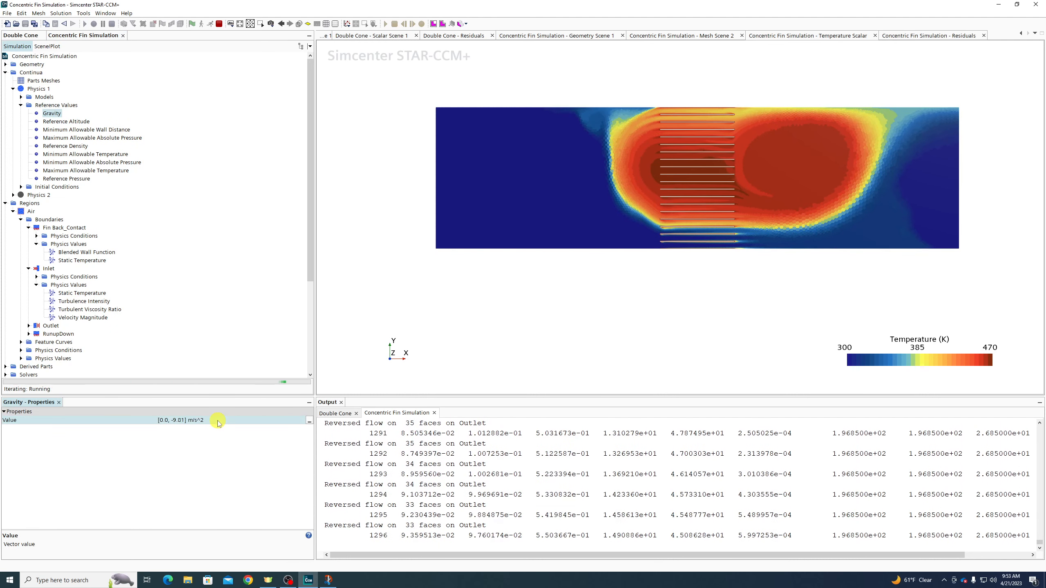
pyautogui.click(219, 420)
pyautogui.hotkey('ctrl', 'a')
pyautogui.write('0')
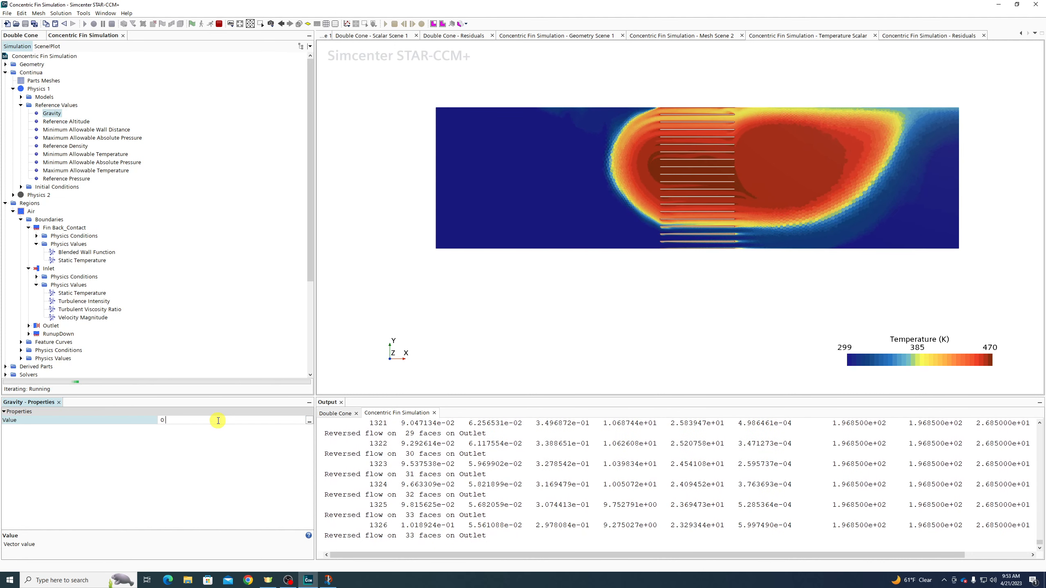
pyautogui.press('Return')
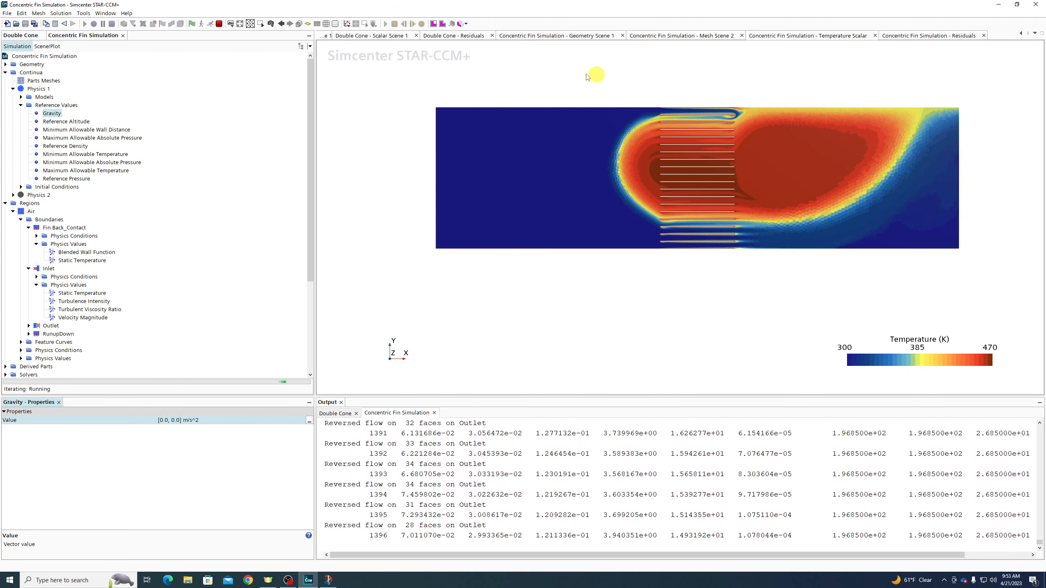
# Zoom the view in and out while the solution keeps iterating
pyautogui.scroll(2, 774, 142)
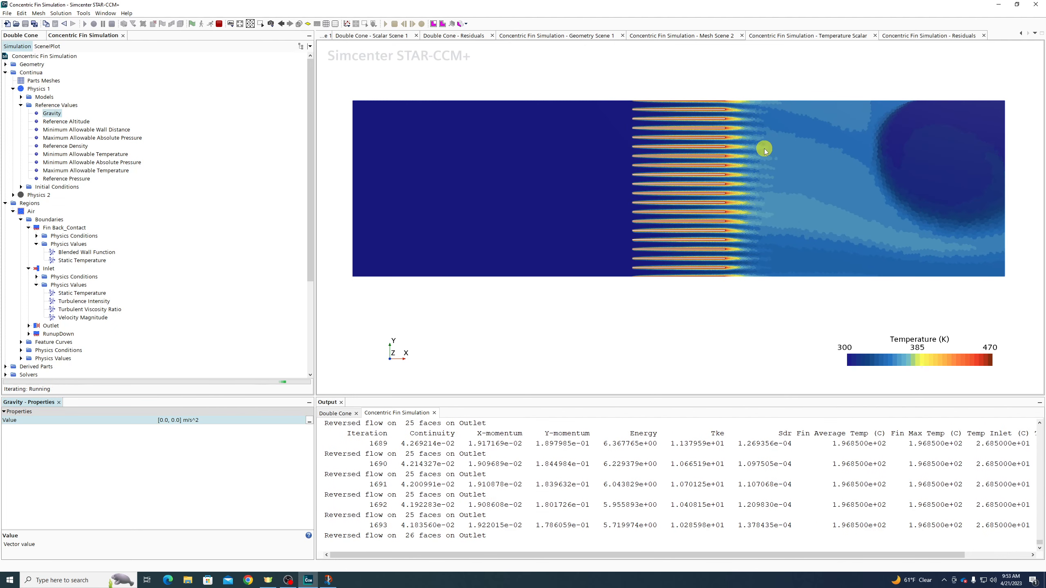
pyautogui.scroll(3, 748, 175)
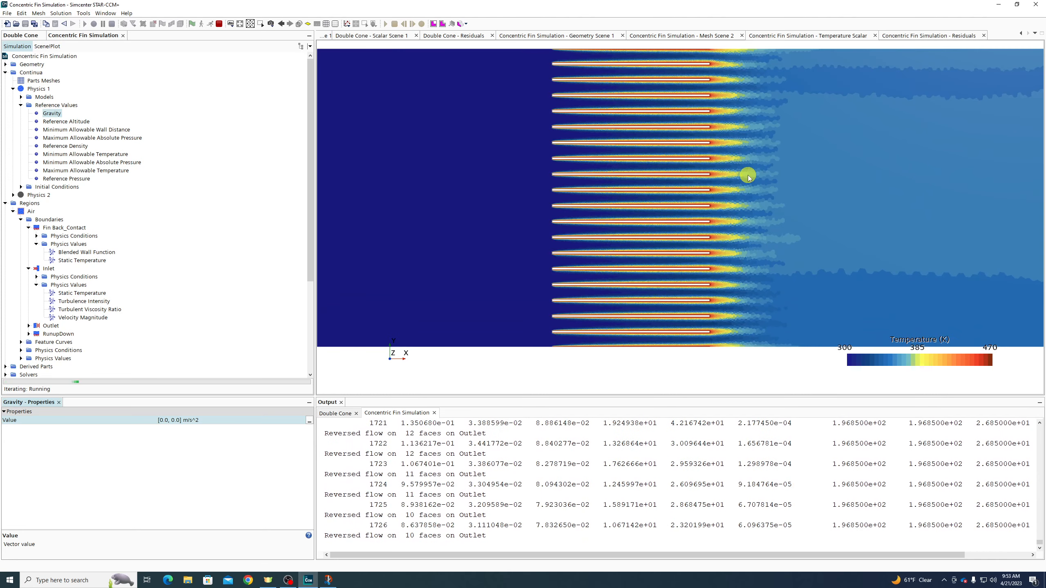
pyautogui.scroll(-3, 742, 180)
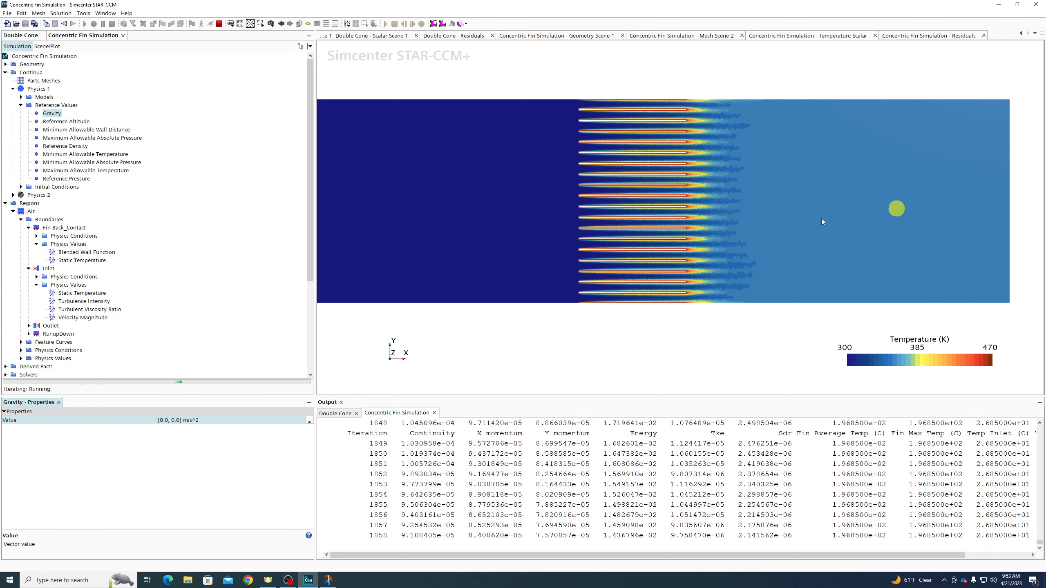
pyautogui.scroll(-5, 51, 256)
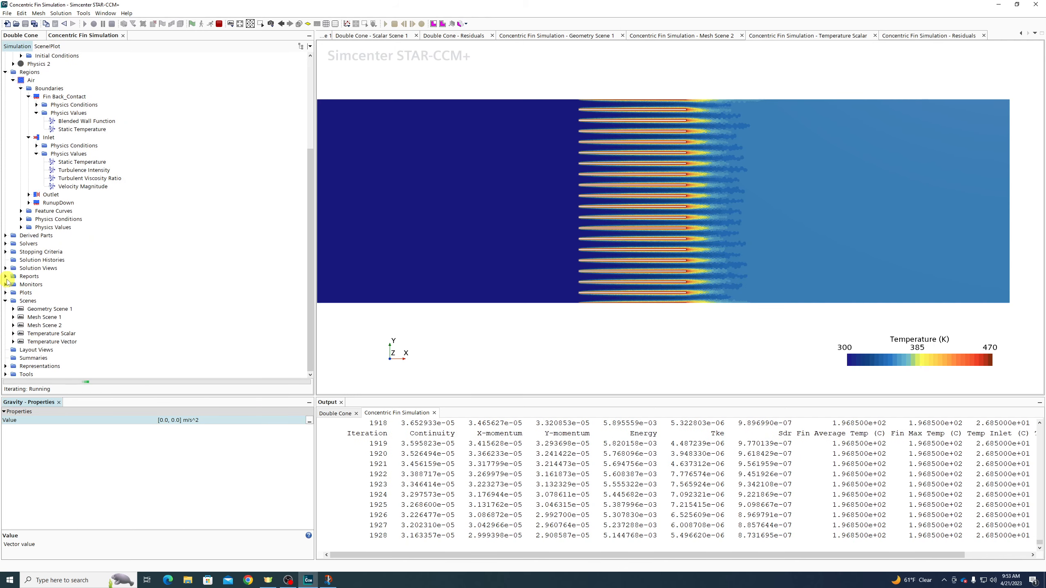
# Create a Mass Flow report and set its Parts to the Air: Inlet boundary
pyautogui.click(5, 277)
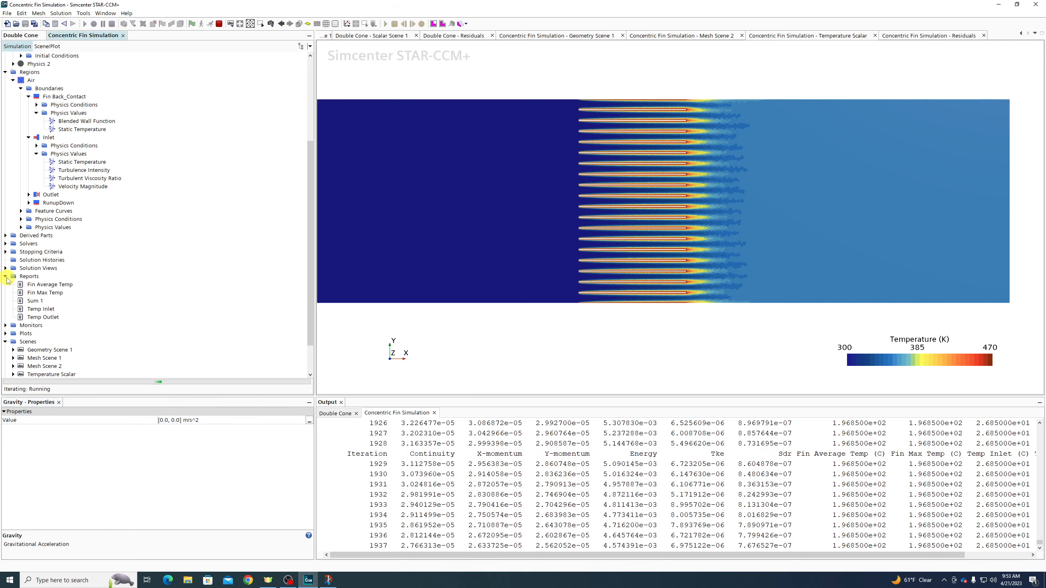
pyautogui.click(28, 277)
pyautogui.rightClick(39, 282)
pyautogui.moveTo(74, 283)
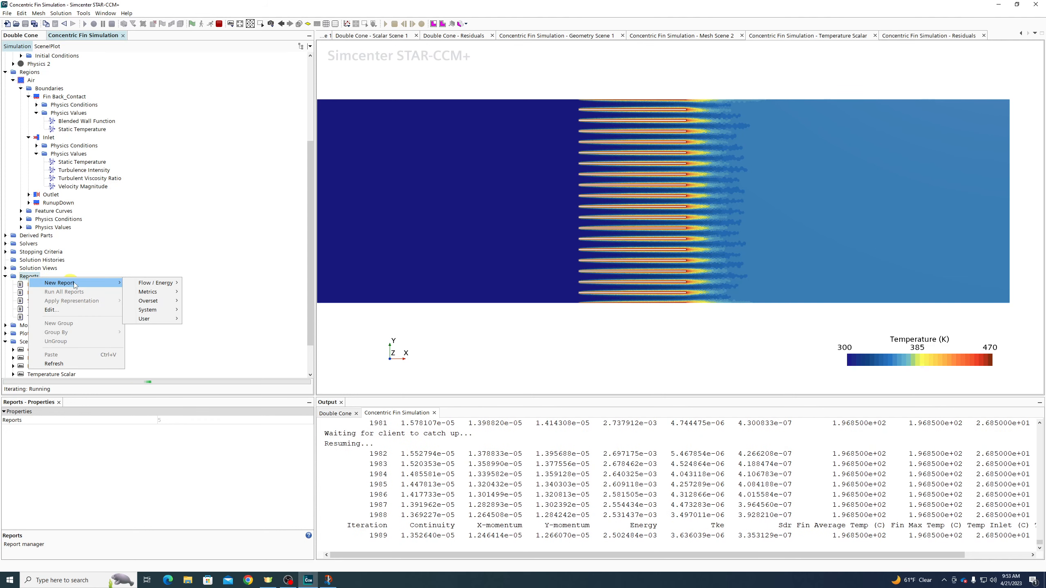
pyautogui.moveTo(166, 287)
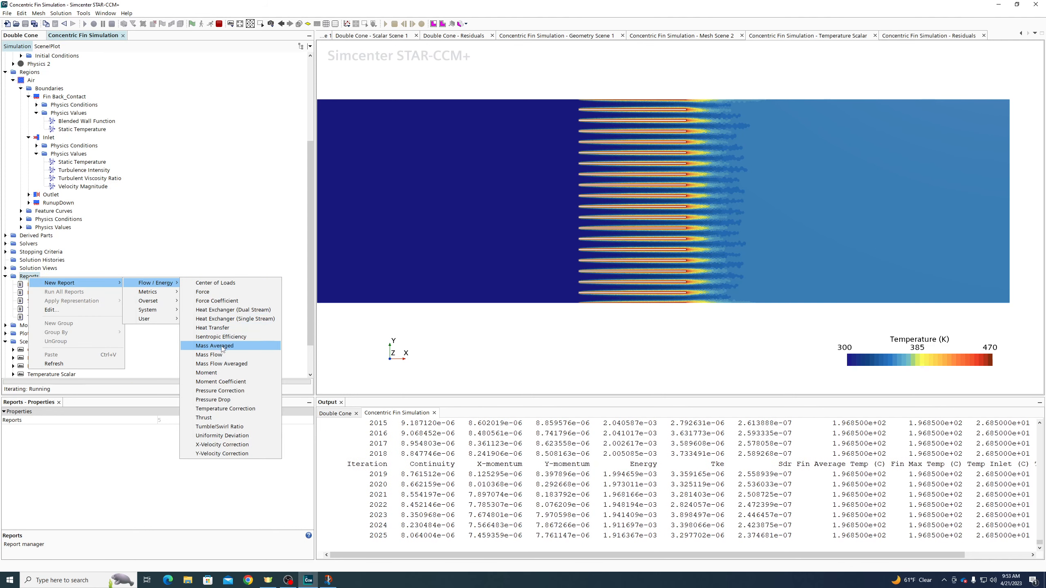
pyautogui.click(209, 354)
pyautogui.click(181, 430)
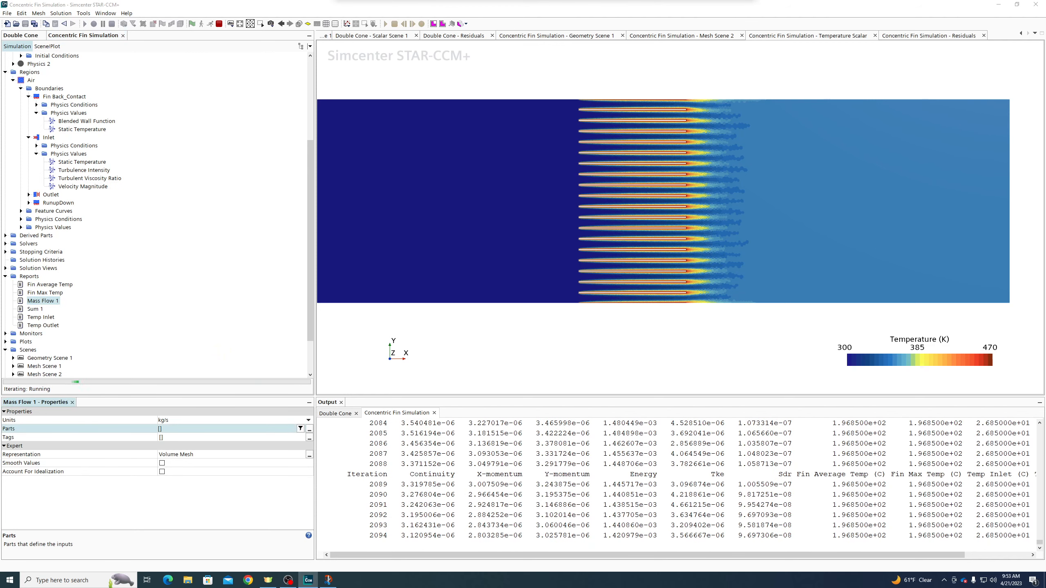
pyautogui.click(309, 429)
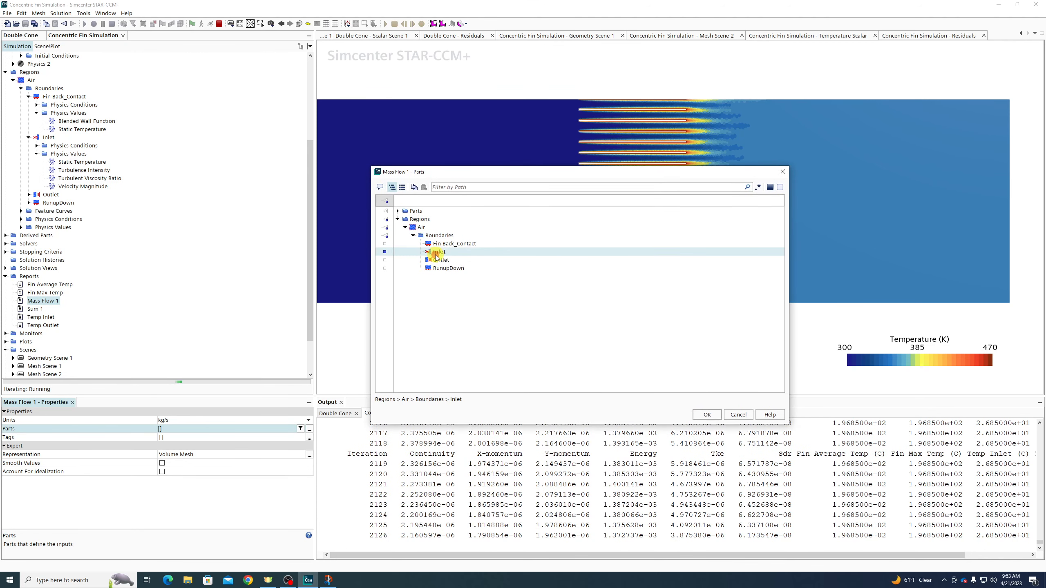
pyautogui.click(707, 414)
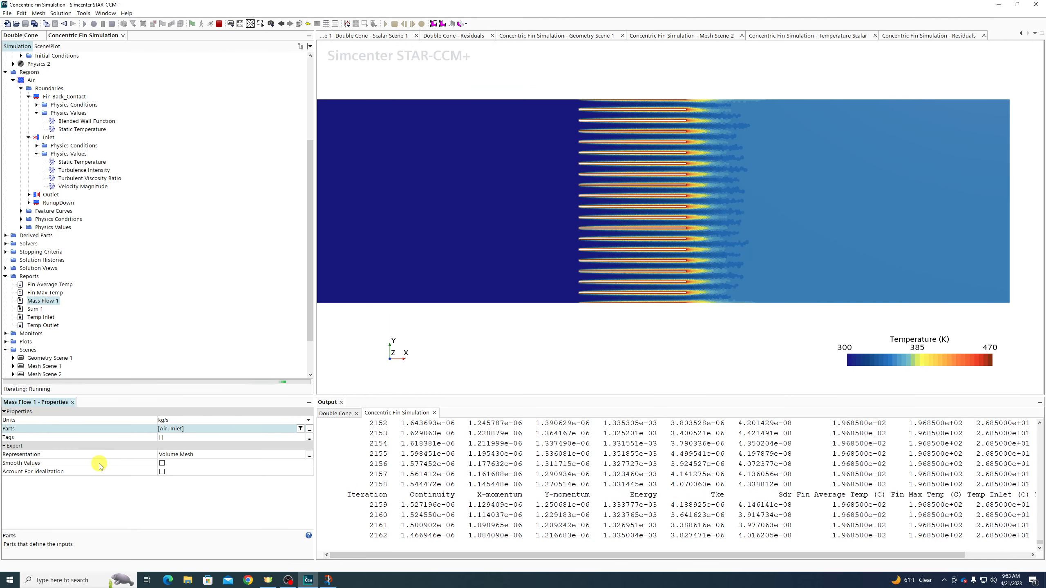
# Stop the solver and run Mass Flow 1, giving -1.776796e-01 kg/s
pyautogui.click(39, 302)
pyautogui.click(583, 308)
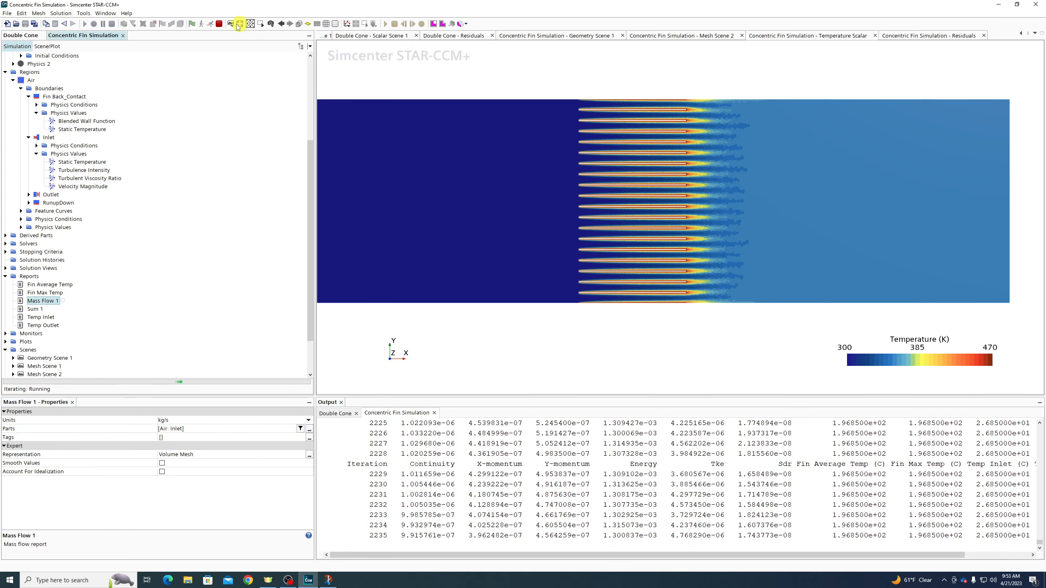
pyautogui.click(219, 24)
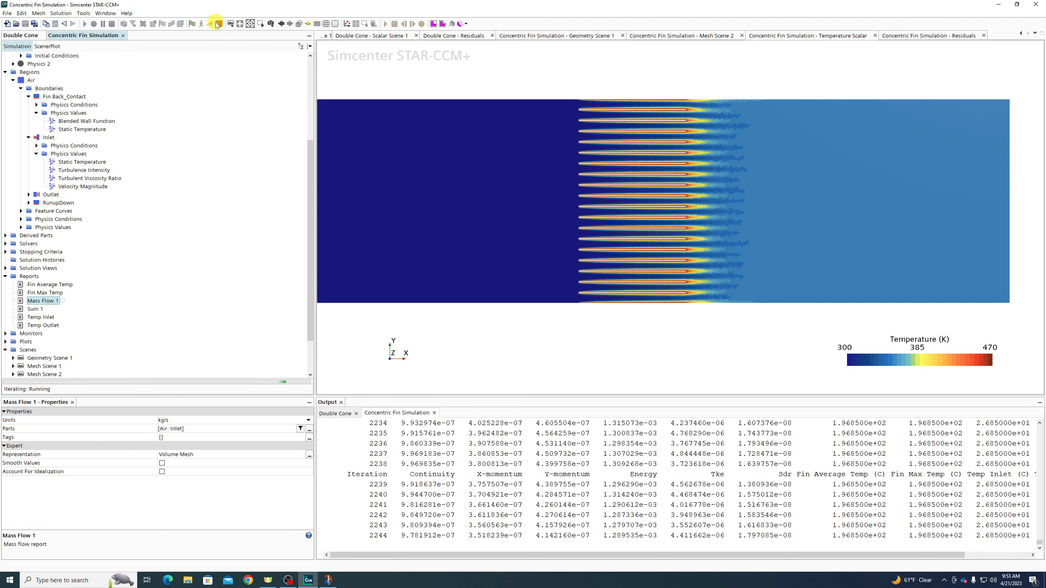
pyautogui.doubleClick(34, 305)
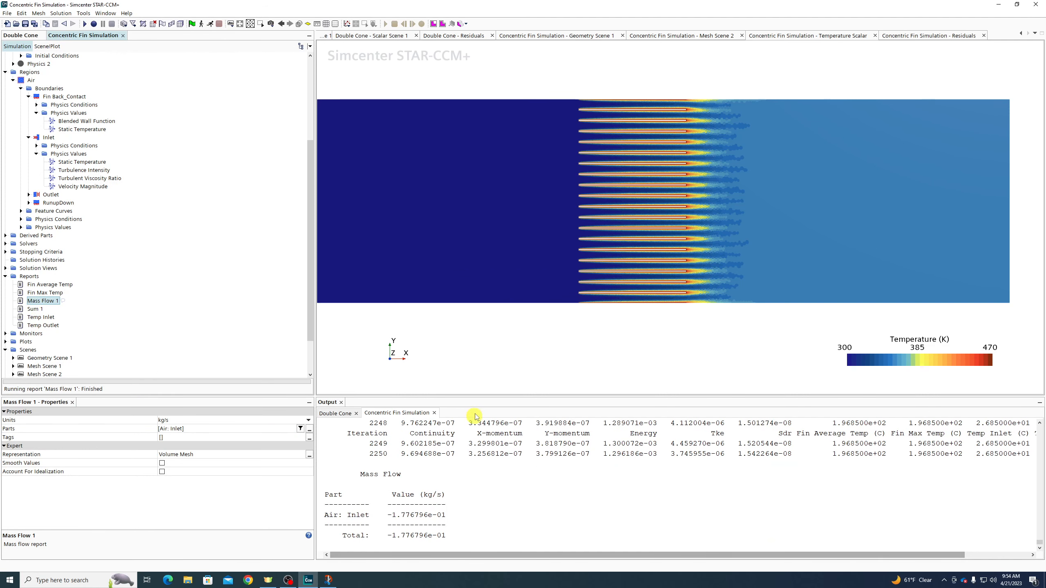
pyautogui.scroll(-2, 704, 190)
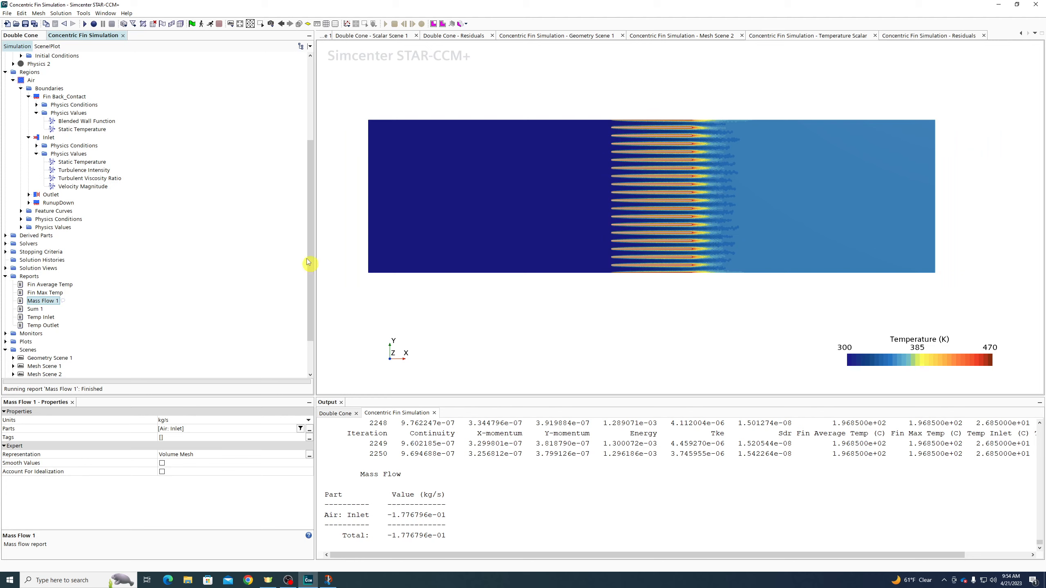
# Switch Physics 1 from Two Dimensional to Axisymmetric and check gravity stays [0.0, 0.0] m/s^2
pyautogui.scroll(5, 112, 257)
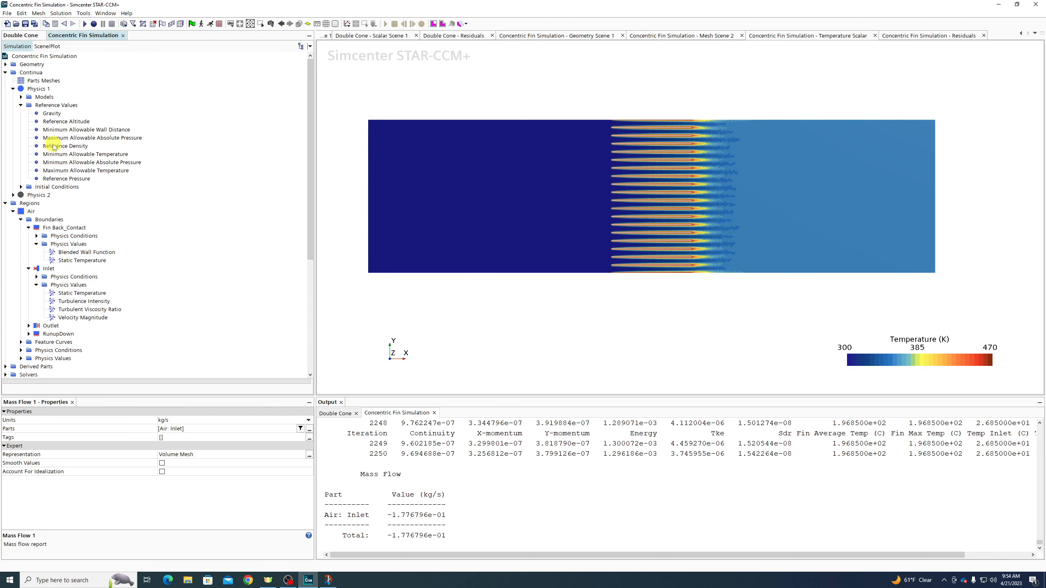
pyautogui.rightClick(44, 95)
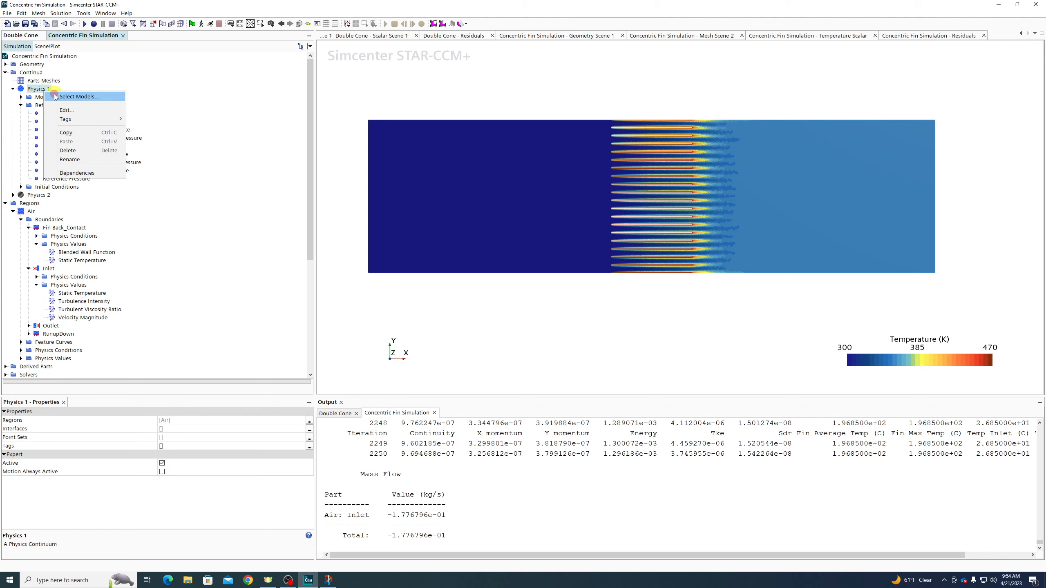
pyautogui.click(55, 97)
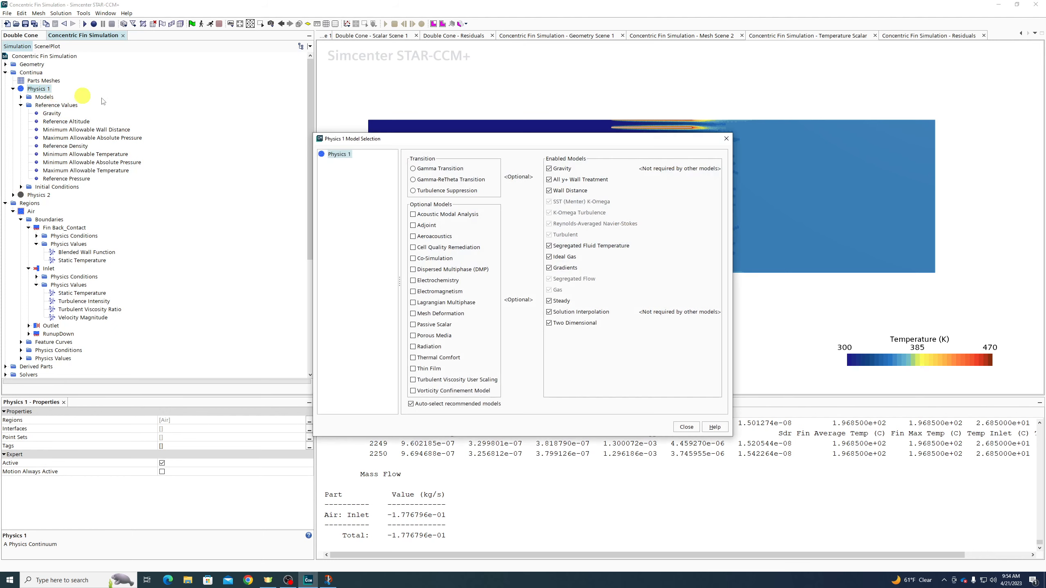
pyautogui.click(578, 327)
pyautogui.click(420, 168)
pyautogui.click(691, 429)
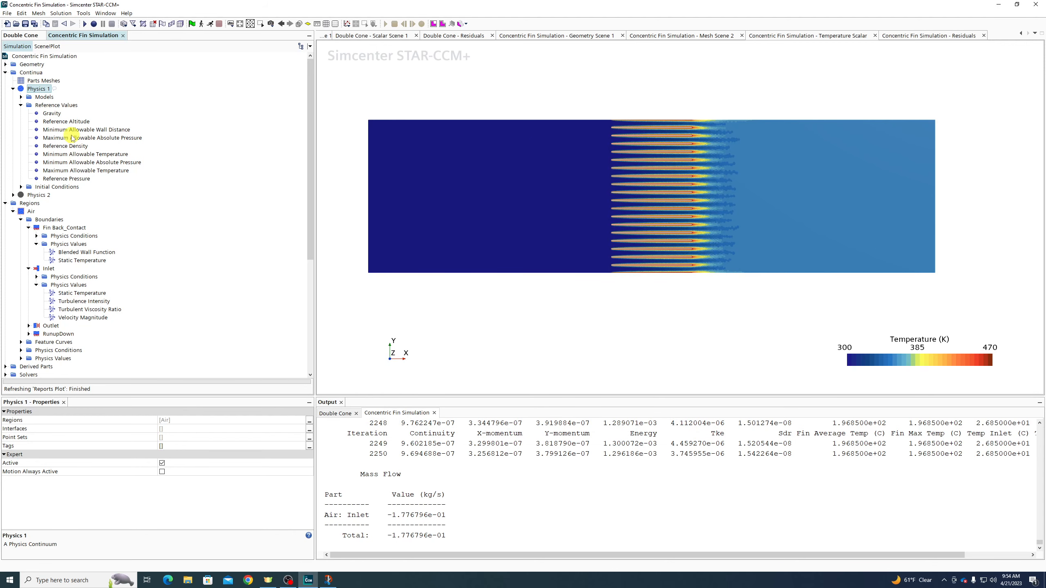
pyautogui.click(45, 115)
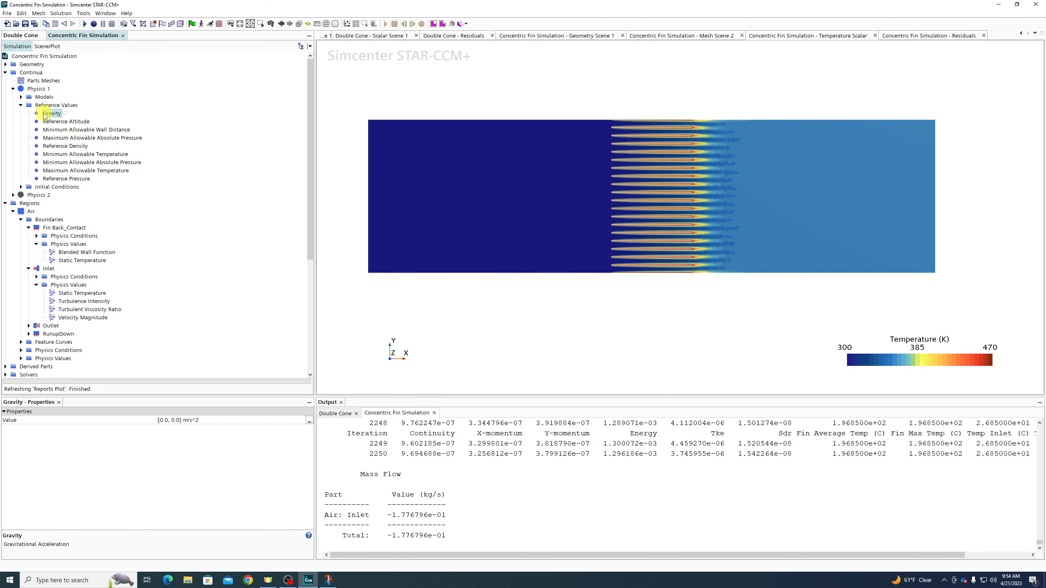
pyautogui.scroll(-5, 46, 213)
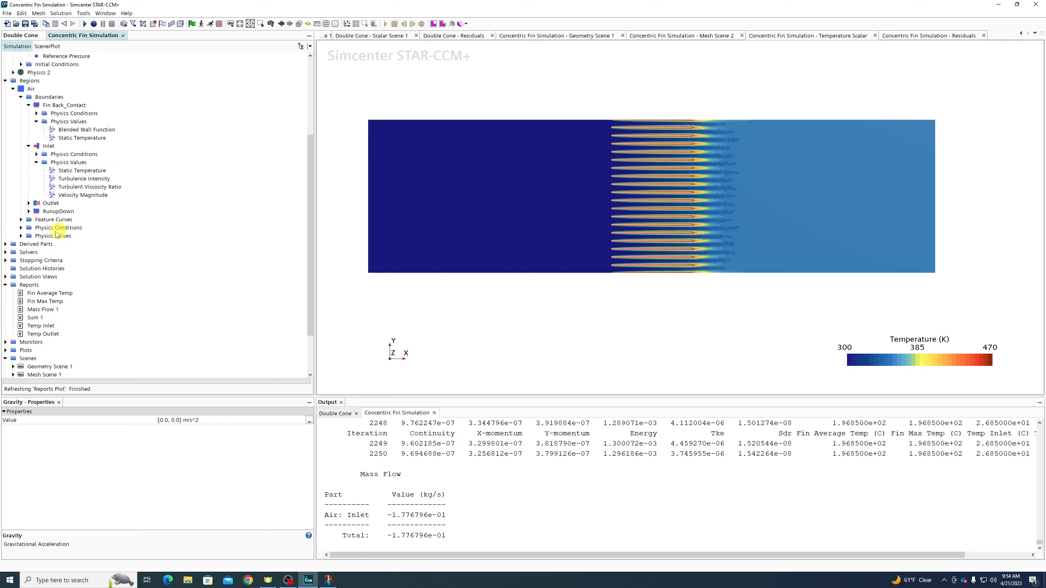
# Set the Air region's axis direction to [1.0, 0.0, 0.0]
pyautogui.click(21, 236)
pyautogui.click(47, 244)
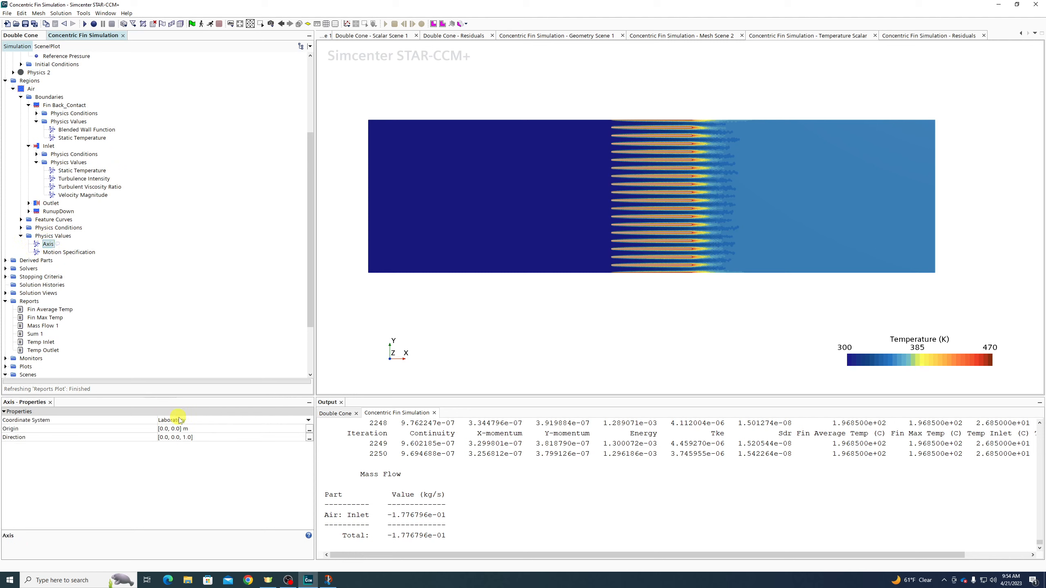
pyautogui.click(204, 440)
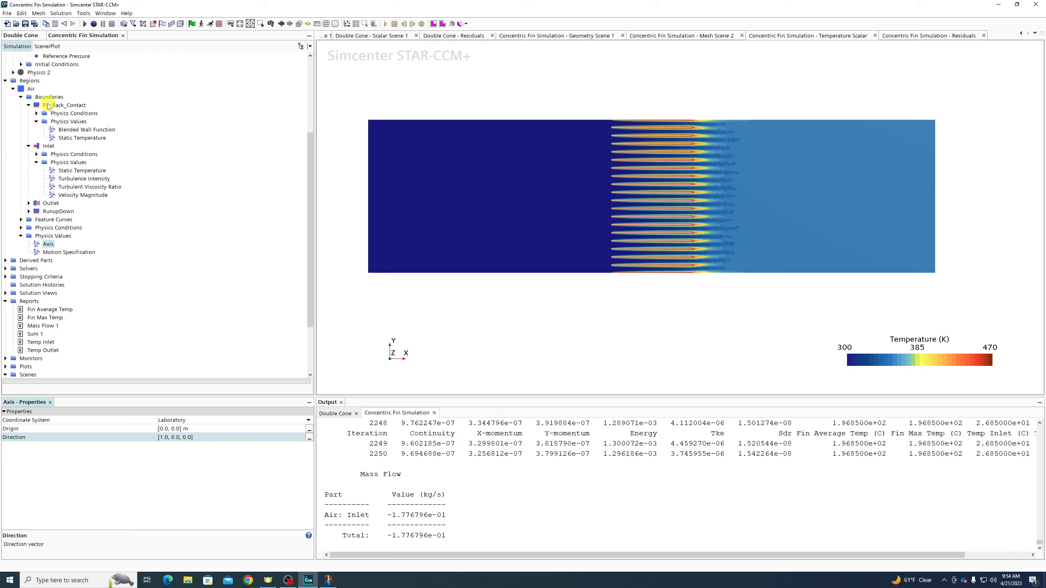
# Split RunupDown into four non-contiguous boundaries and select RunupDown 2 and 4
pyautogui.click(58, 212)
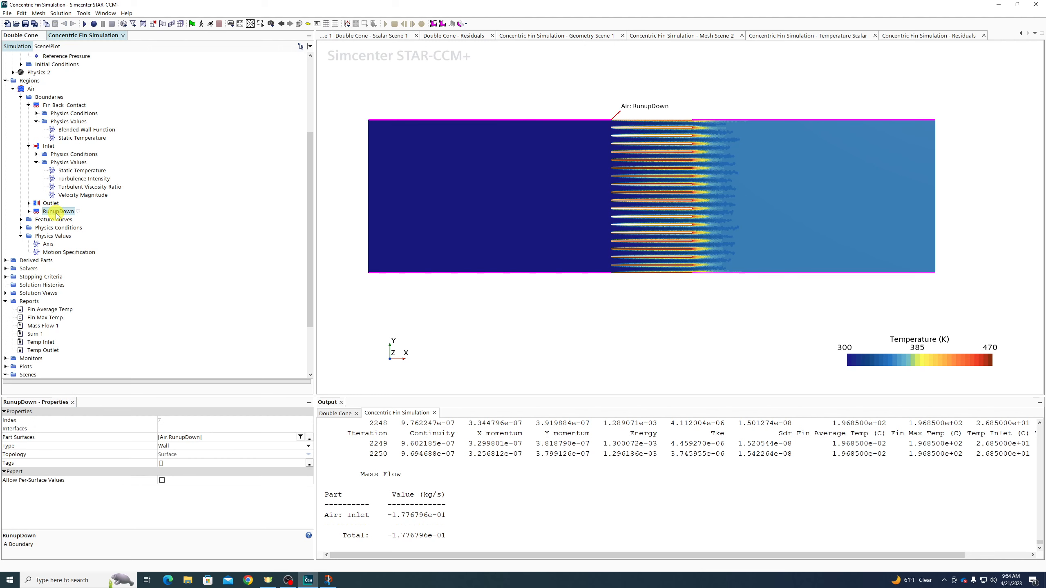
pyautogui.rightClick(57, 212)
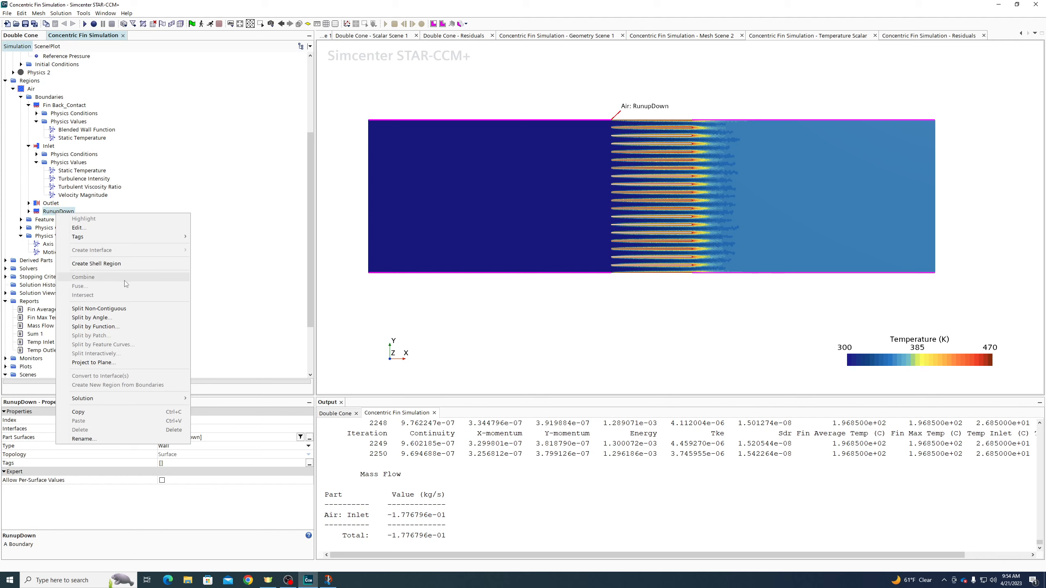
pyautogui.click(119, 312)
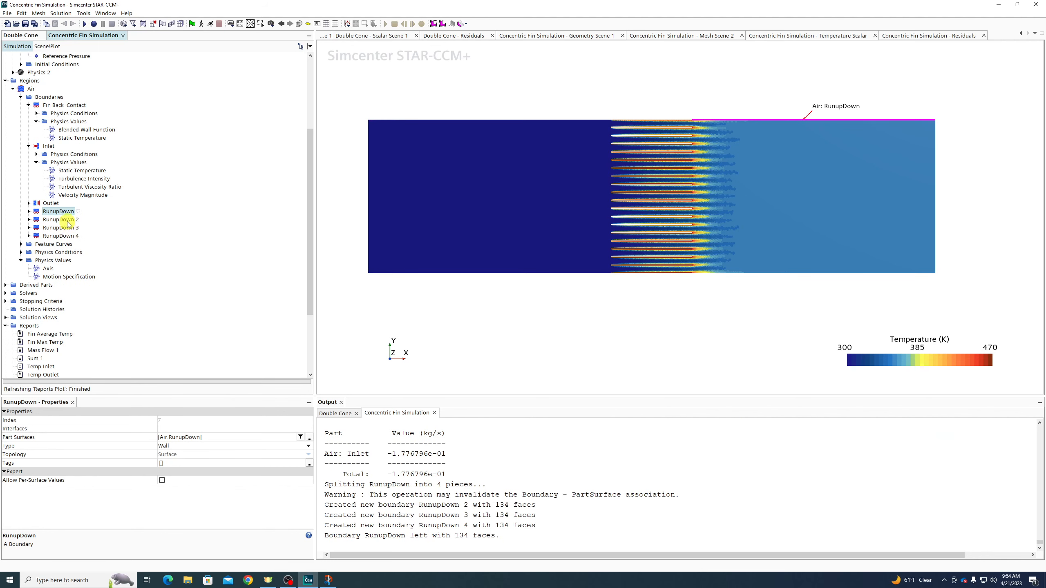
pyautogui.click(66, 227)
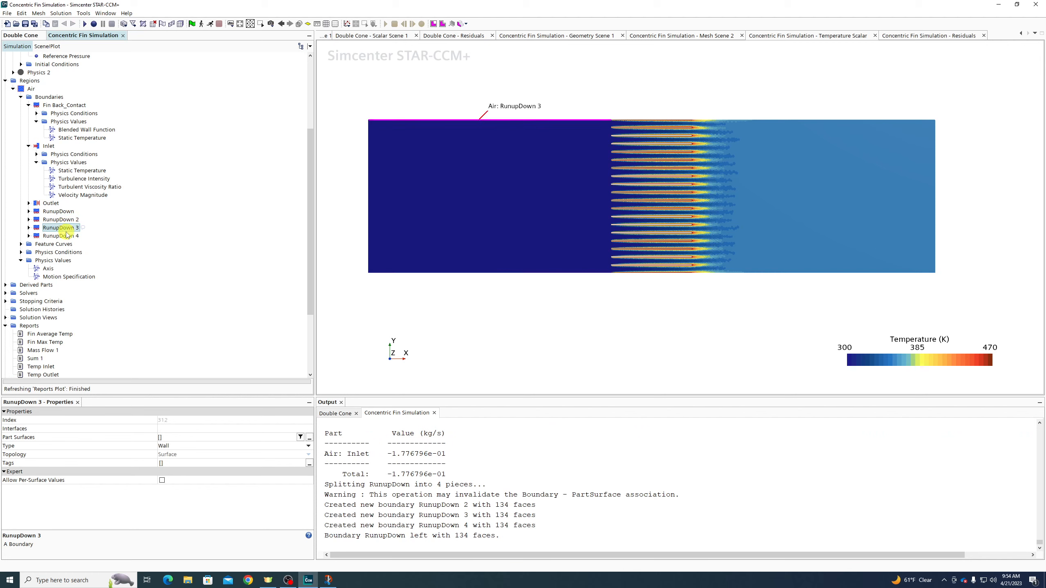
pyautogui.click(67, 235)
pyautogui.keyDown('shift'); pyautogui.click(61, 220); pyautogui.keyUp('shift')
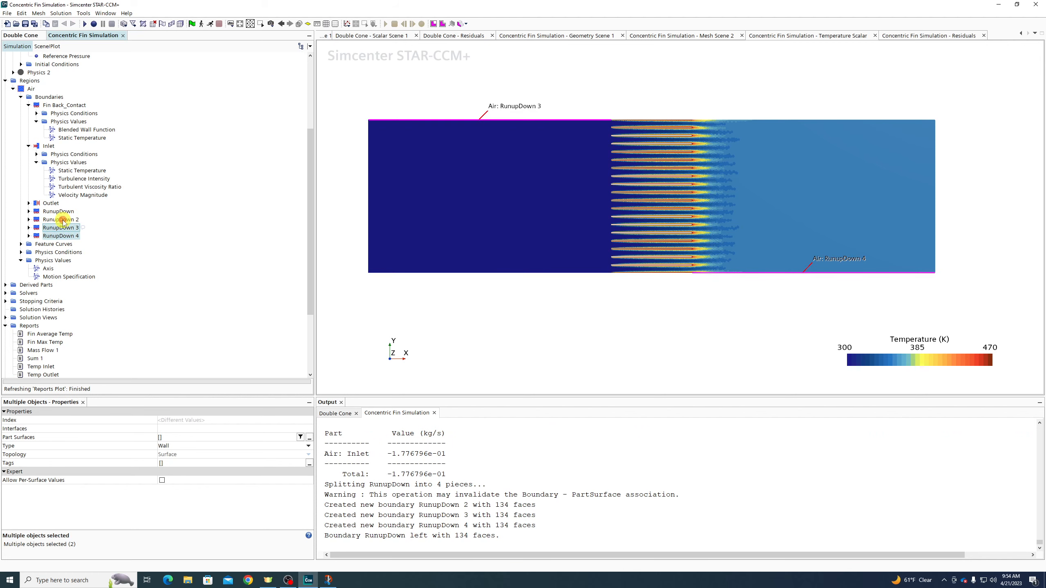
pyautogui.click(62, 220)
pyautogui.keyDown('ctrl'); pyautogui.click(62, 237); pyautogui.keyUp('ctrl')
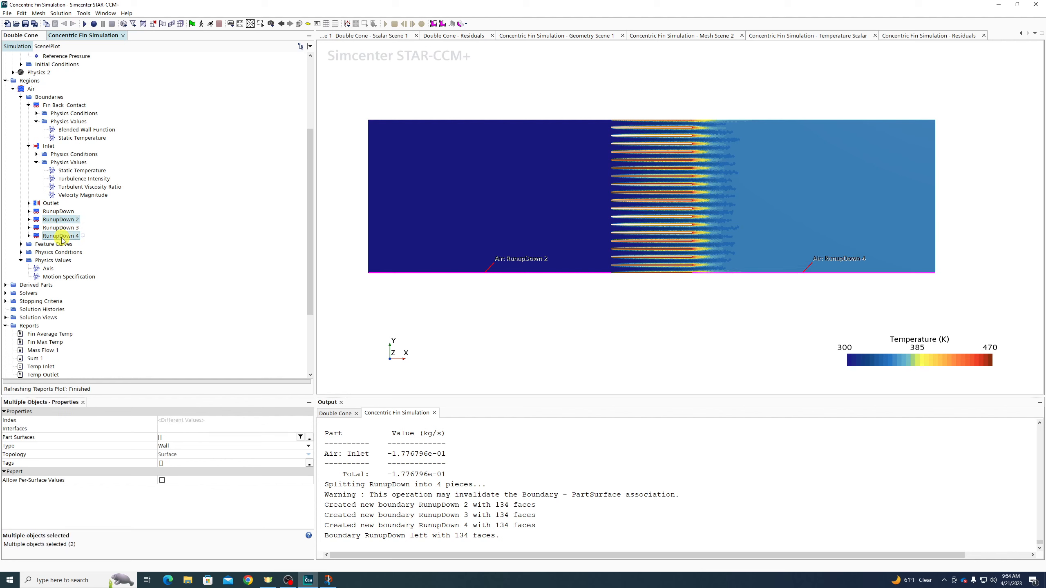
# Split Fin Back_Contact with Split Non-Contiguous into separate per-fin boundaries
pyautogui.rightClick(52, 105)
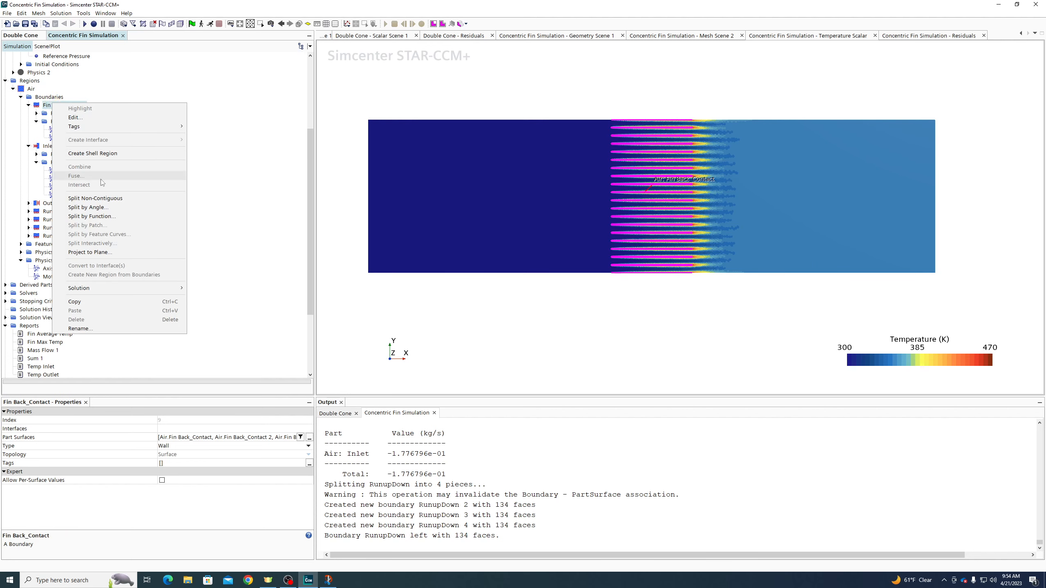
pyautogui.click(99, 198)
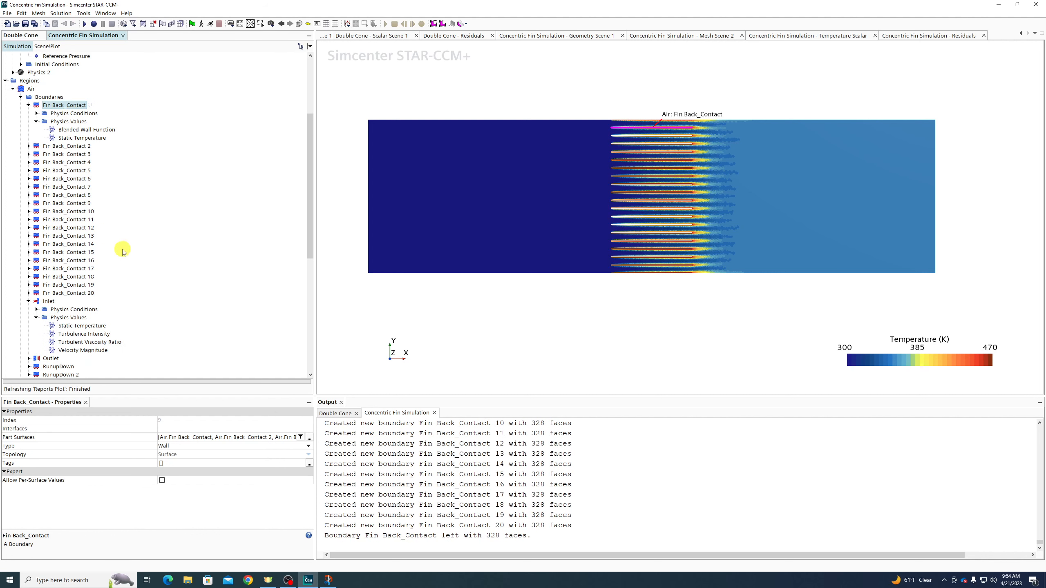
pyautogui.scroll(3, 683, 251)
# Check the new fin boundaries from Fin Back_Contact 20 down to 2, then add RunupDown 4 to the selection
pyautogui.click(84, 293)
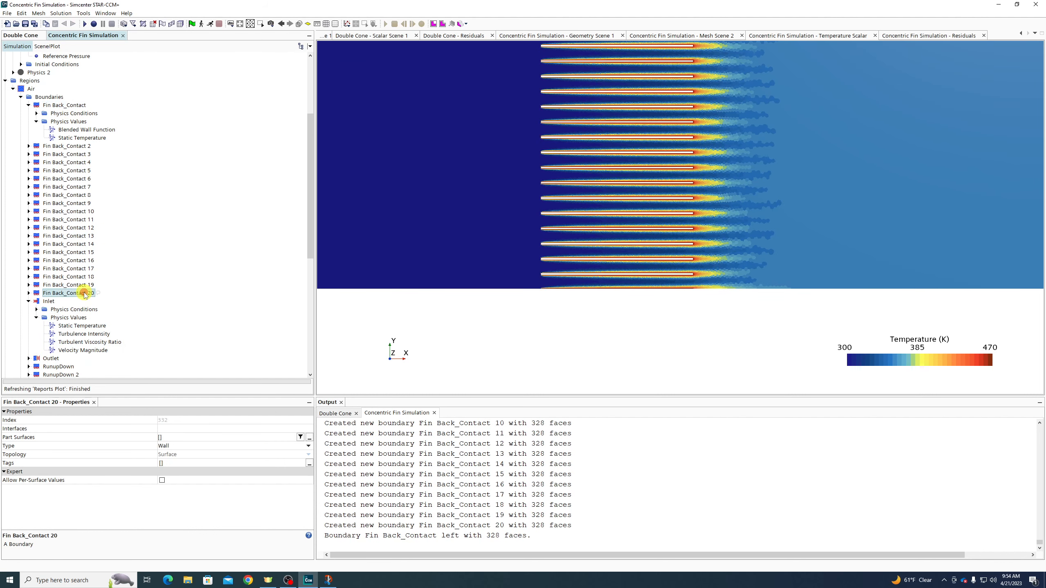
pyautogui.click(81, 270)
pyautogui.press('Up')
pyautogui.press('Up')
pyautogui.press('Up')
pyautogui.press('Up')
pyautogui.press('Up')
pyautogui.press('Up')
pyautogui.press('Up')
pyautogui.press('Up')
pyautogui.press('Up')
pyautogui.press('Up')
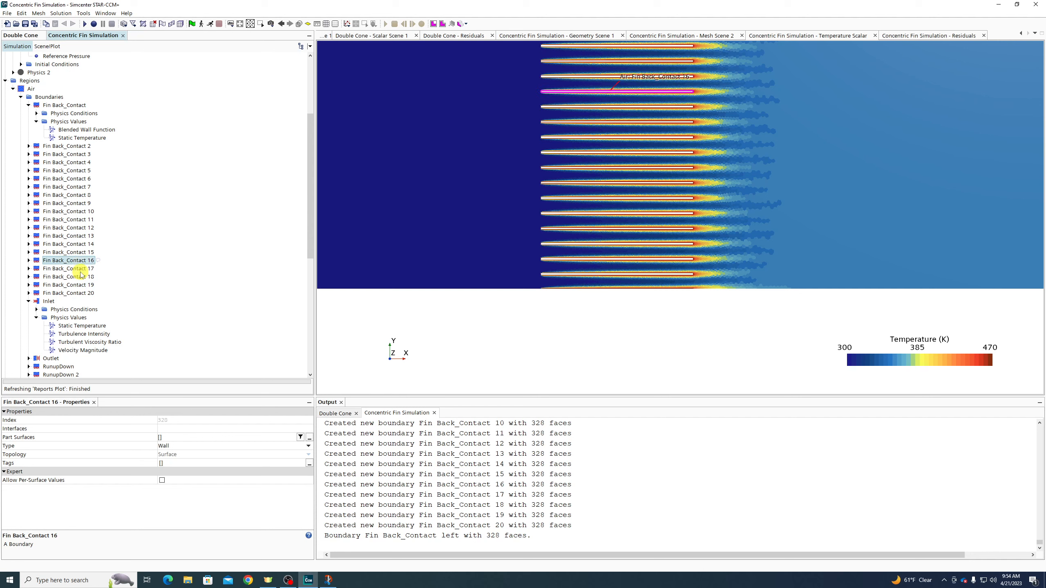
pyautogui.press('Up')
pyautogui.press('Up')
pyautogui.press('Up')
pyautogui.press('Up')
pyautogui.press('Up')
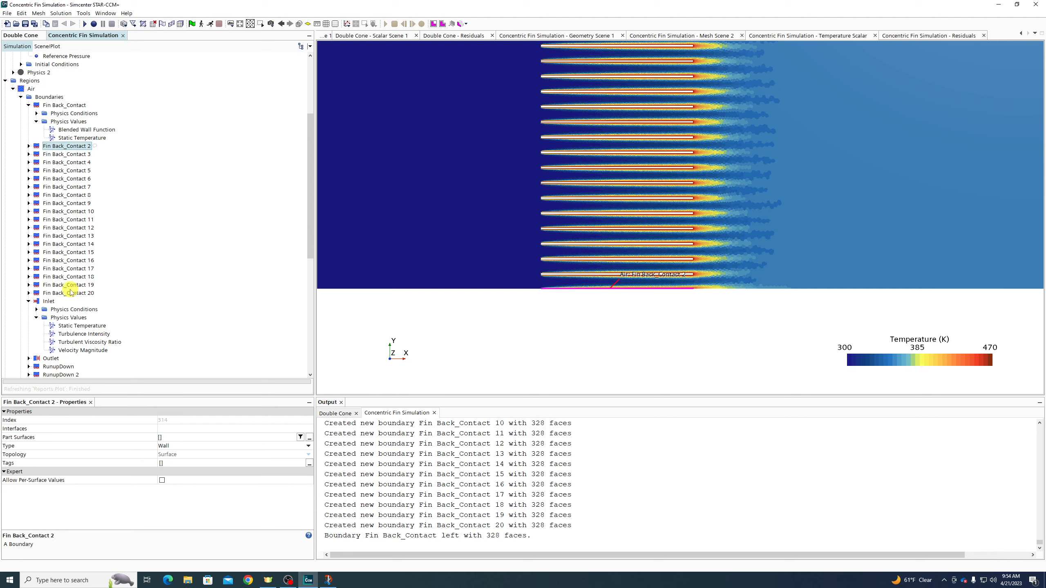
pyautogui.scroll(-9, 71, 292)
pyautogui.keyDown('ctrl'); pyautogui.click(61, 171); pyautogui.keyUp('ctrl')
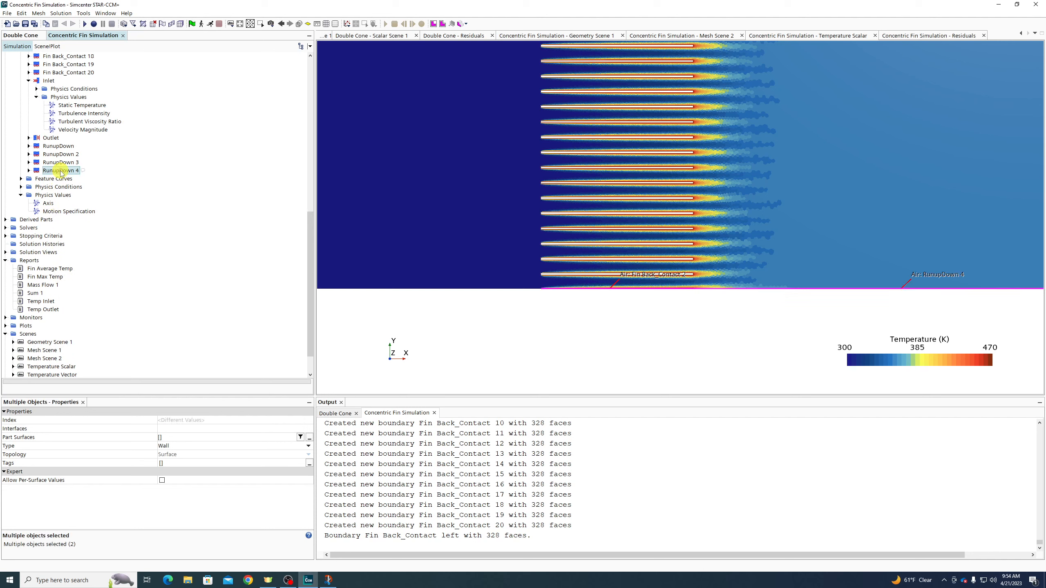